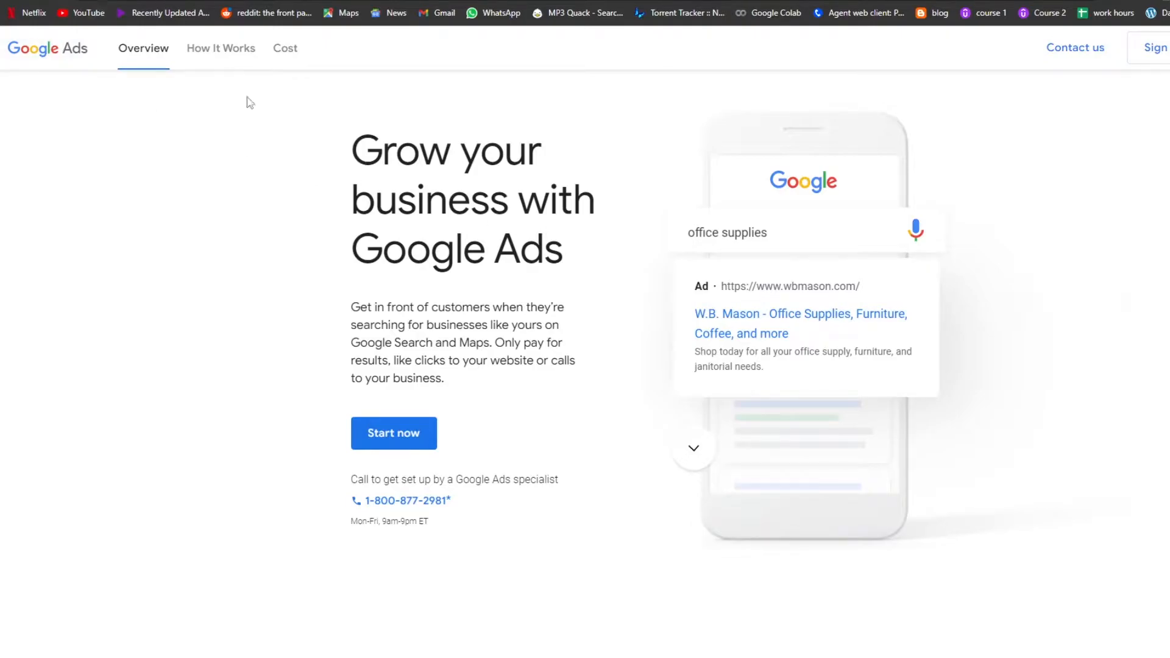
- Sign in to Google Ads from its home page
scroll(590, 337, down, 2)
scroll(596, 342, up, 2)
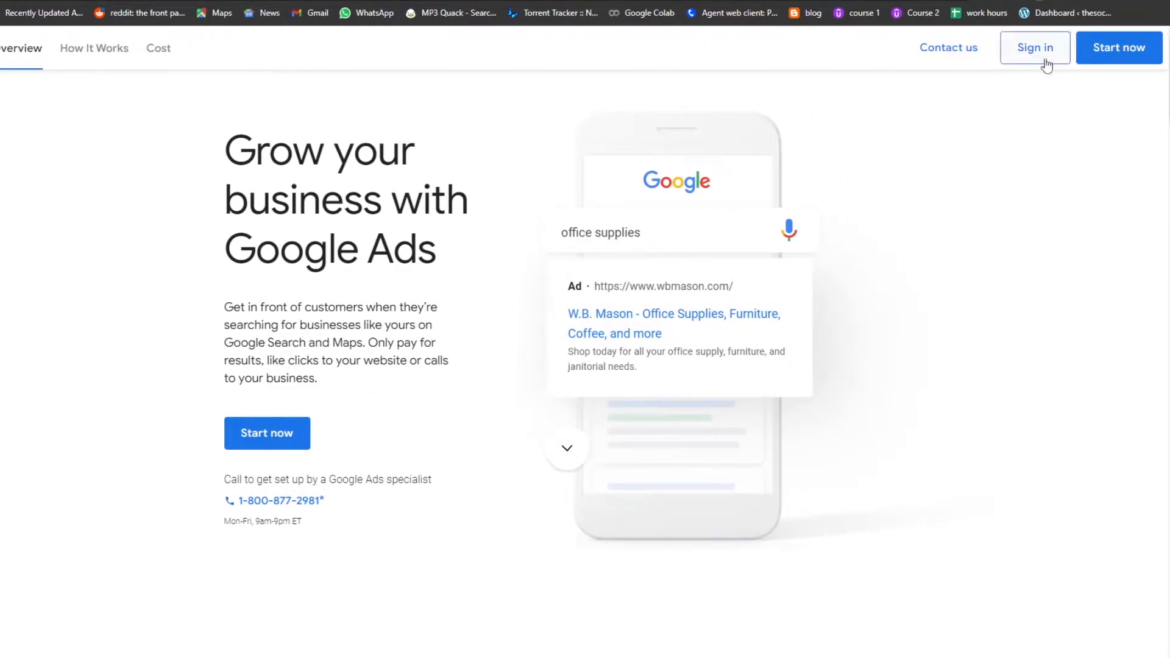
click(1043, 55)
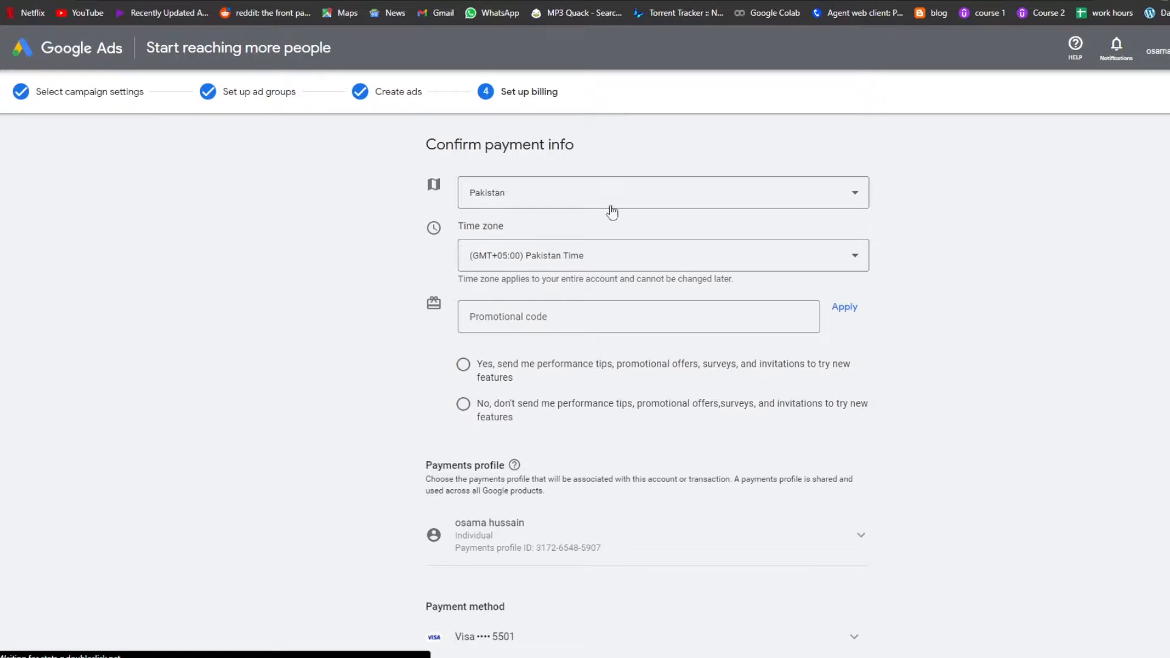
- Remove the unfinished Google Ads account permanently and sign in again
scroll(535, 293, down, 5)
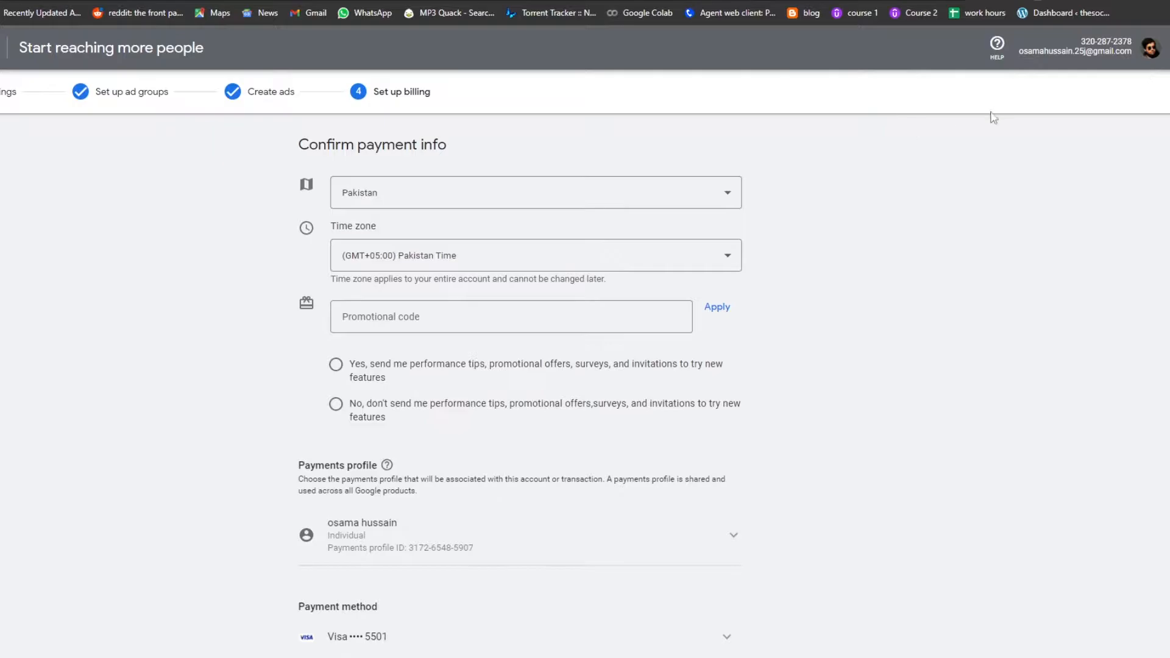
click(1150, 47)
click(1161, 167)
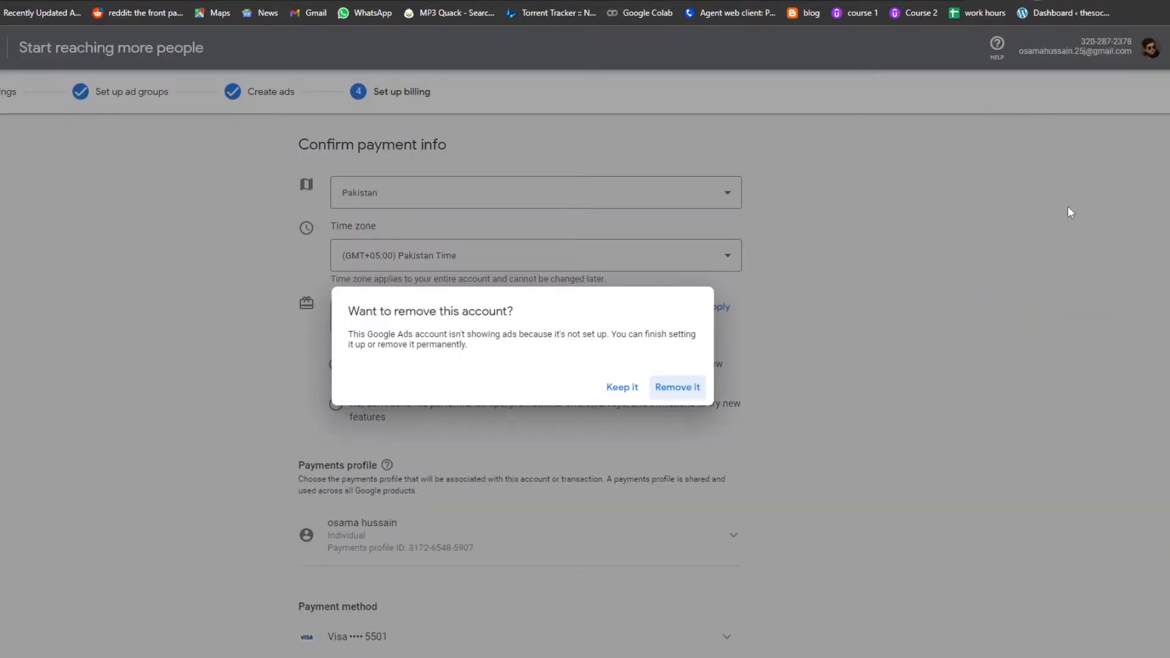
click(677, 387)
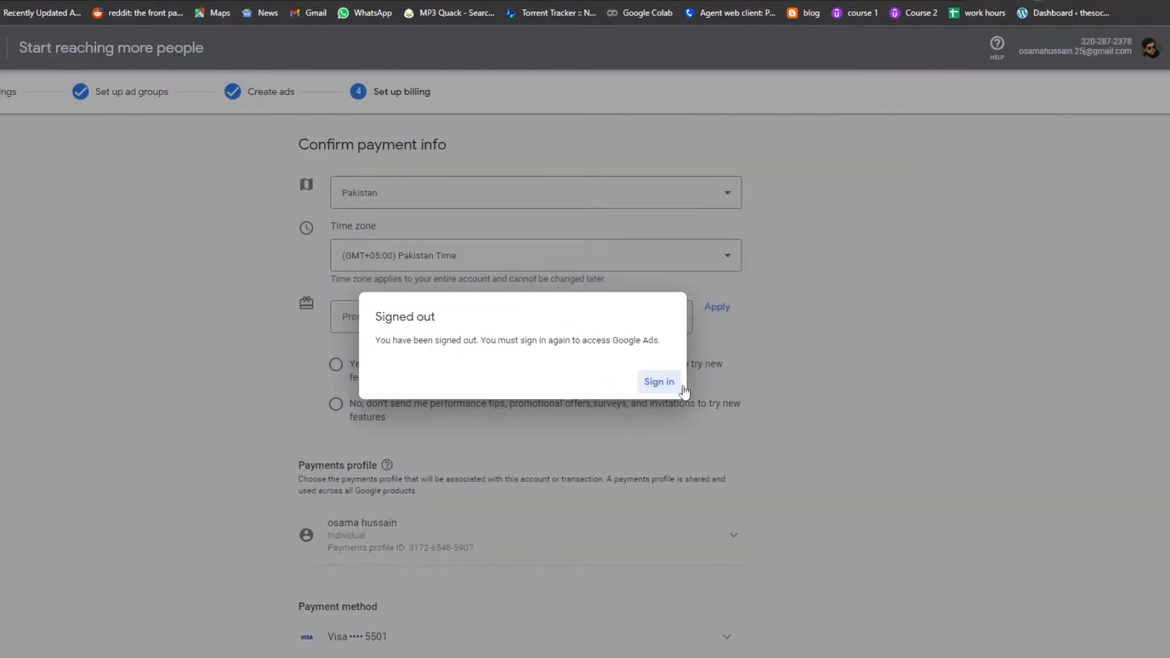
click(663, 385)
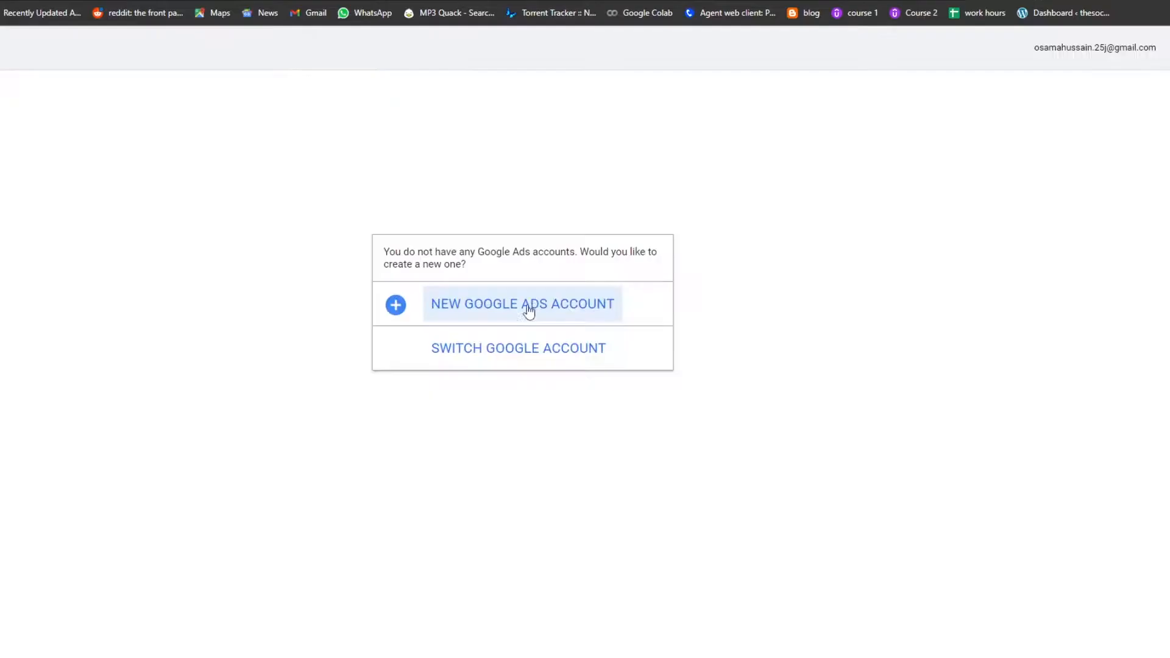
- Start a new Google Ads account and switch to Expert Mode
click(478, 312)
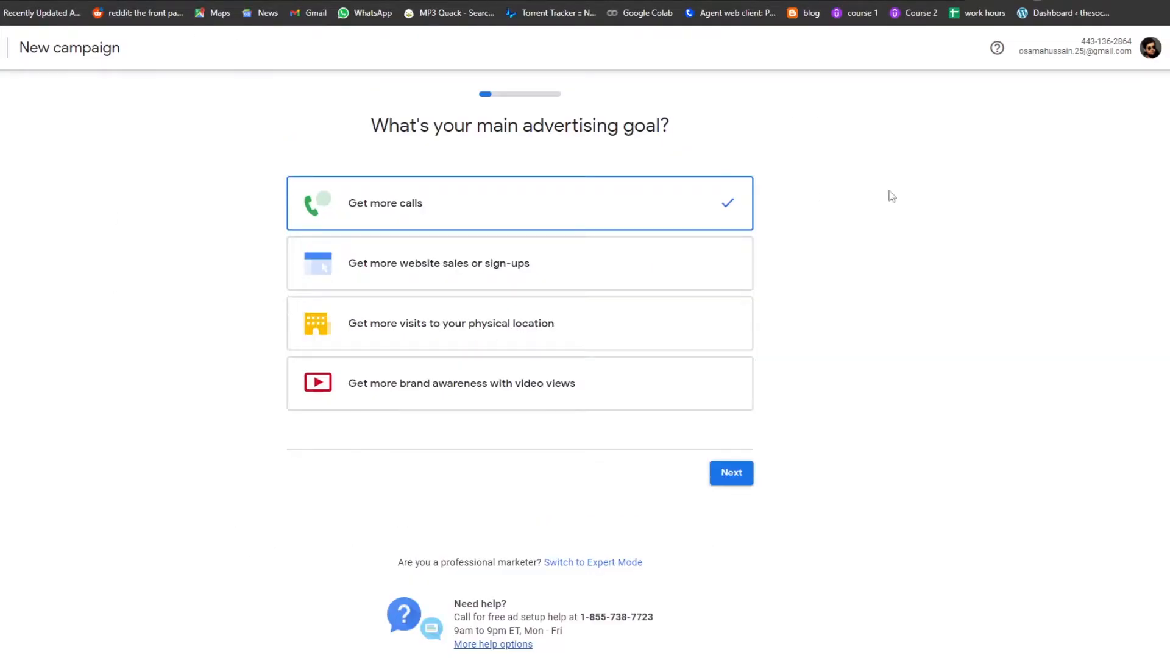
scroll(734, 246, down, 1)
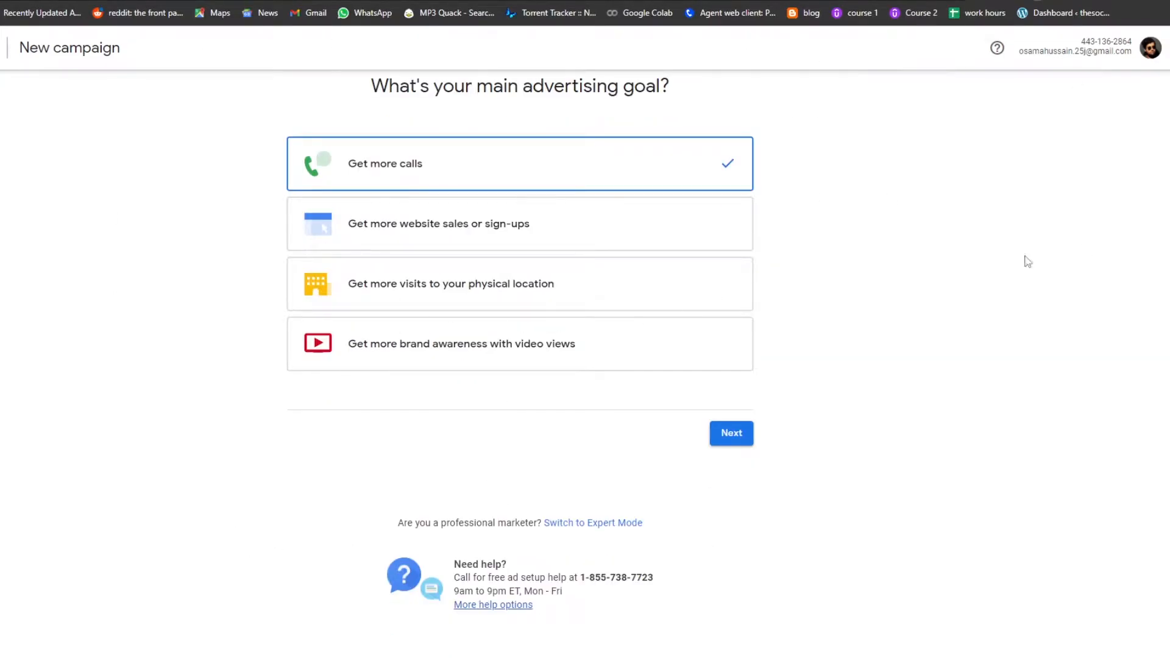
scroll(519, 243, up, 1)
scroll(756, 148, down, 1)
drag(396, 524, 538, 523)
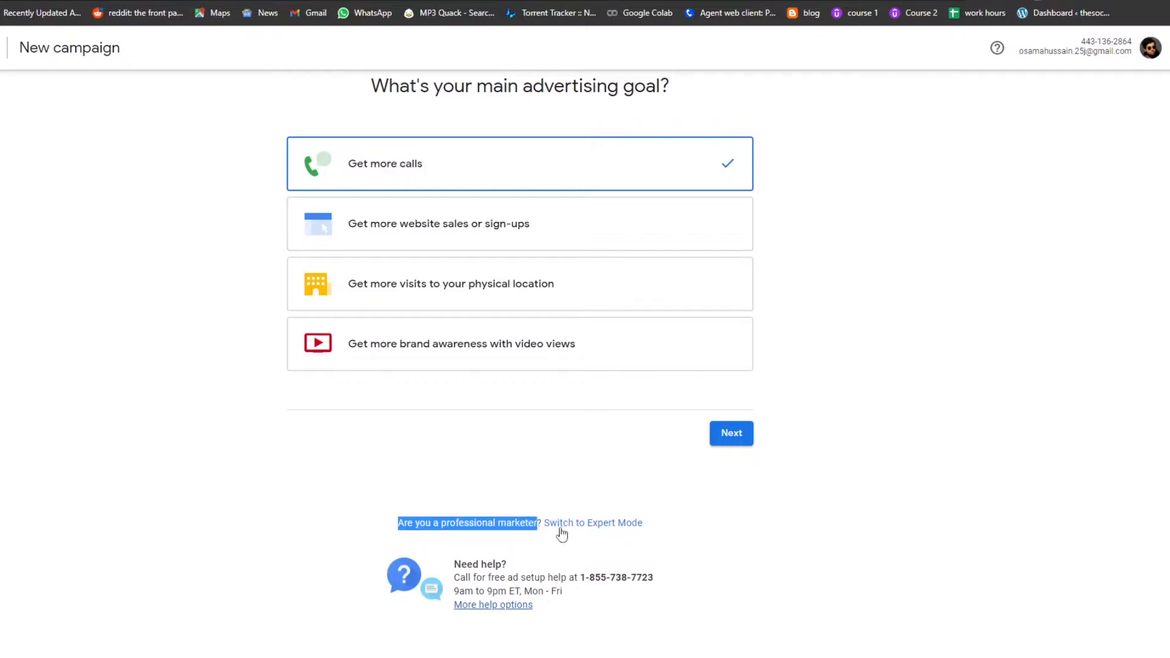
click(647, 540)
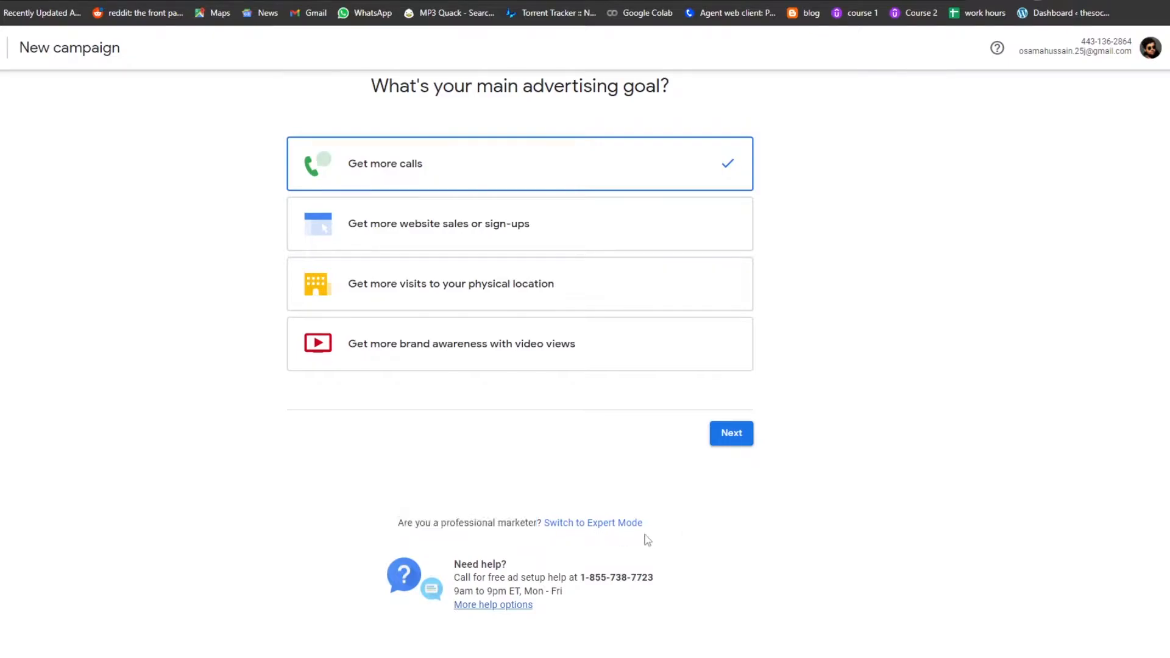
click(613, 525)
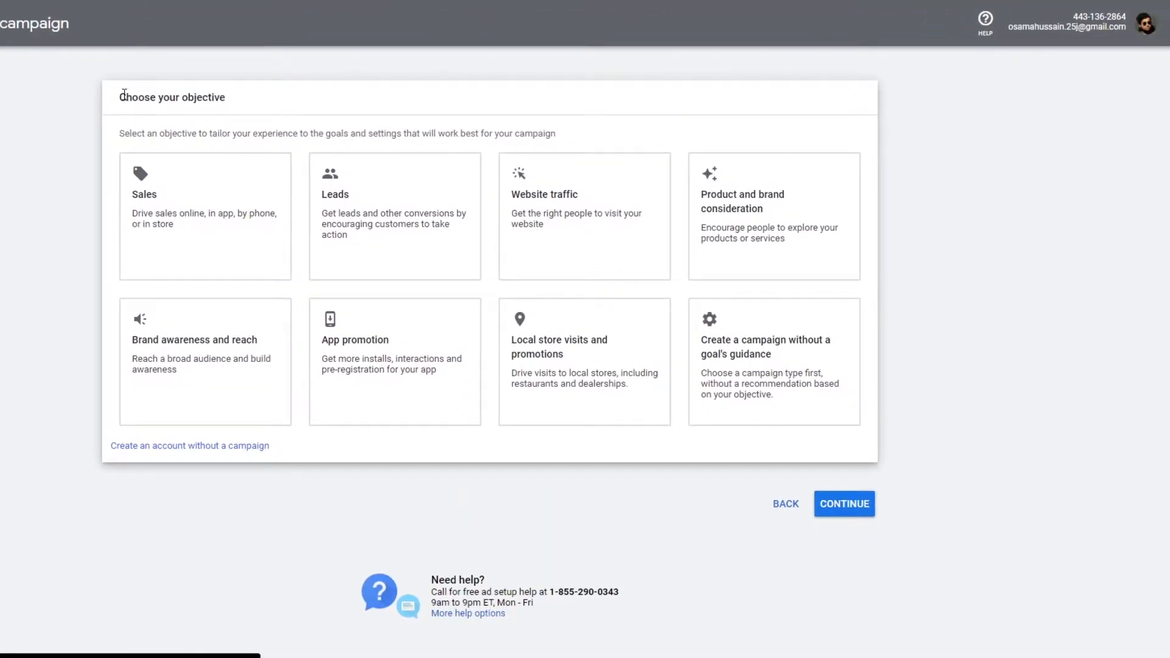
- Choose to create a campaign without a goal's guidance as the campaign objective
drag(128, 96, 229, 106)
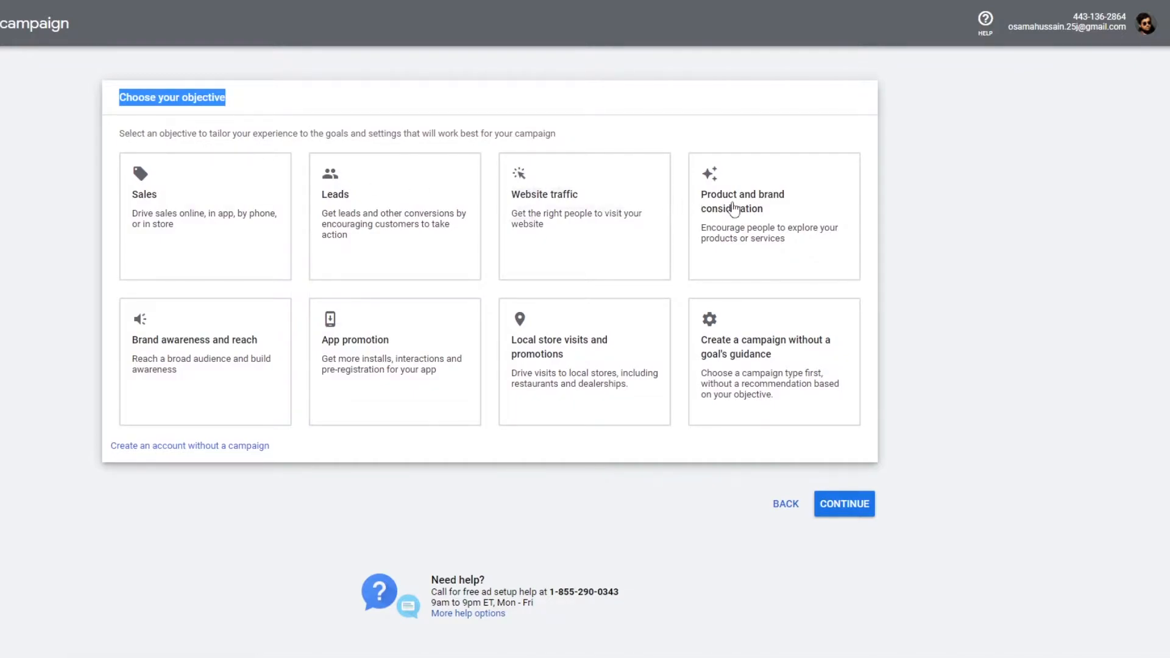
click(131, 198)
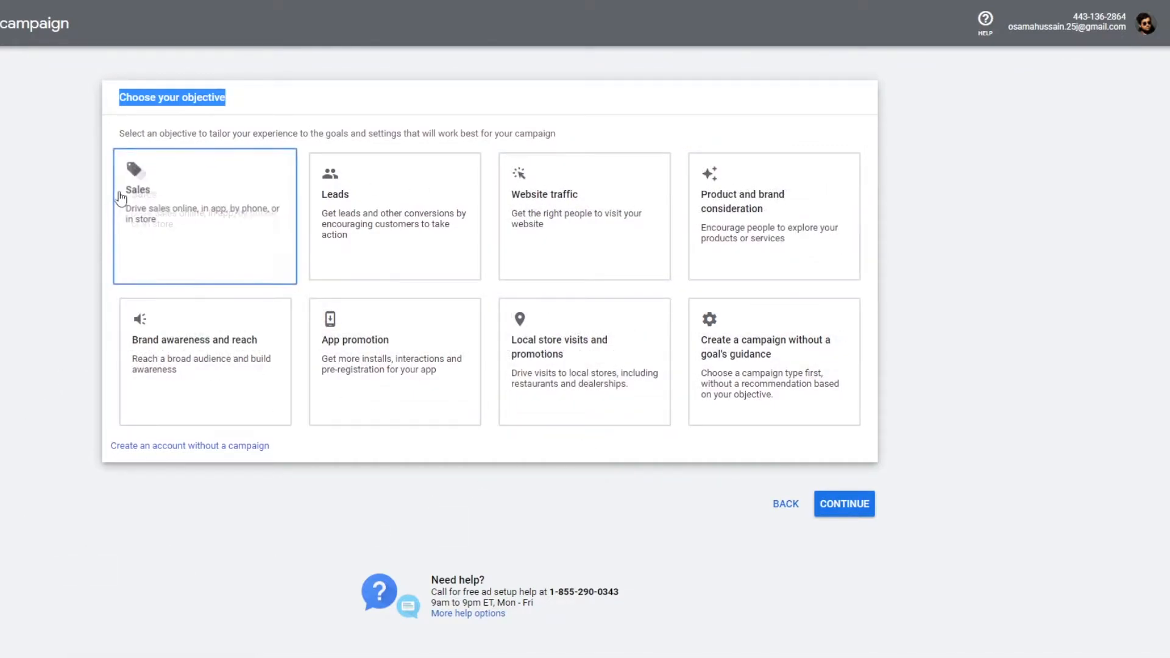
click(366, 216)
click(576, 237)
click(701, 226)
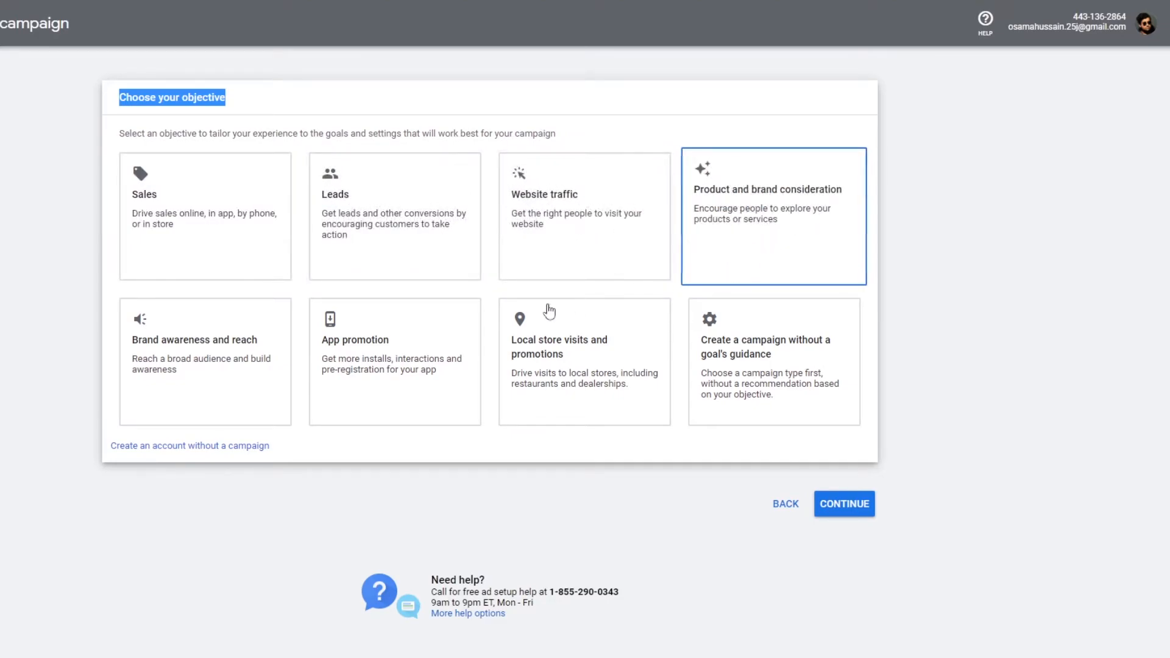
click(188, 415)
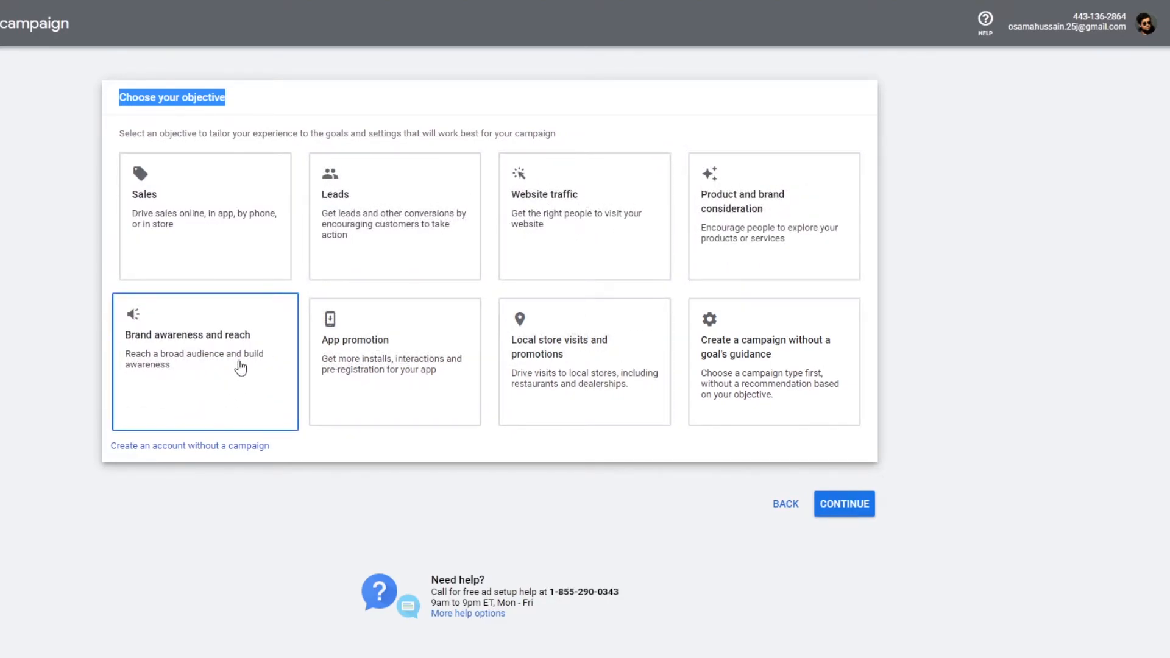
click(332, 352)
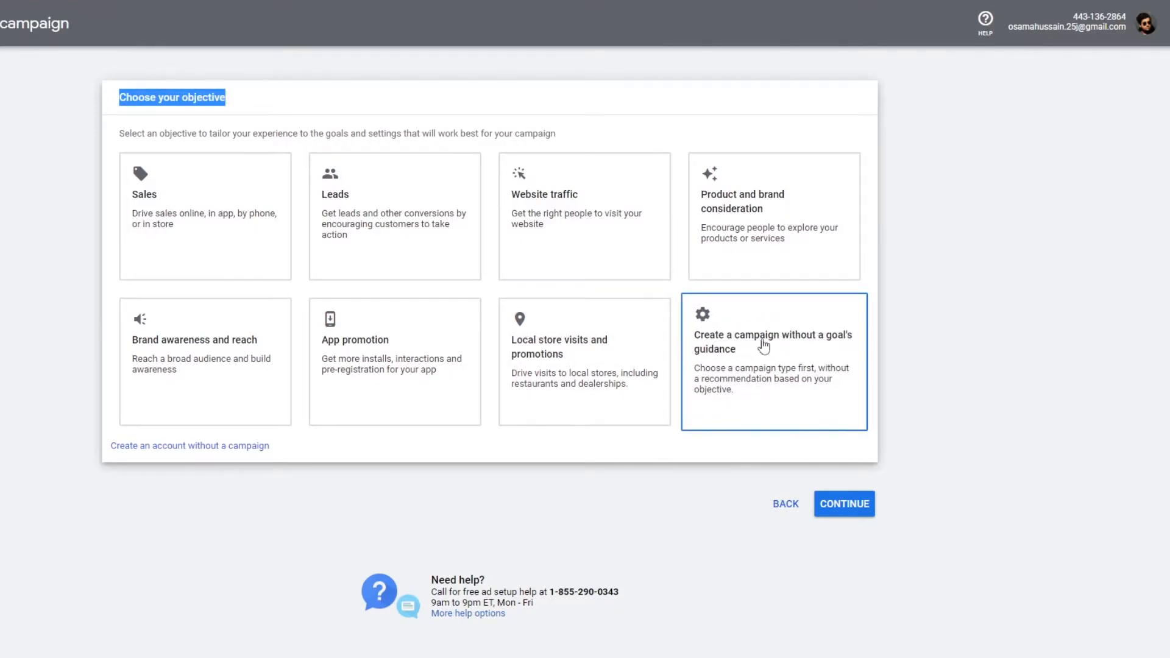
click(808, 345)
mouse_move(806, 340)
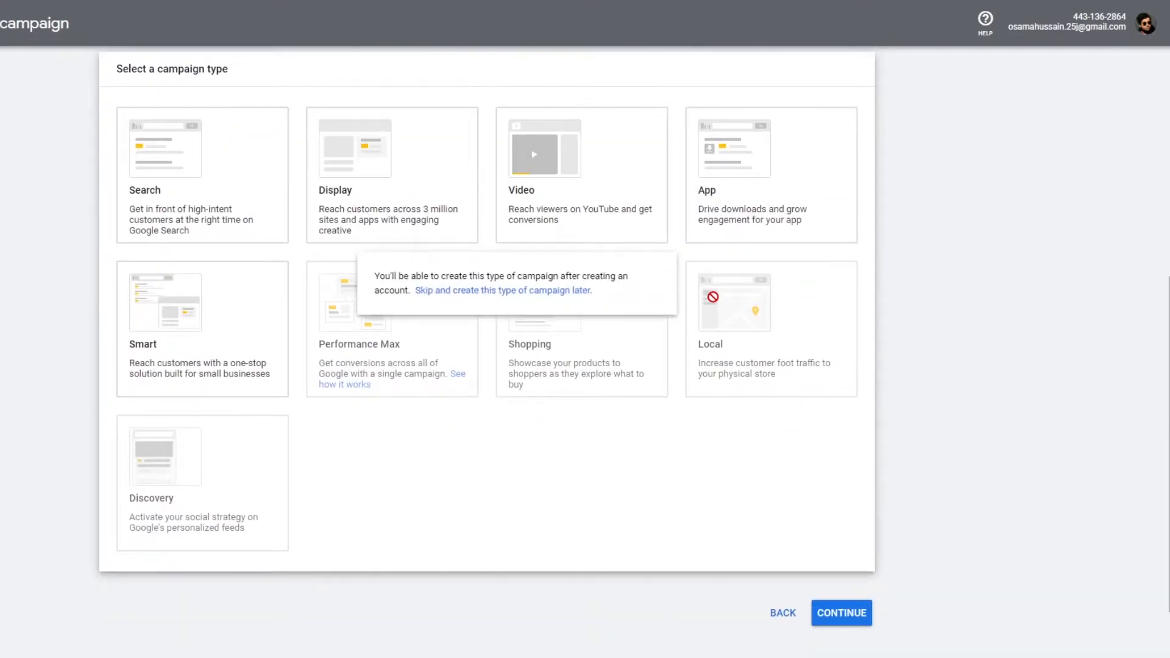
- Select Video as the campaign type
scroll(227, 258, up, 1)
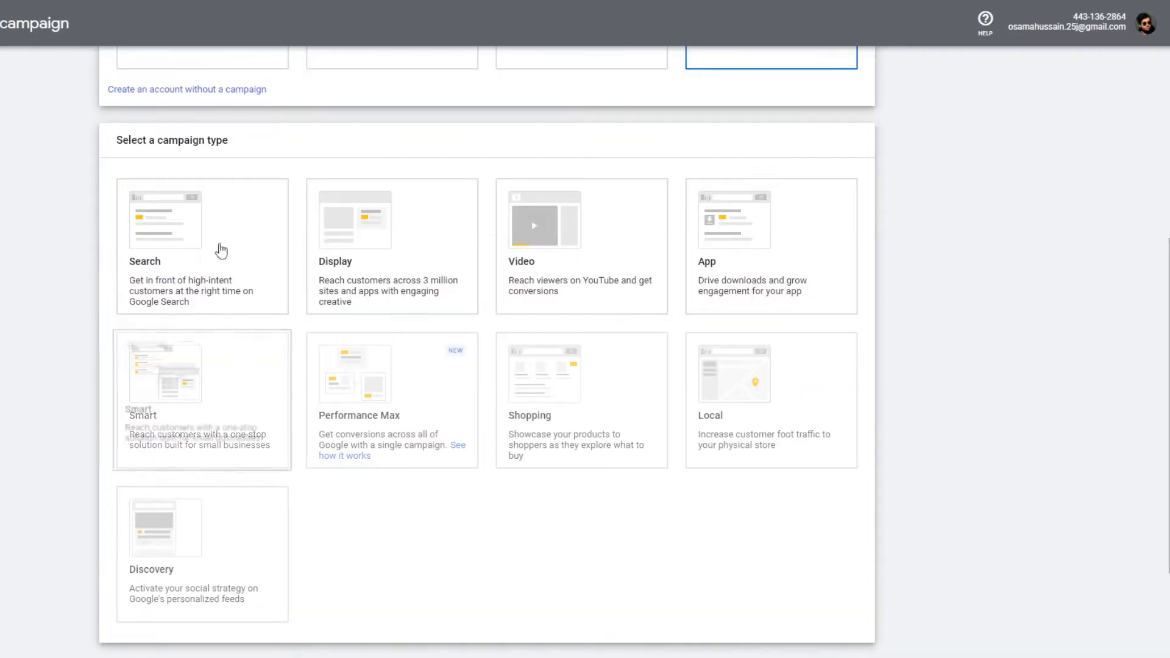
drag(117, 139, 234, 148)
click(282, 146)
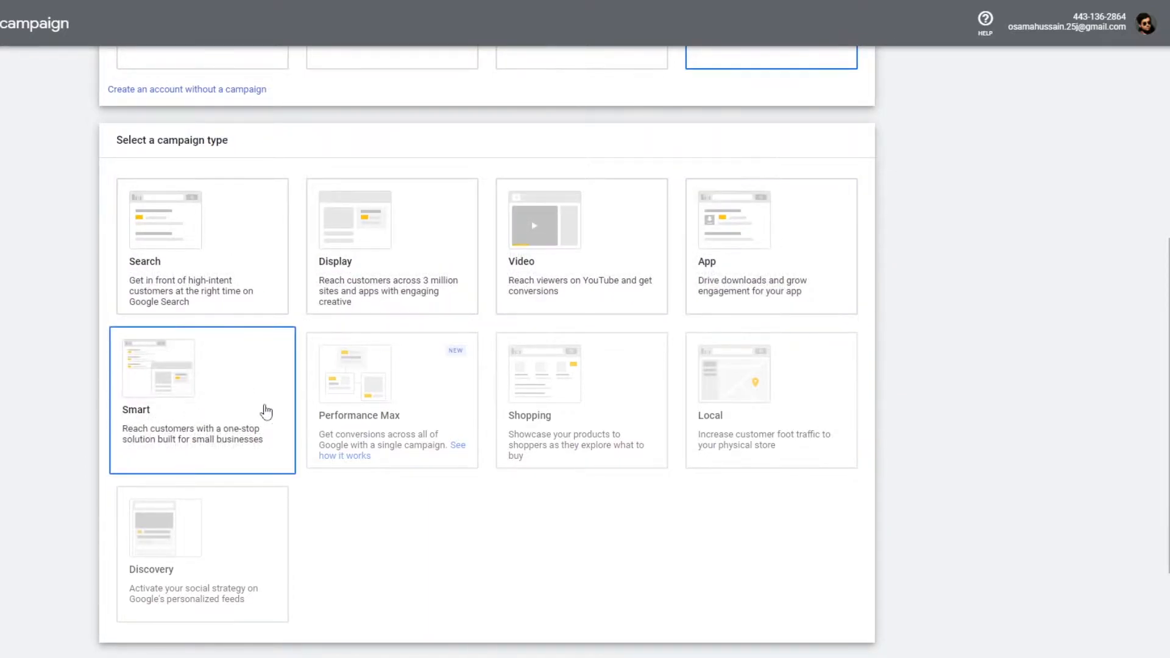
scroll(407, 313, up, 4)
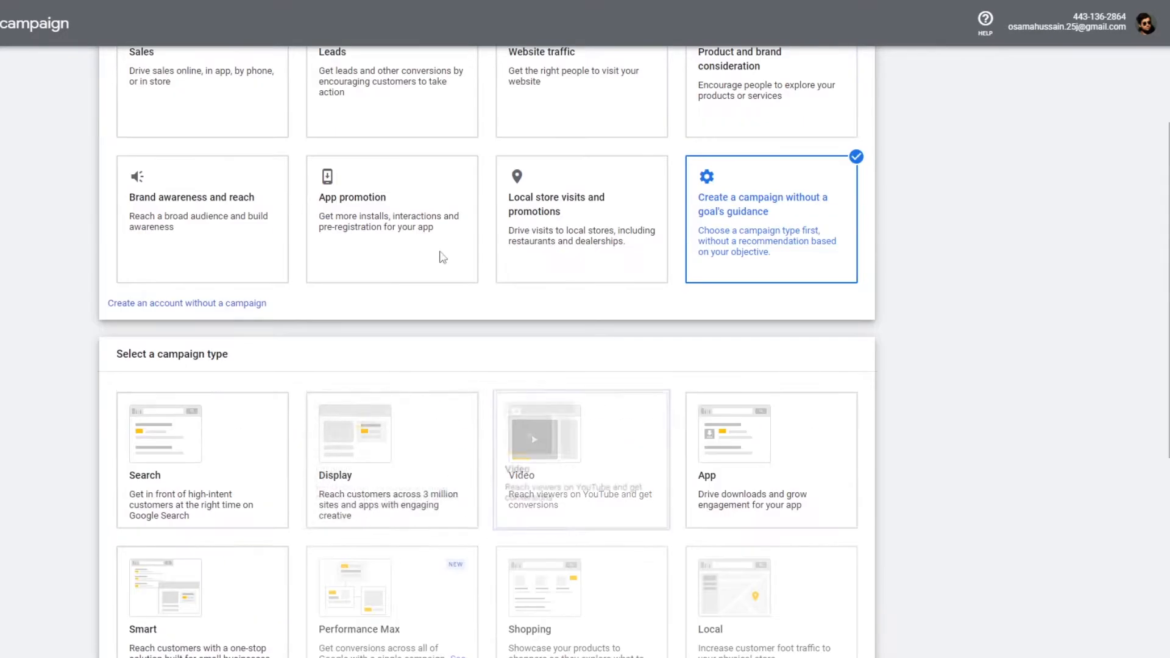
scroll(370, 418, down, 2)
scroll(520, 452, down, 1)
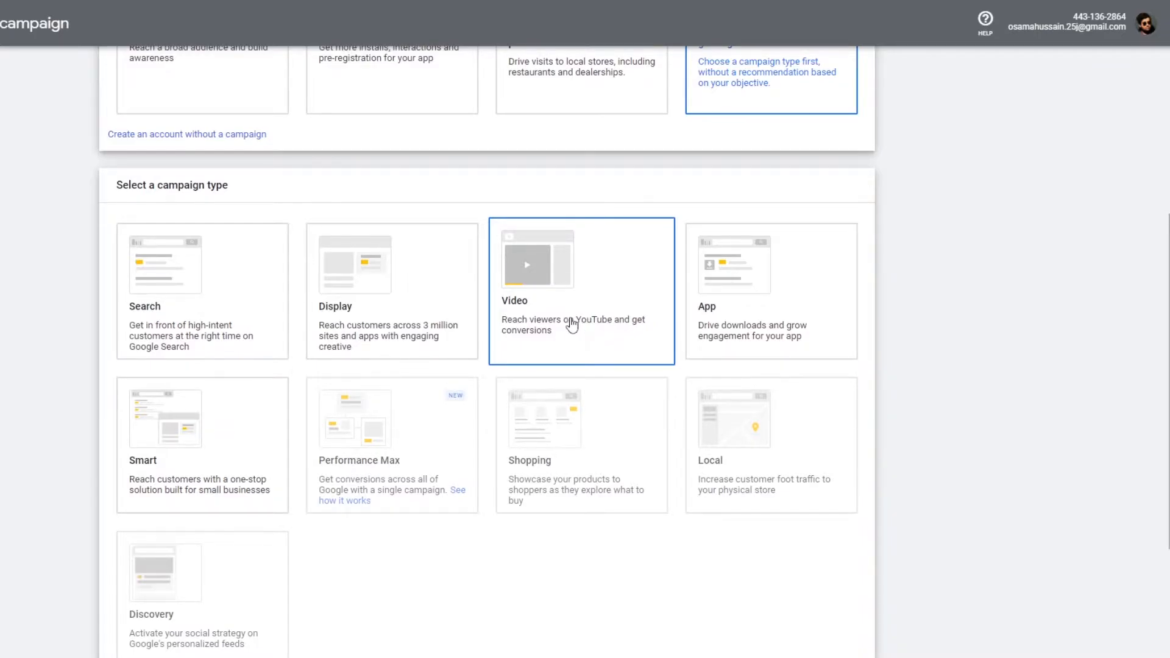
scroll(573, 284, down, 10)
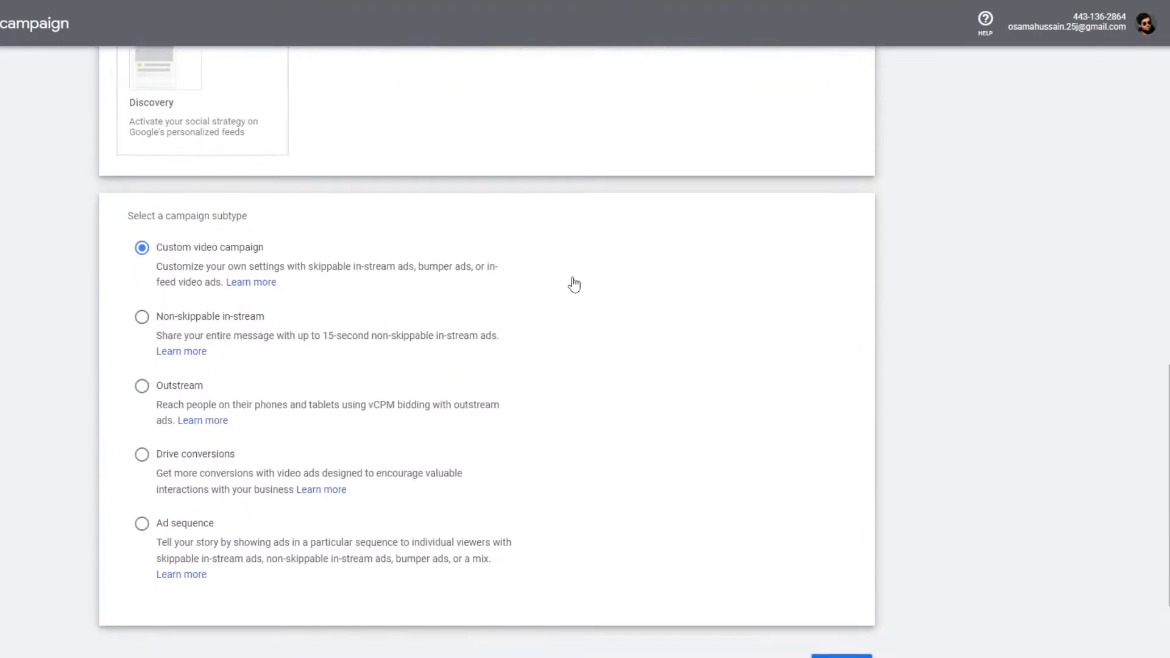
- Keep the Custom video campaign subtype and continue to the campaign settings
scroll(366, 274, up, 1)
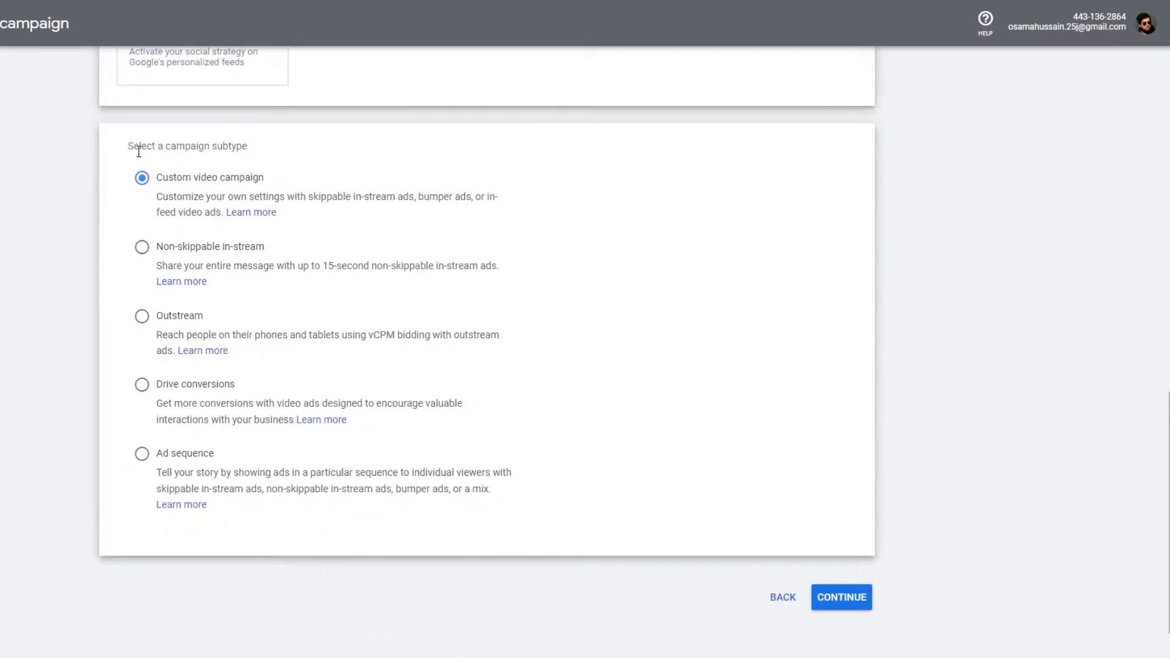
drag(129, 151, 245, 144)
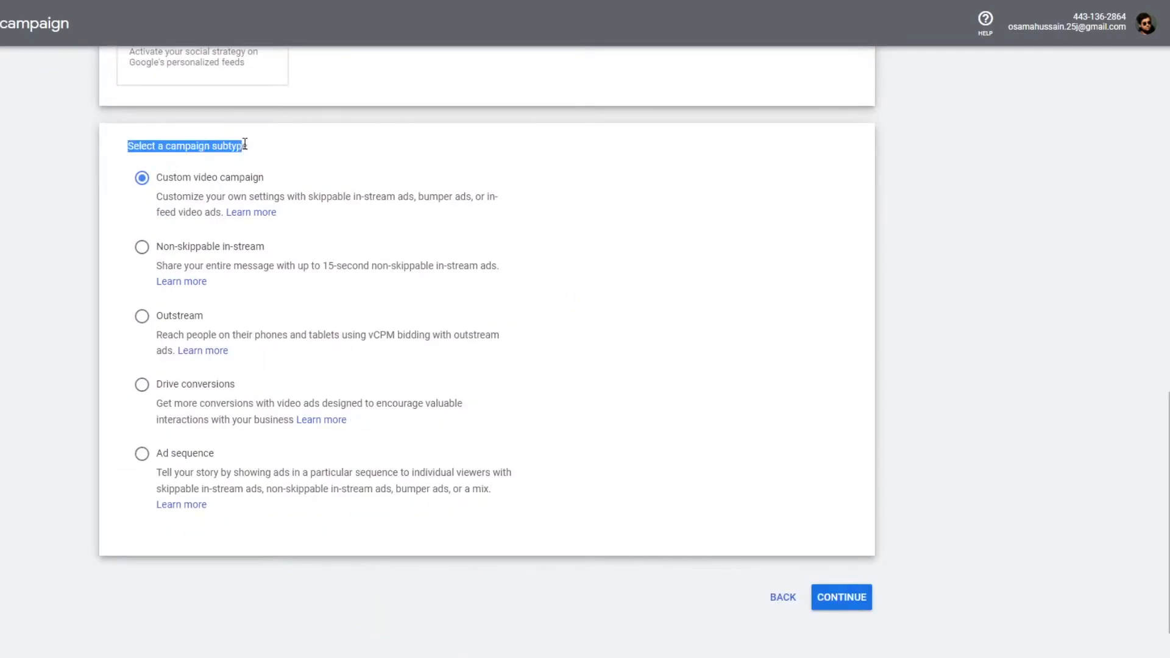
click(282, 144)
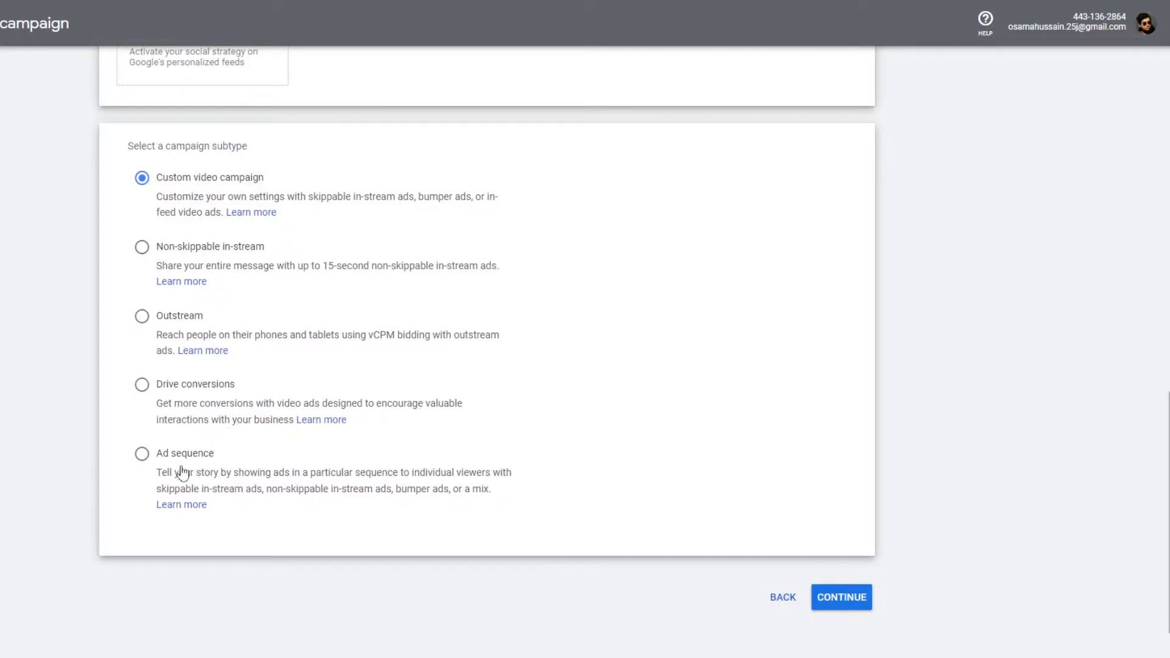
scroll(149, 221, up, 2)
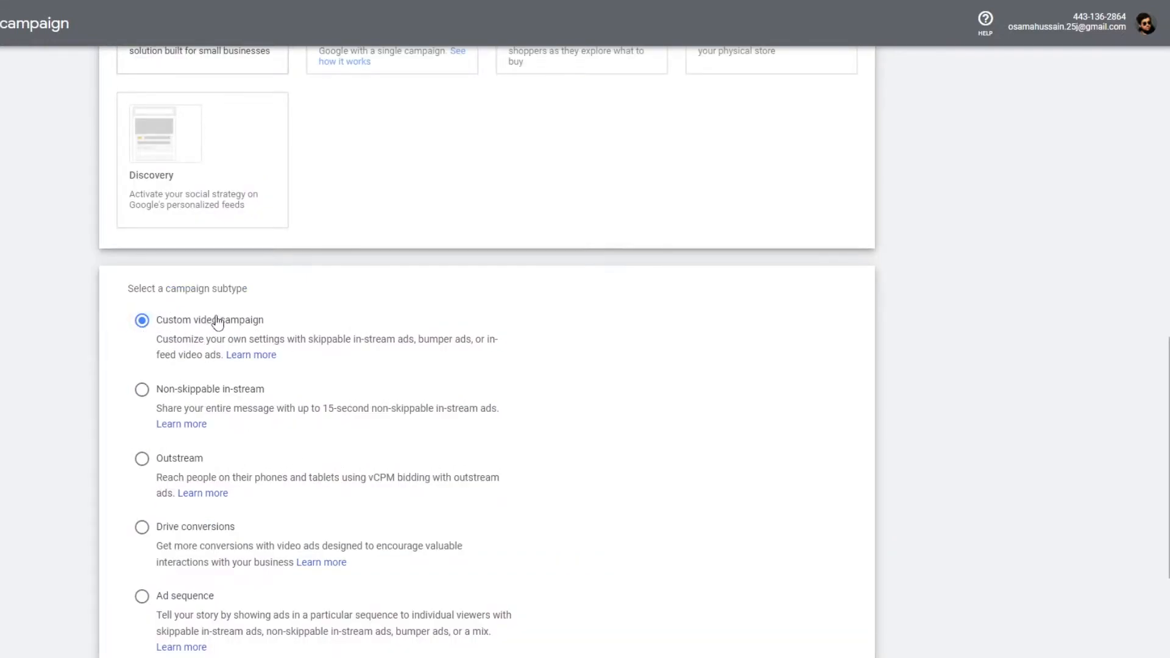
scroll(214, 318, down, 1)
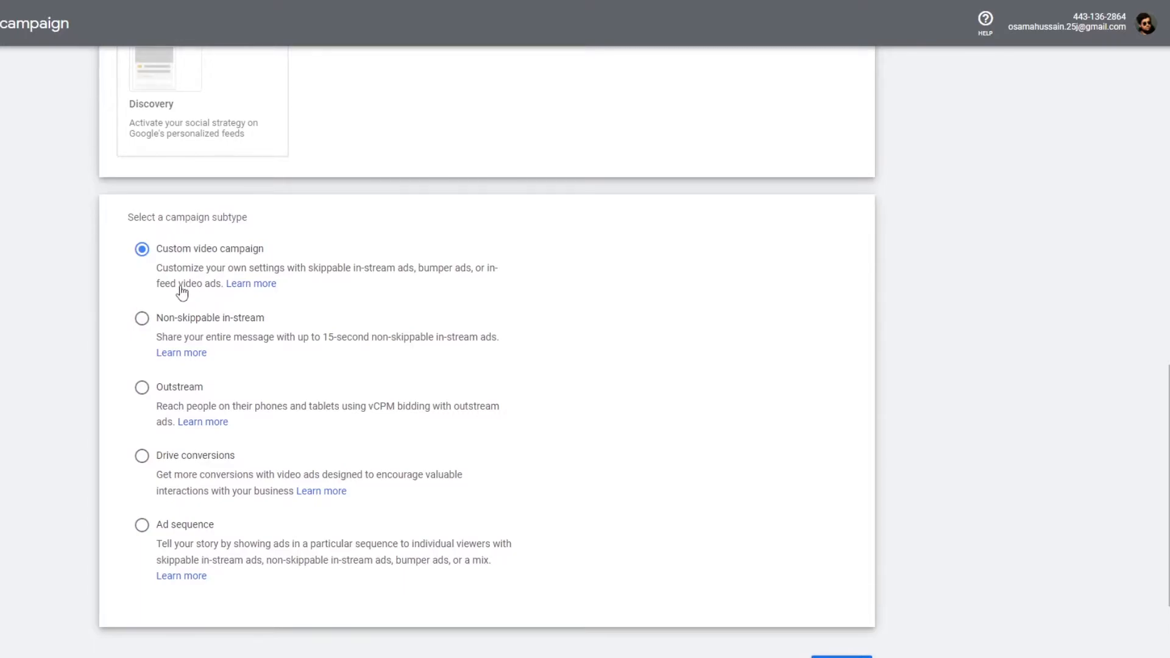
scroll(204, 297, down, 3)
scroll(567, 498, up, 2)
scroll(567, 498, down, 2)
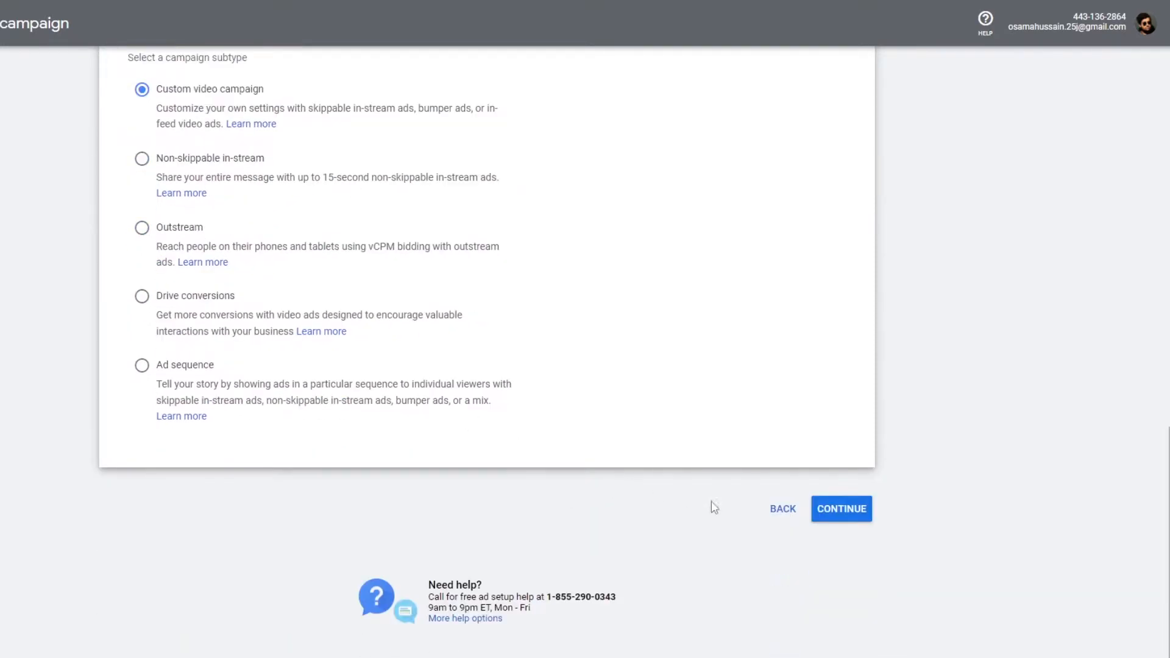
click(850, 514)
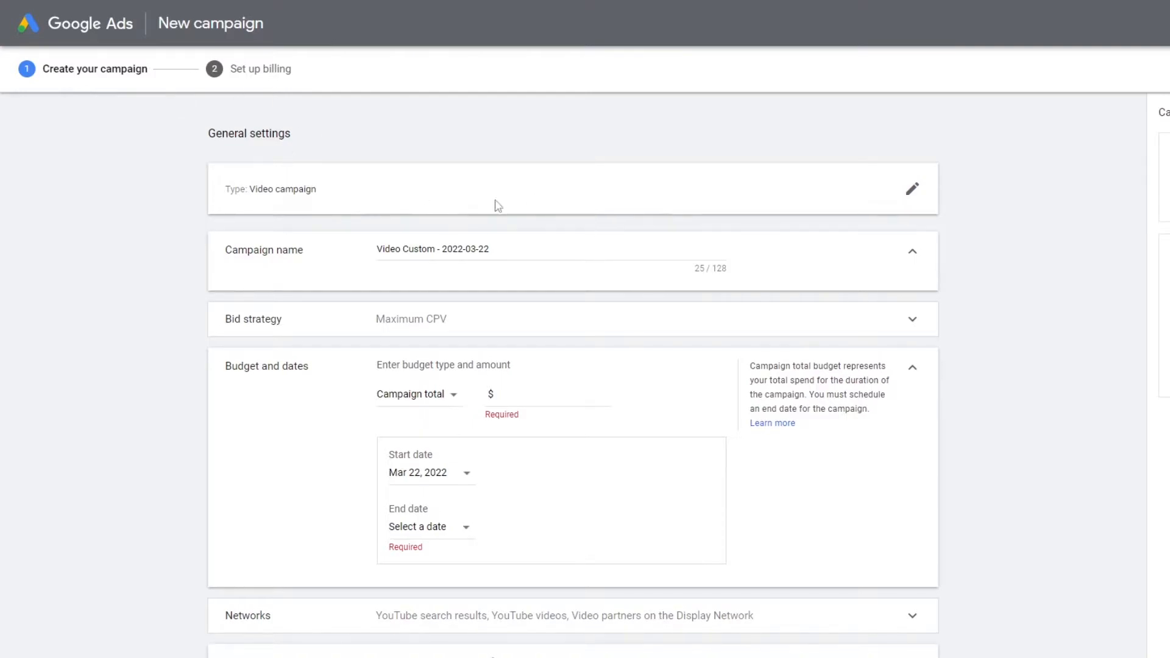
- Rename the campaign to Video Custom campaign
drag(498, 247, 437, 247)
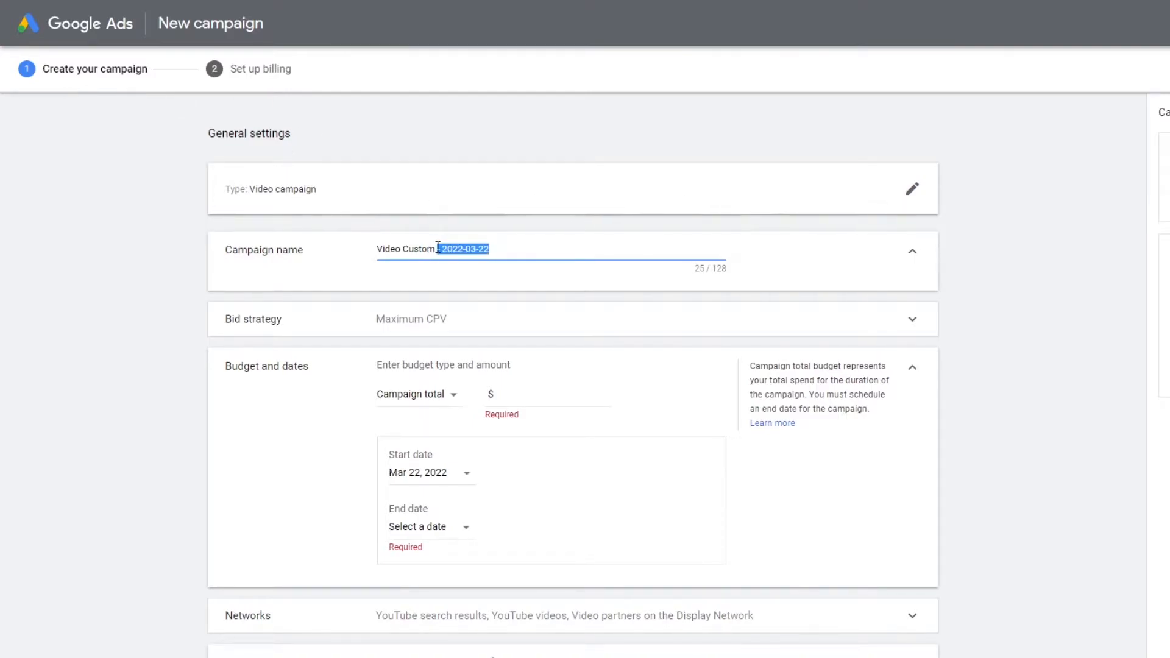
key(BackSpace)
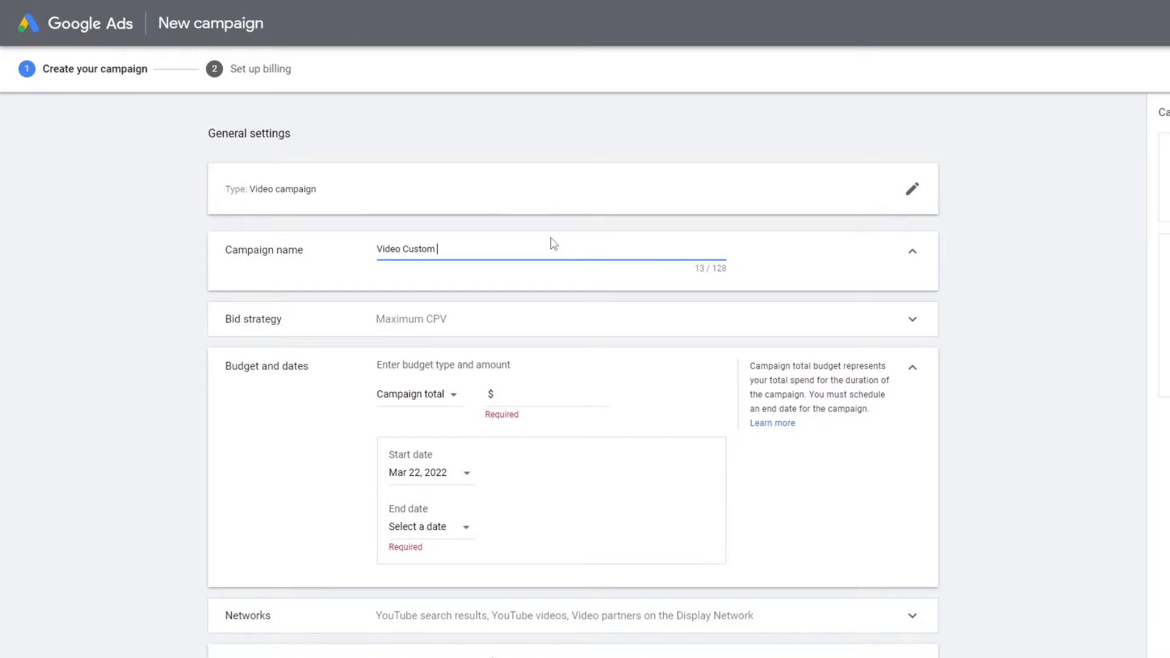
text(campaign)
triple_click(370, 295)
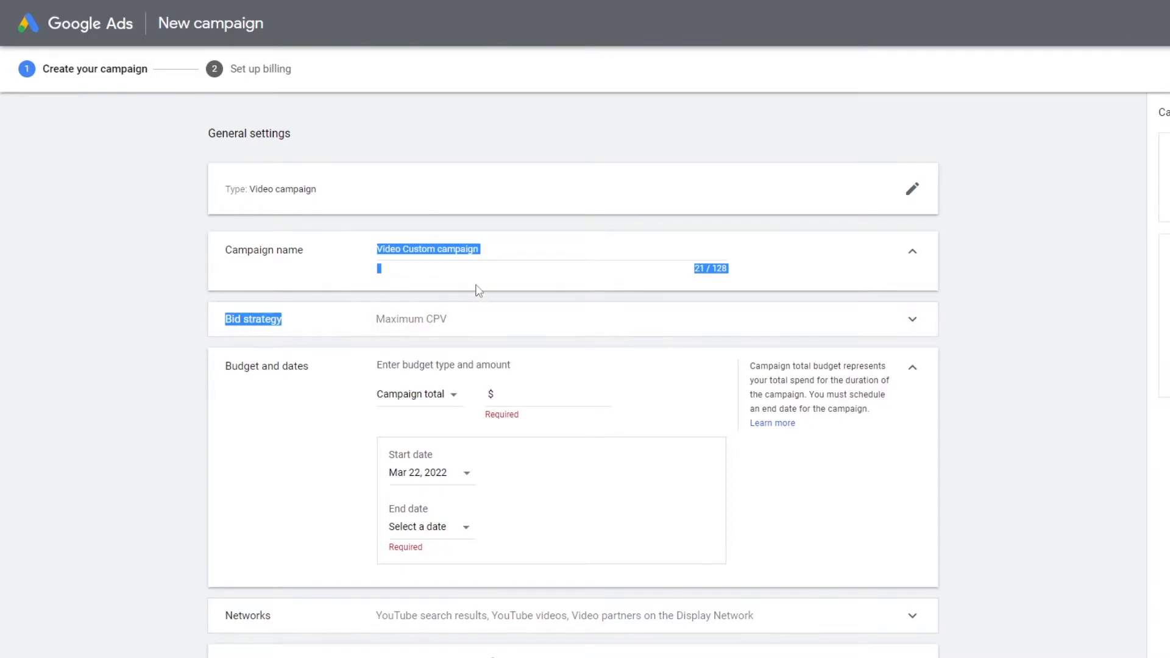
click(505, 246)
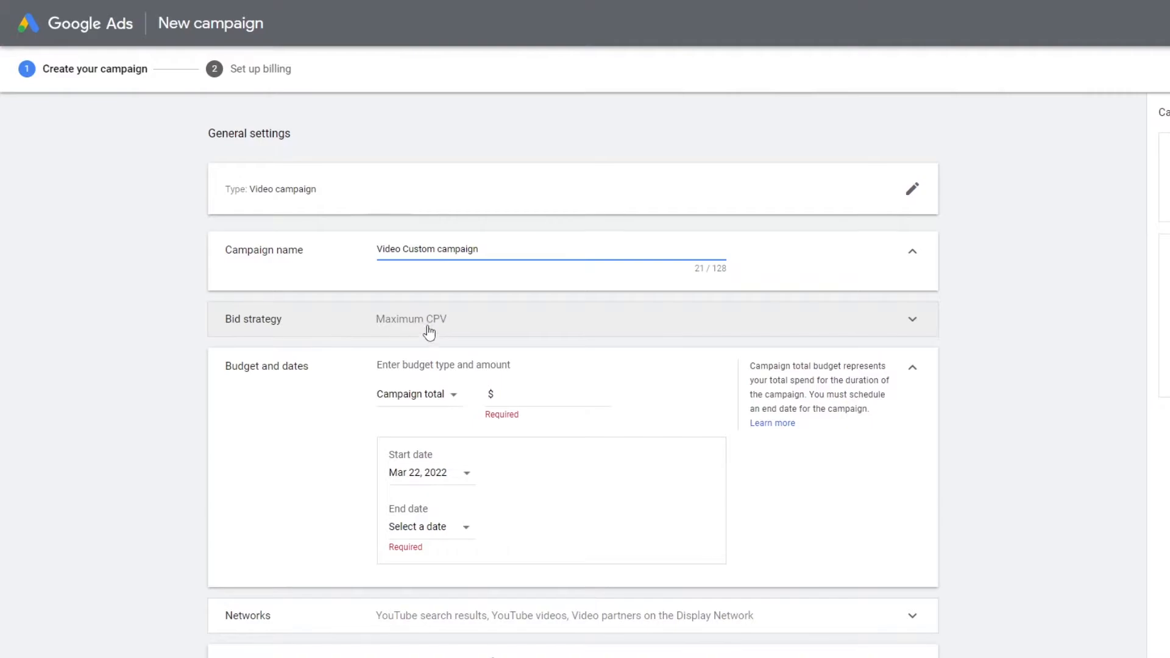
- Set the bid strategy to Maximum CPV
click(911, 329)
click(449, 339)
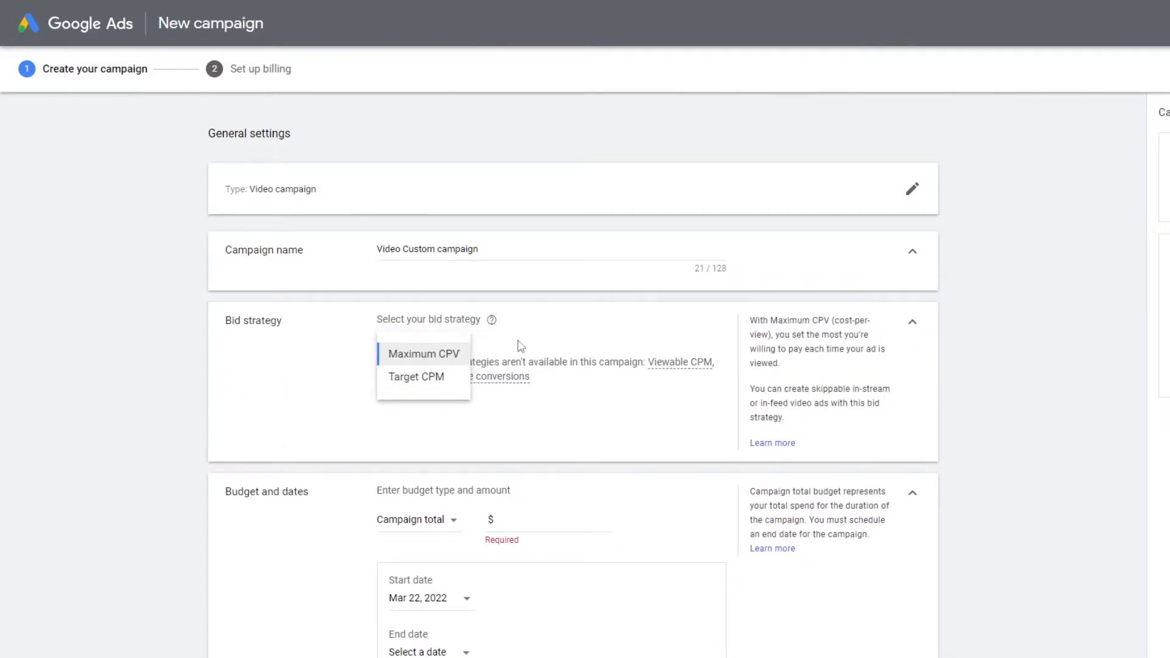
click(446, 354)
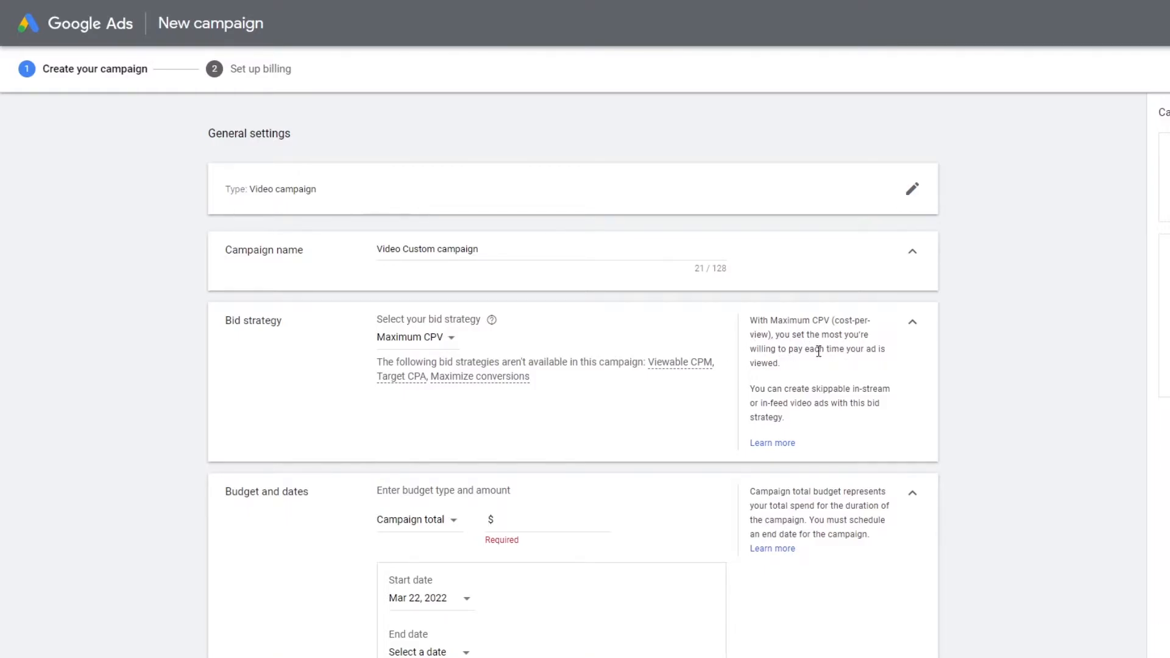
- Collapse the bid strategy section and set a Daily budget of $5.00
scroll(818, 351, down, 1)
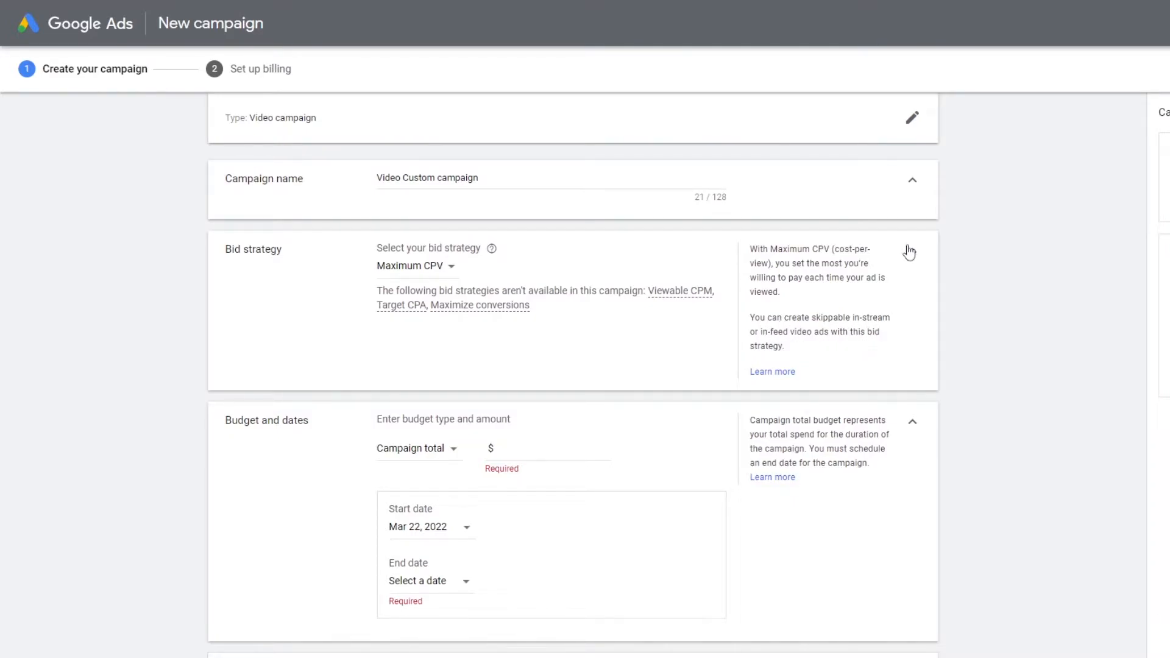
click(912, 257)
scroll(306, 254, down, 3)
scroll(293, 253, up, 3)
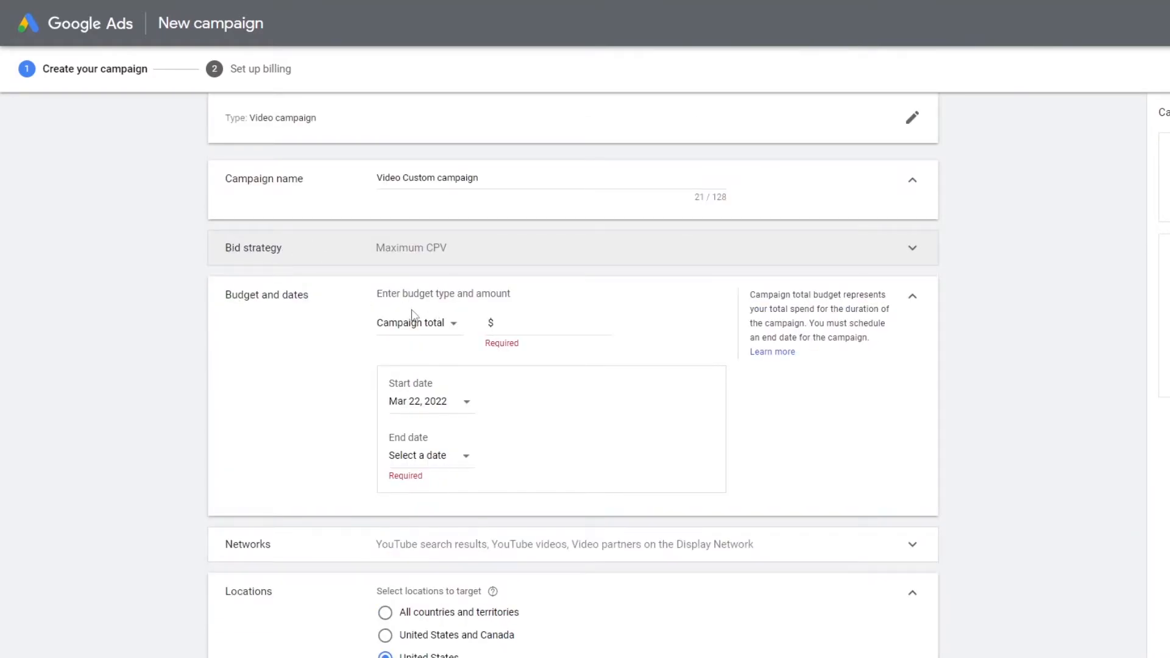
click(428, 322)
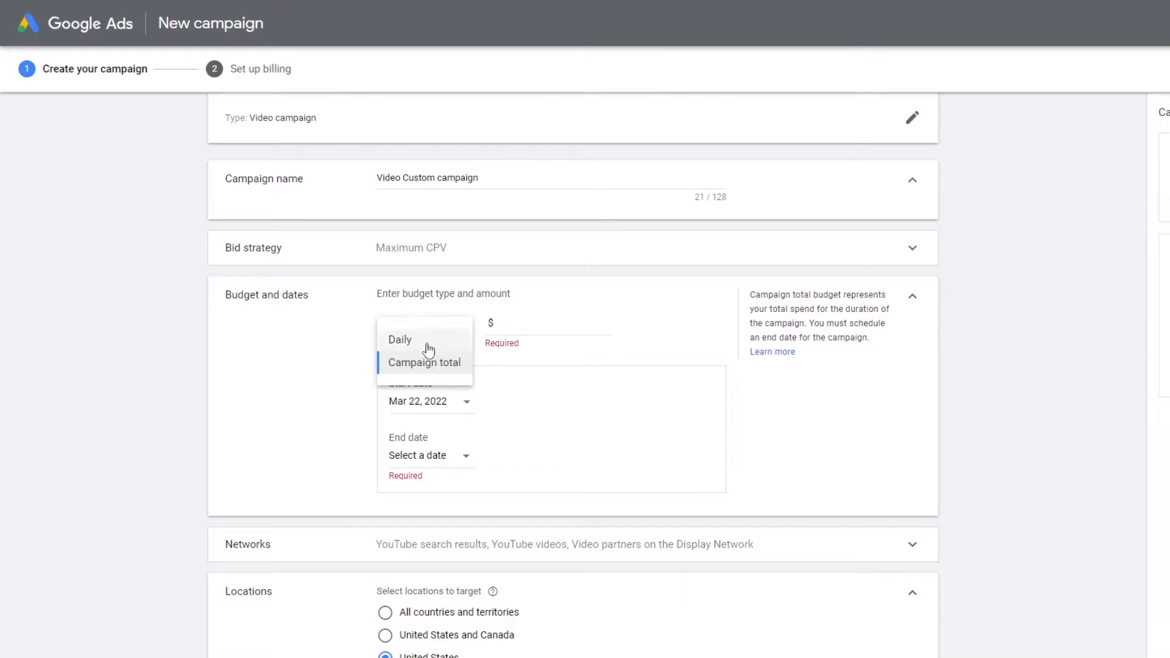
click(561, 310)
click(431, 324)
click(410, 346)
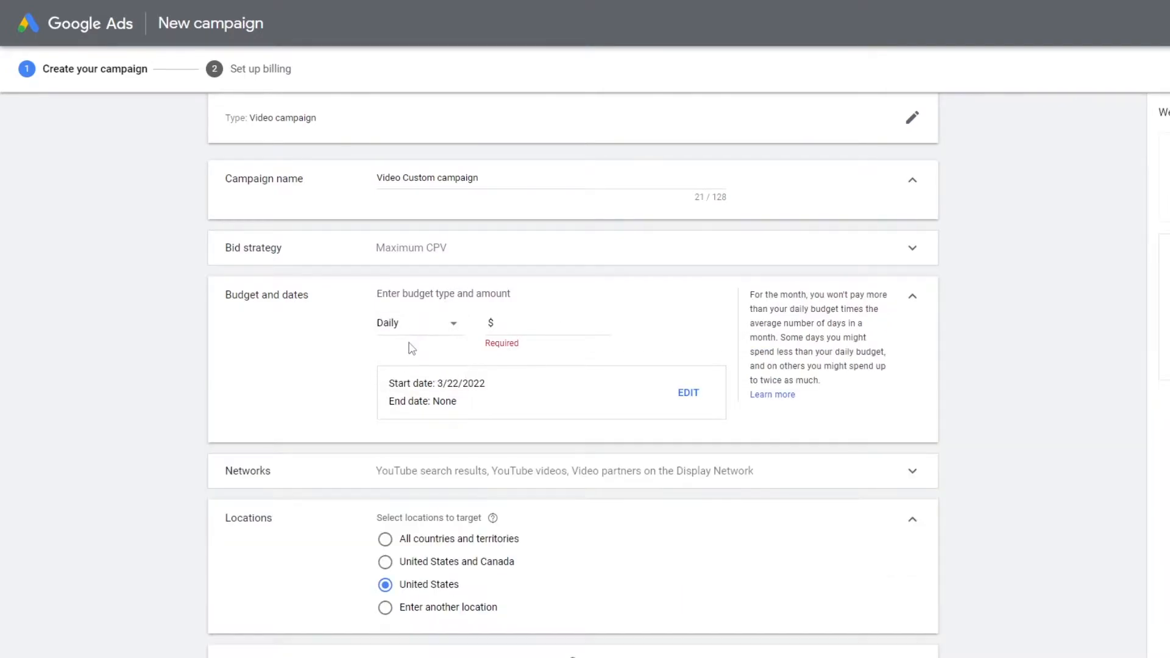
click(507, 323)
text(5)
click(600, 305)
- Open the campaign start and end dates, keep the current schedule, and collapse the budget and dates section
click(688, 393)
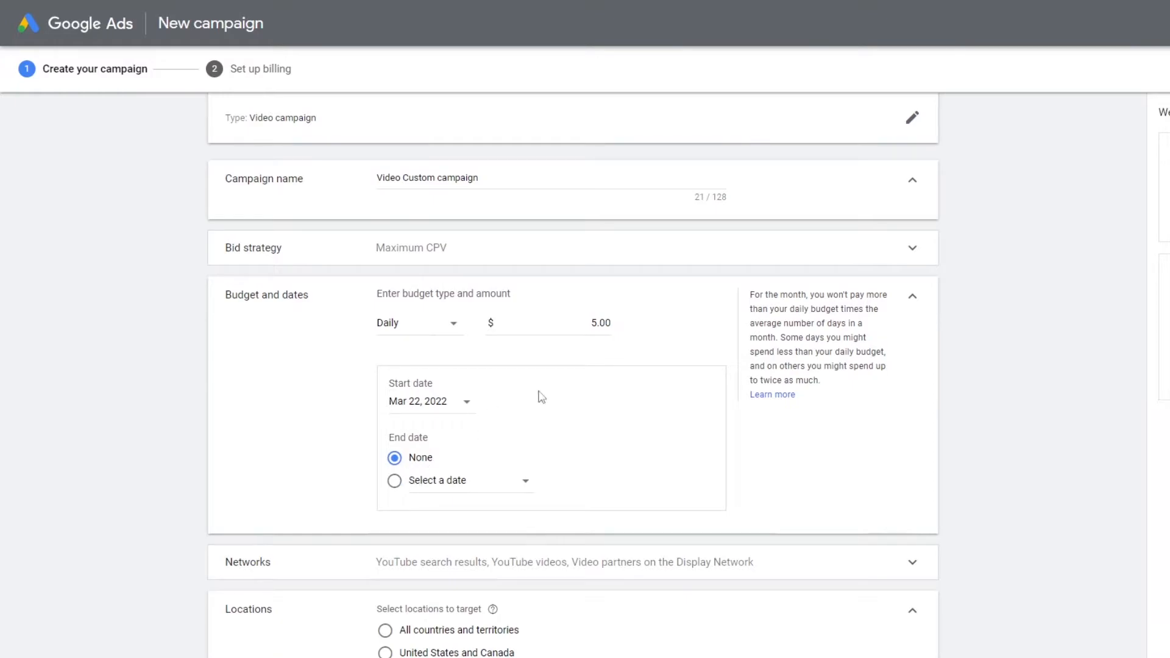
click(466, 402)
click(618, 398)
click(911, 293)
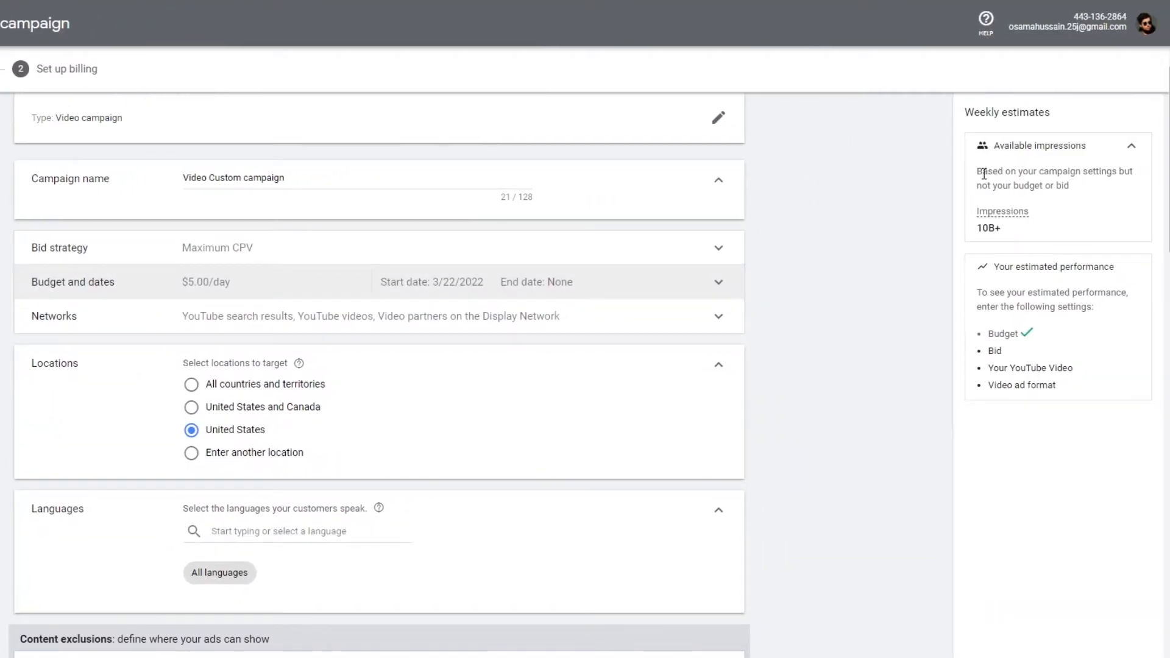
- Examine the weekly estimates of available impressions for the campaign settings
drag(982, 173, 1013, 176)
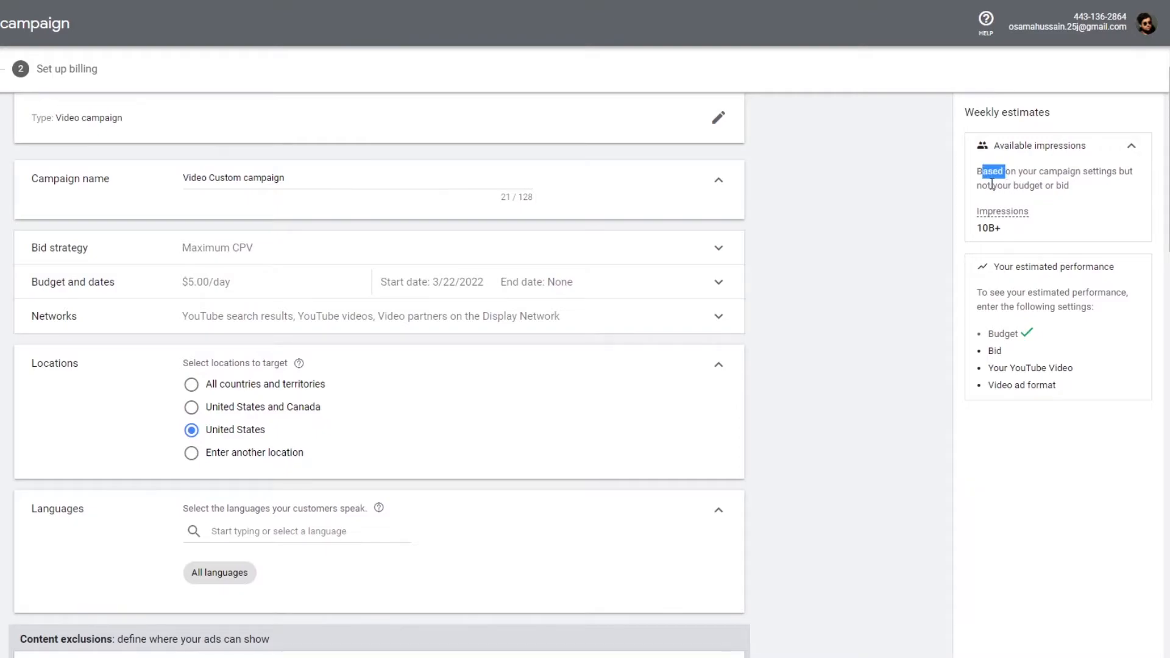
click(1058, 186)
drag(979, 229, 1008, 238)
click(867, 286)
- Restrict the networks to YouTube videos only by unchecking YouTube search results and Video partners on the Display Network
click(720, 320)
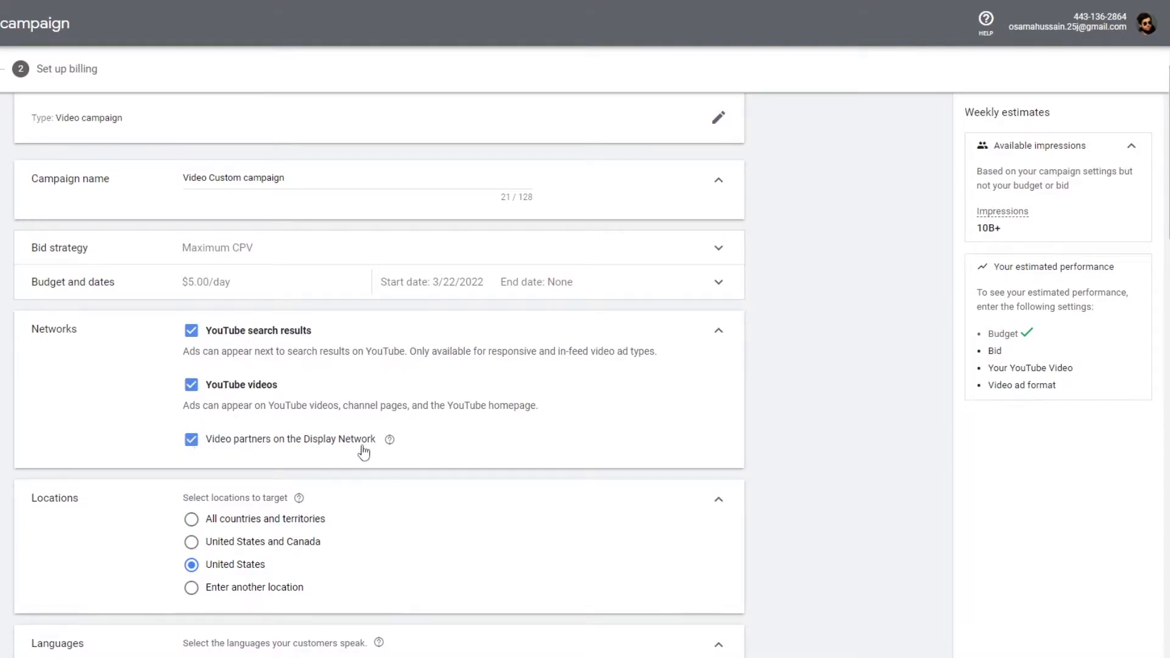
click(192, 444)
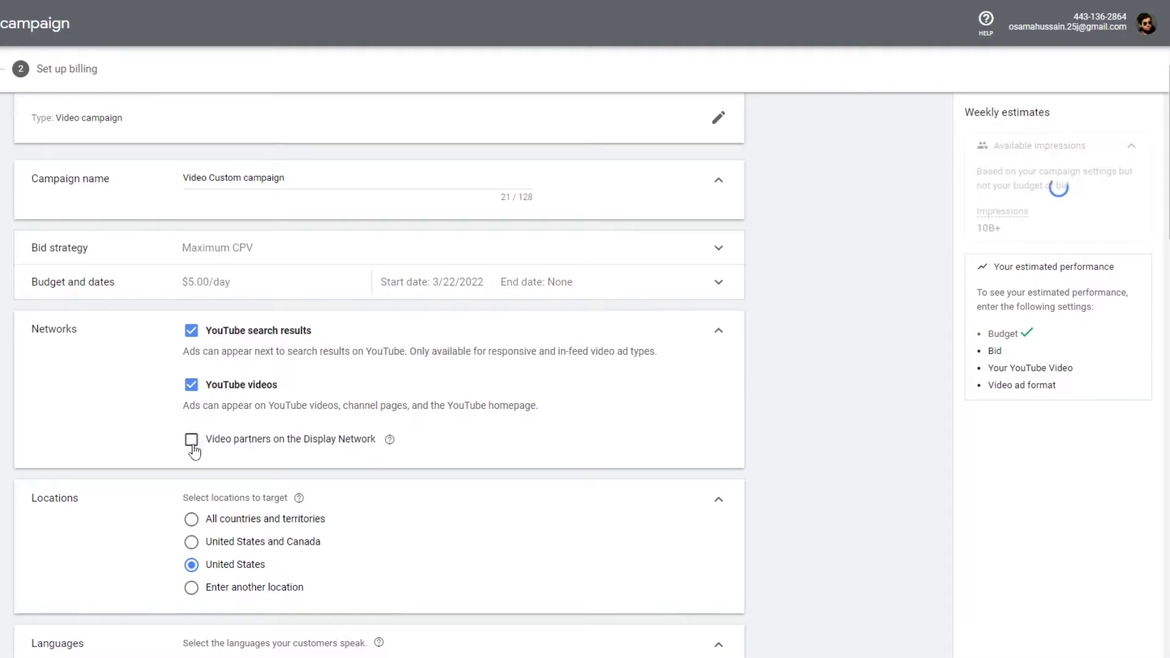
click(195, 332)
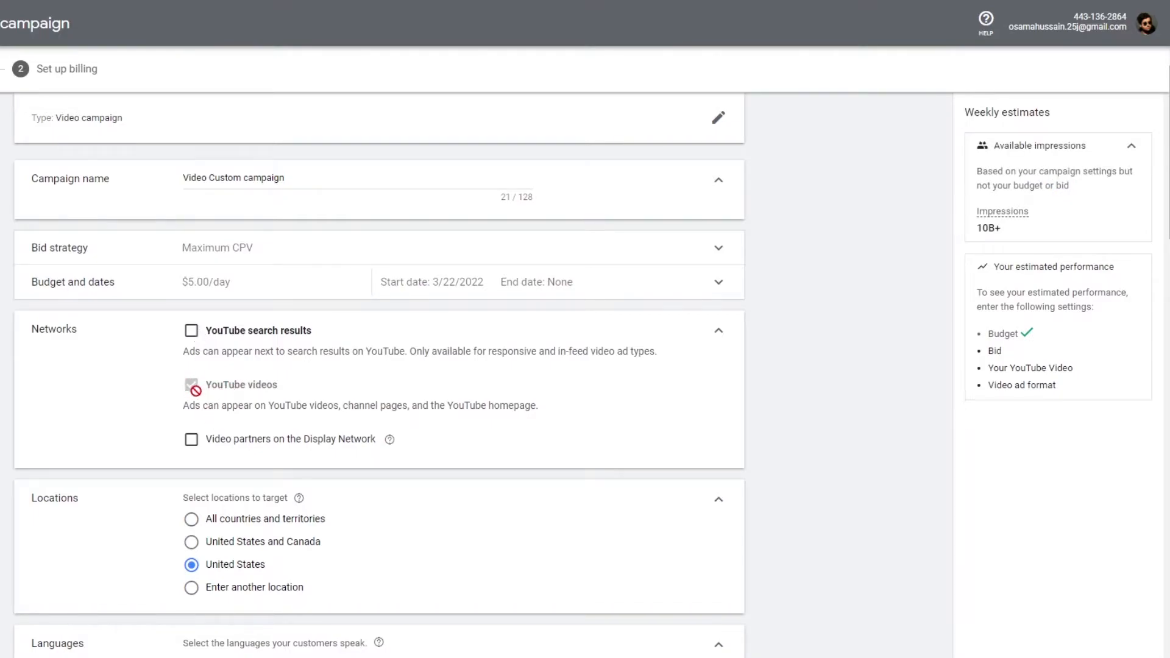
drag(981, 228, 1040, 234)
click(715, 343)
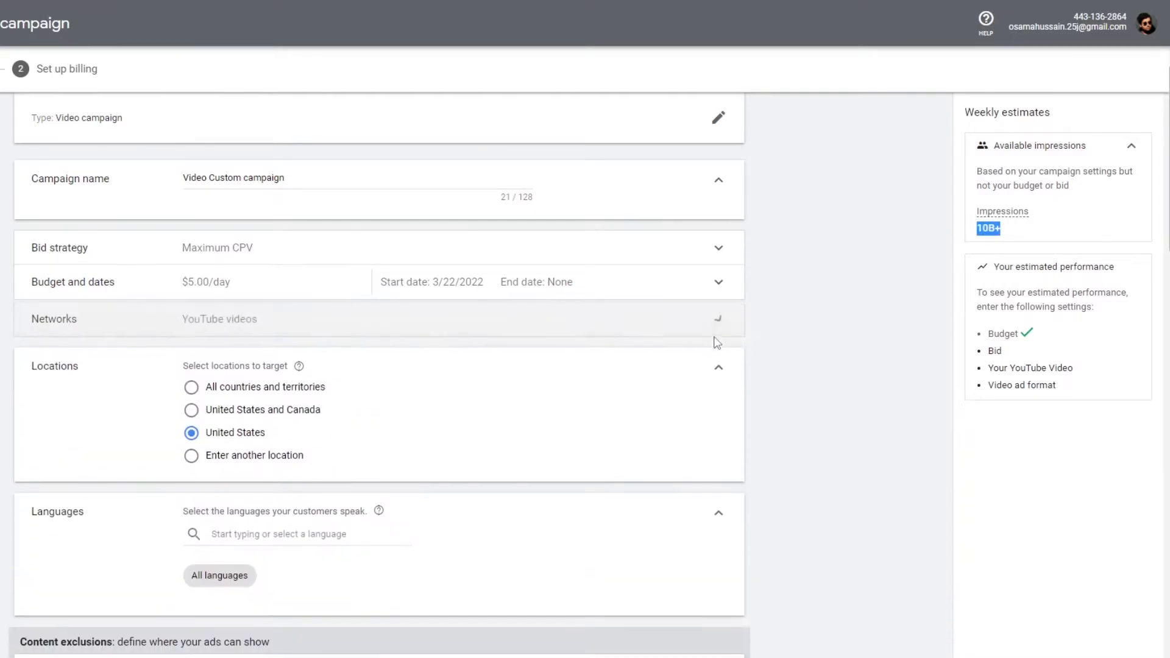
- Set the location target to United States and Canada
scroll(163, 400, down, 1)
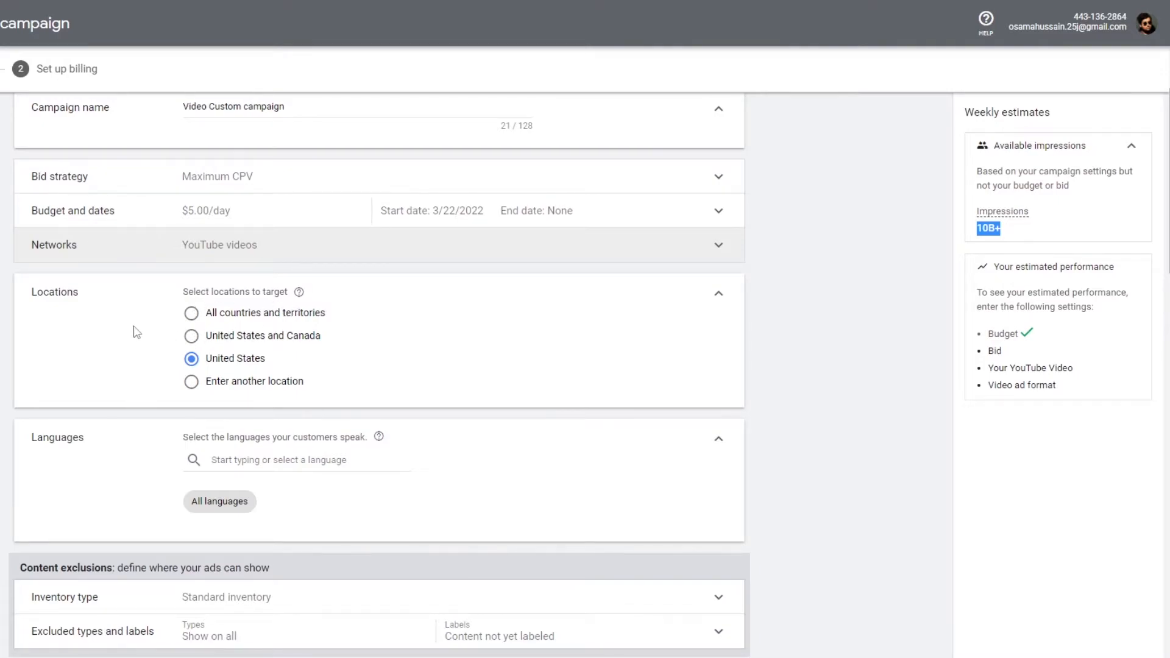
click(200, 314)
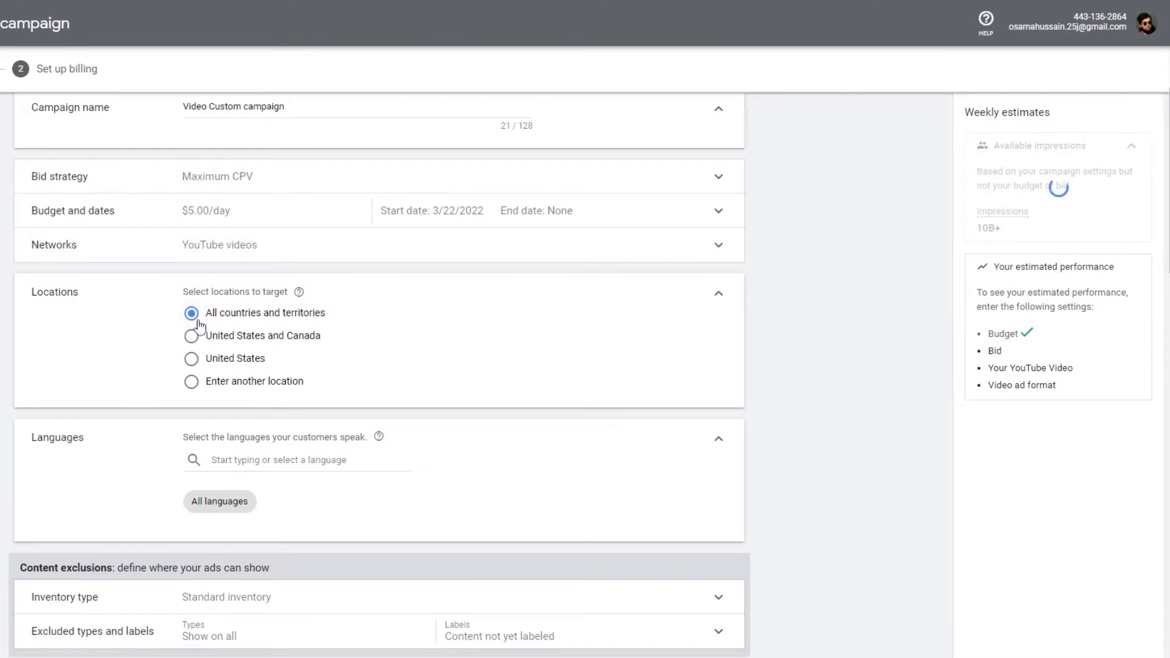
click(191, 342)
click(191, 359)
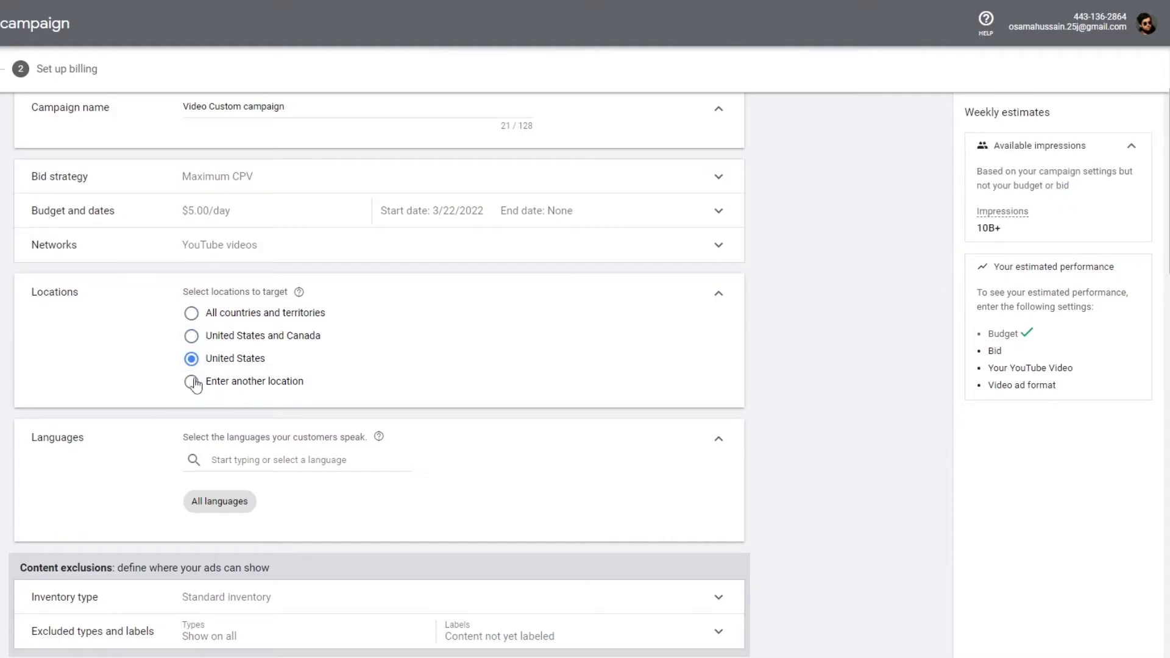
click(192, 336)
scroll(275, 355, down, 2)
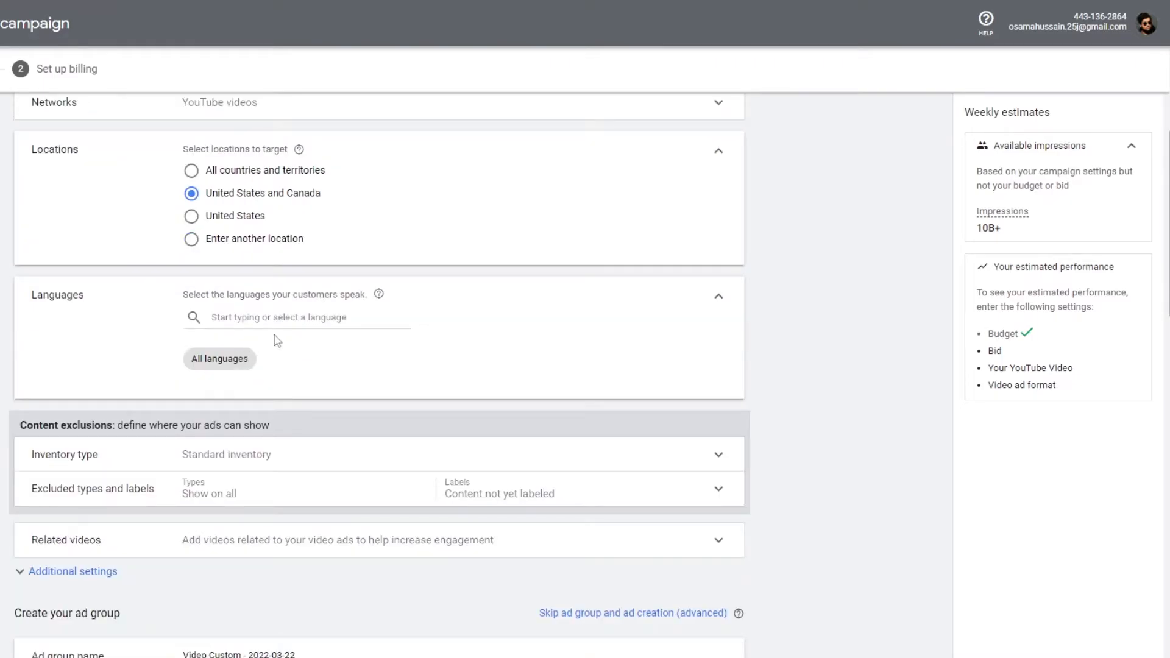
- Set the campaign's target language to English and collapse the languages section
click(229, 318)
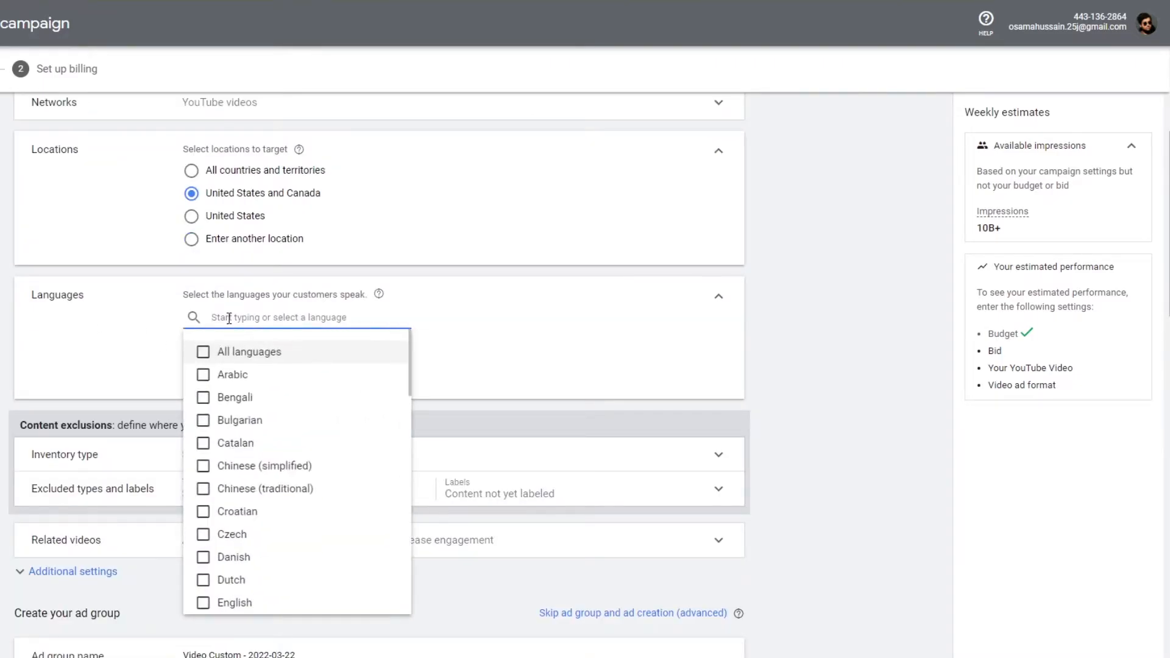
text(en)
click(238, 351)
click(496, 332)
click(283, 318)
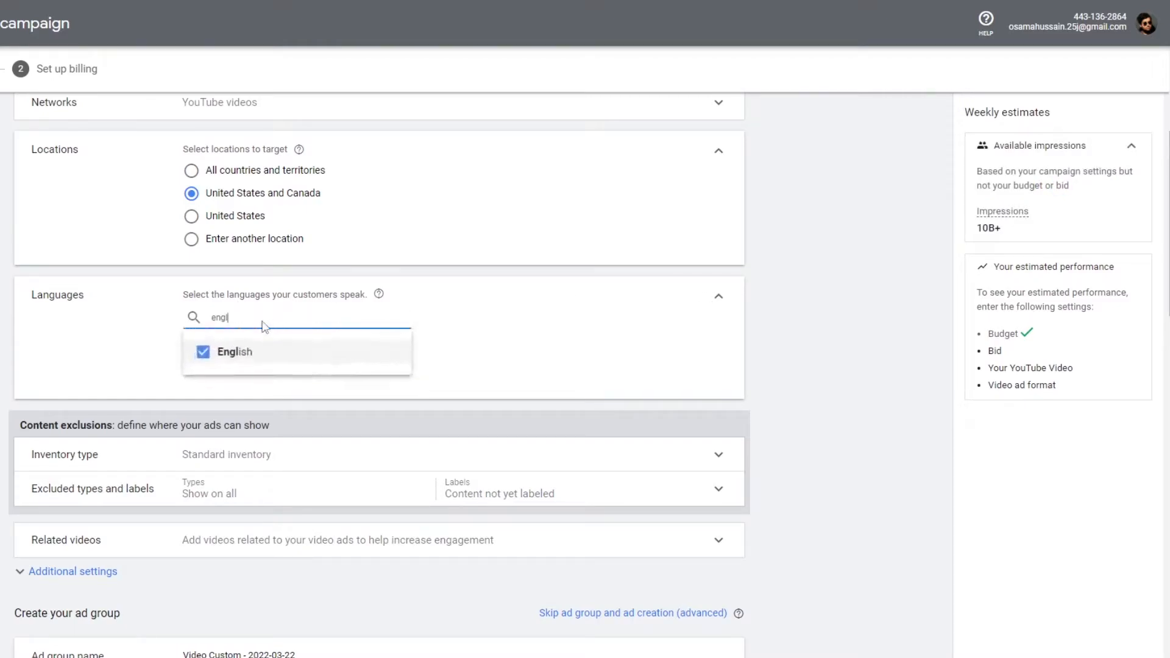
key(ctrl+a)
text(can)
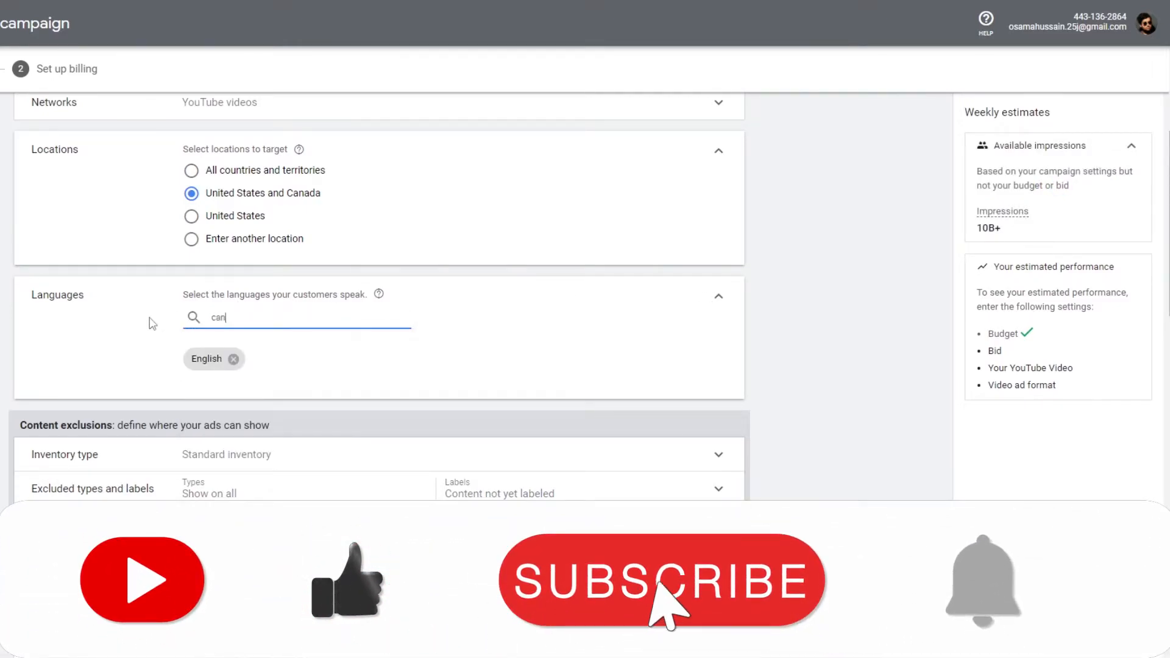
text(a)
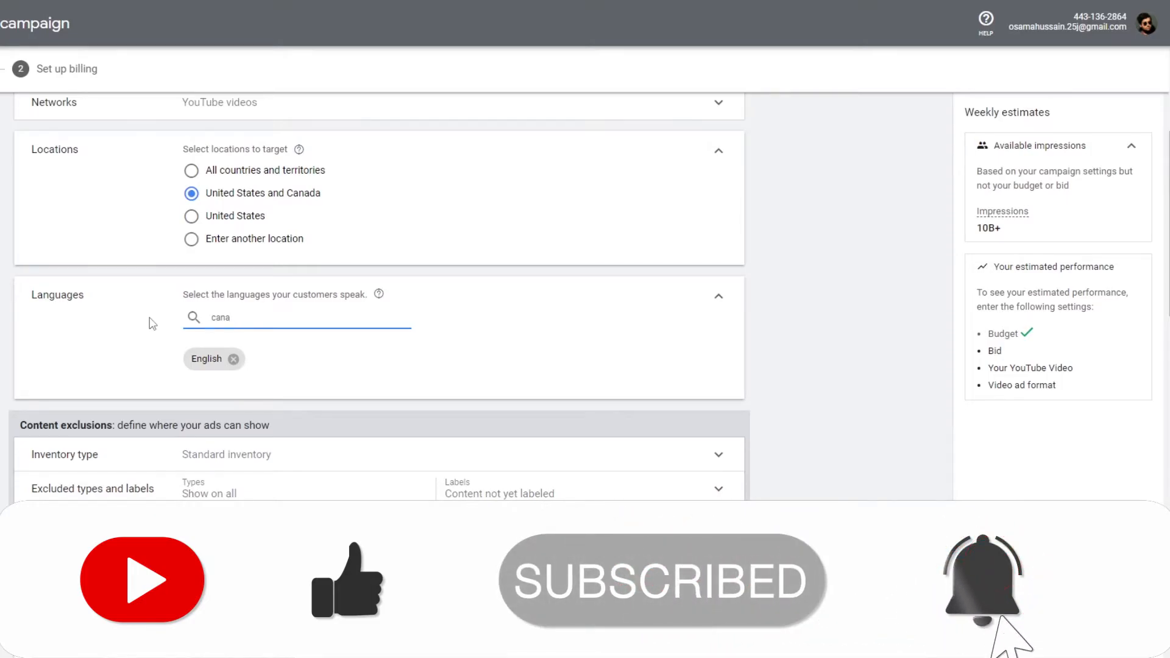
key(BackSpace)
key(BackSpace)
key(BackSpace)
key(BackSpace)
click(717, 299)
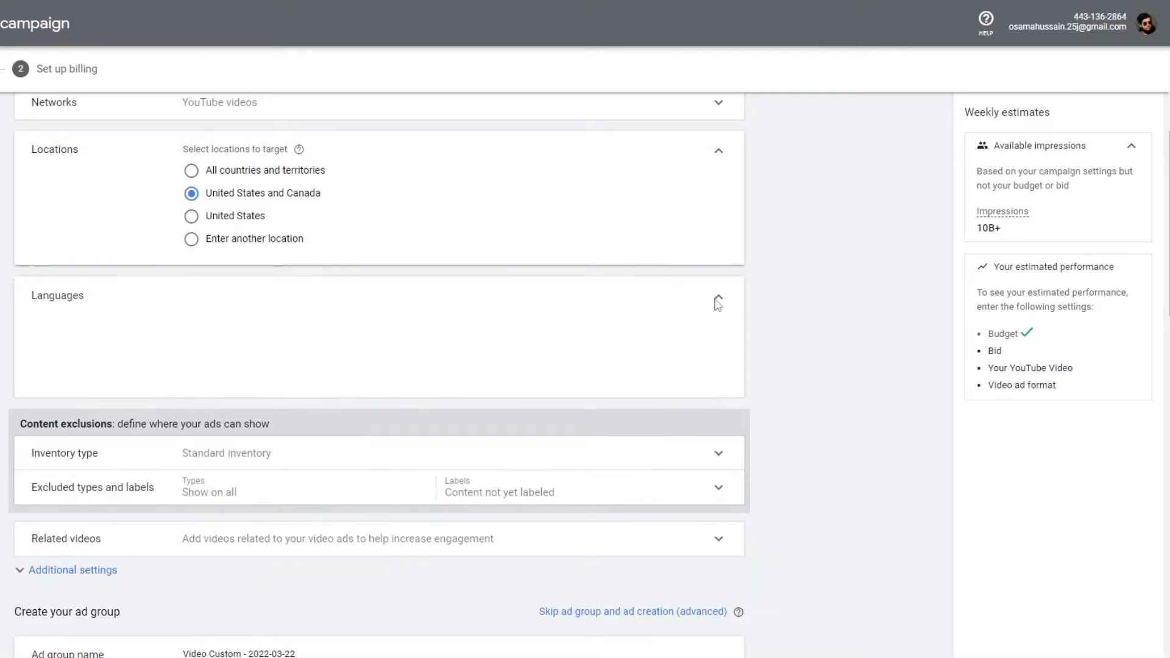
scroll(810, 274, down, 1)
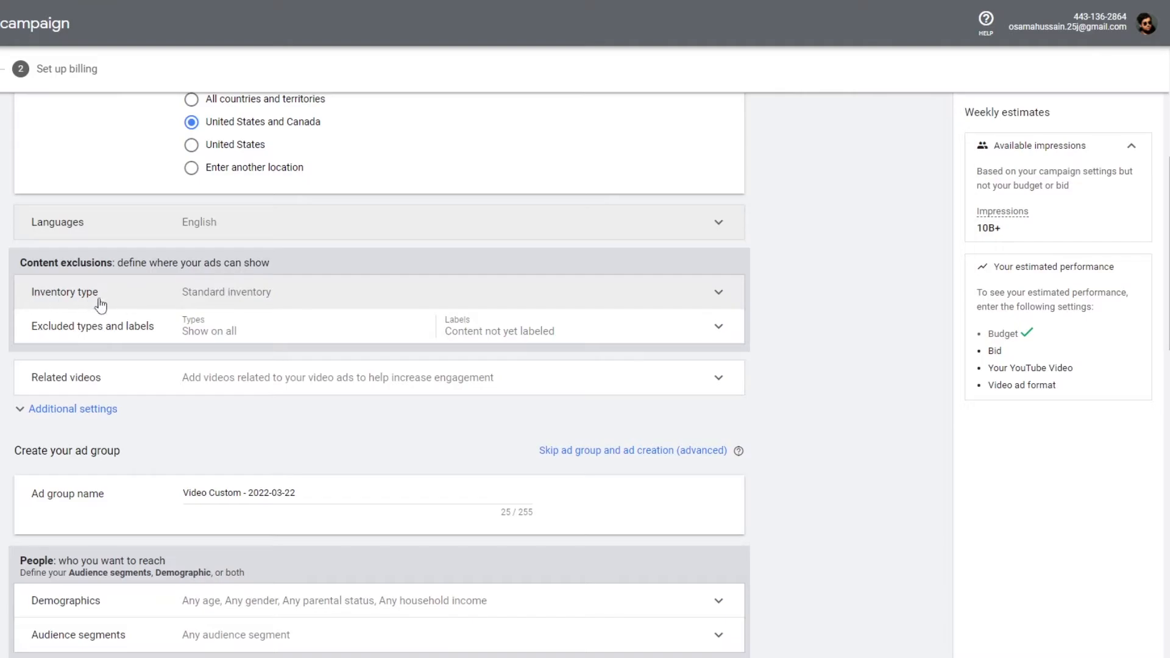
- Examine the inventory type options, keeping Standard inventory, and collapse the section
click(231, 294)
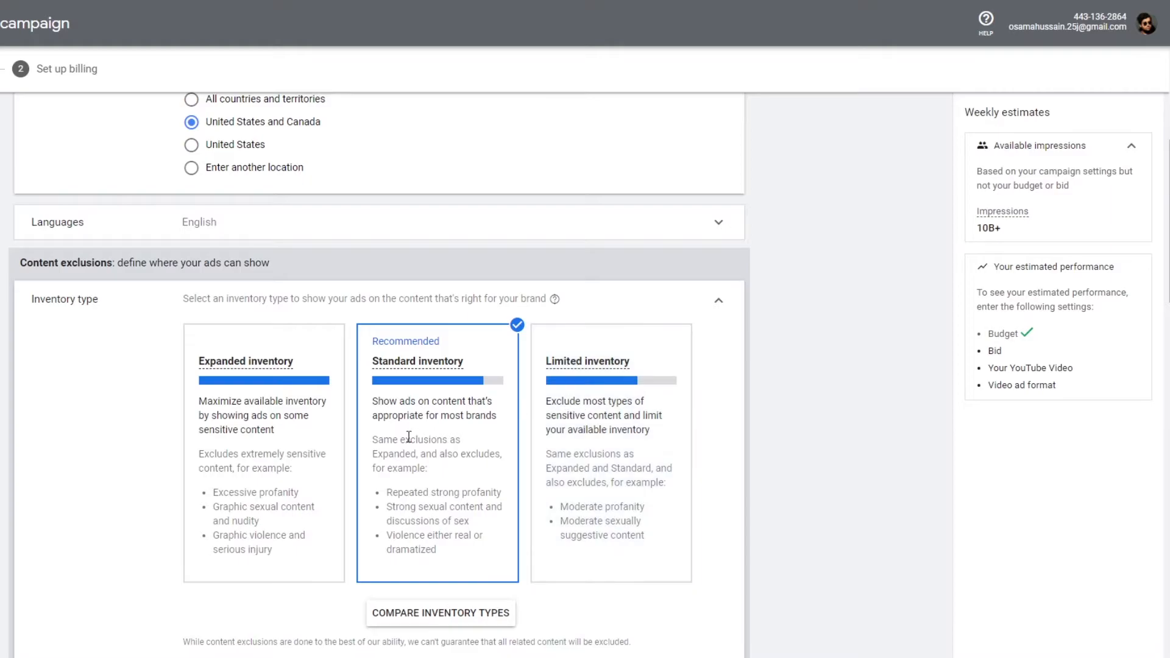
drag(373, 403, 488, 427)
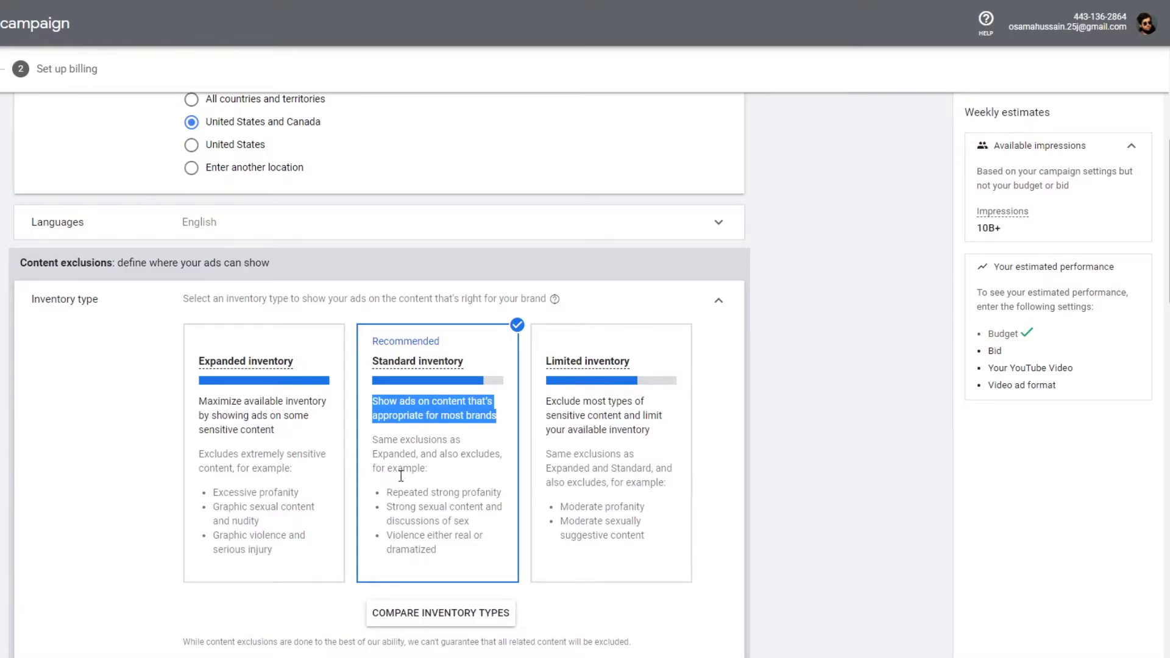
drag(385, 495, 508, 499)
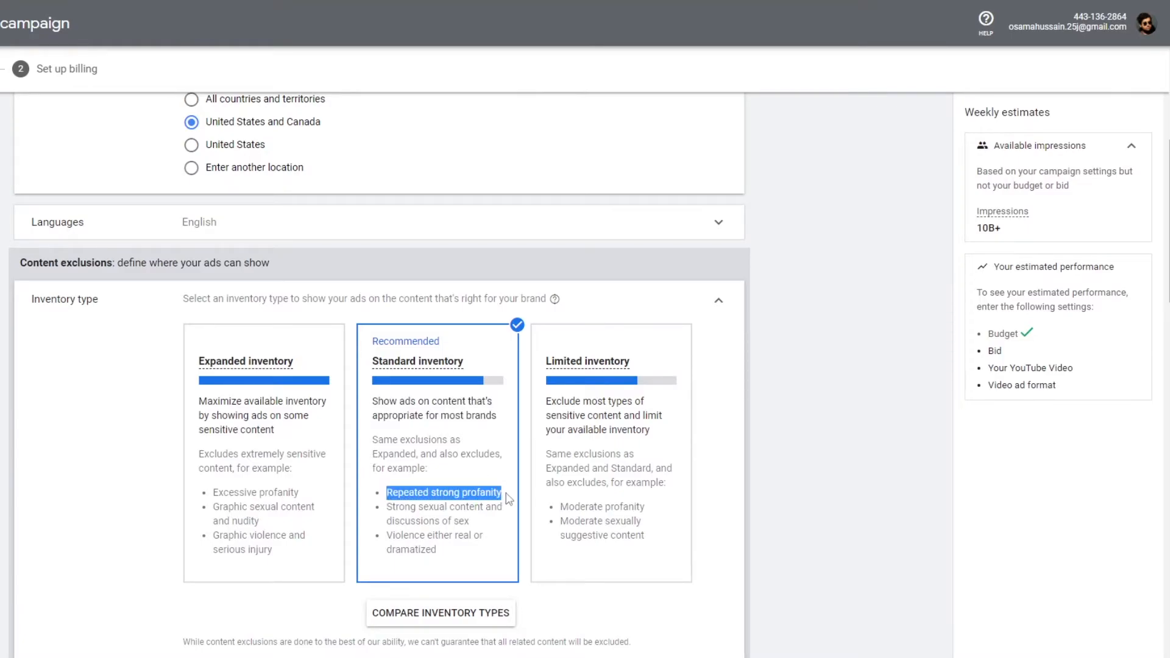
drag(388, 507, 406, 507)
drag(495, 505, 462, 519)
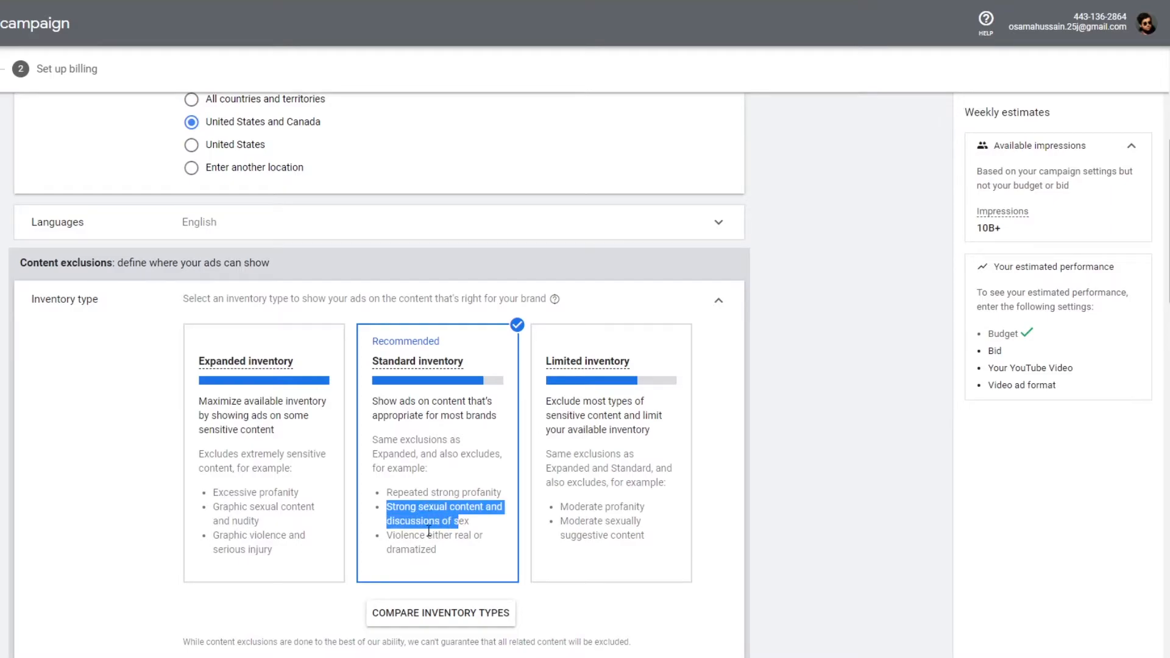
drag(380, 539, 450, 559)
click(463, 562)
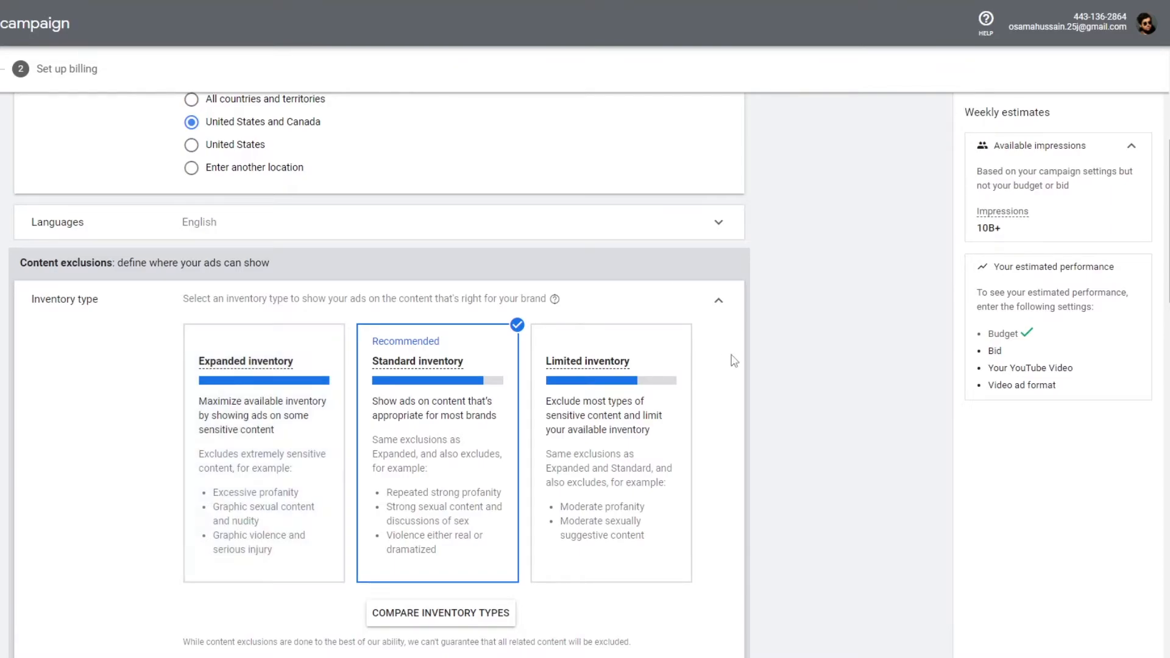
scroll(600, 381, down, 3)
scroll(700, 405, up, 2)
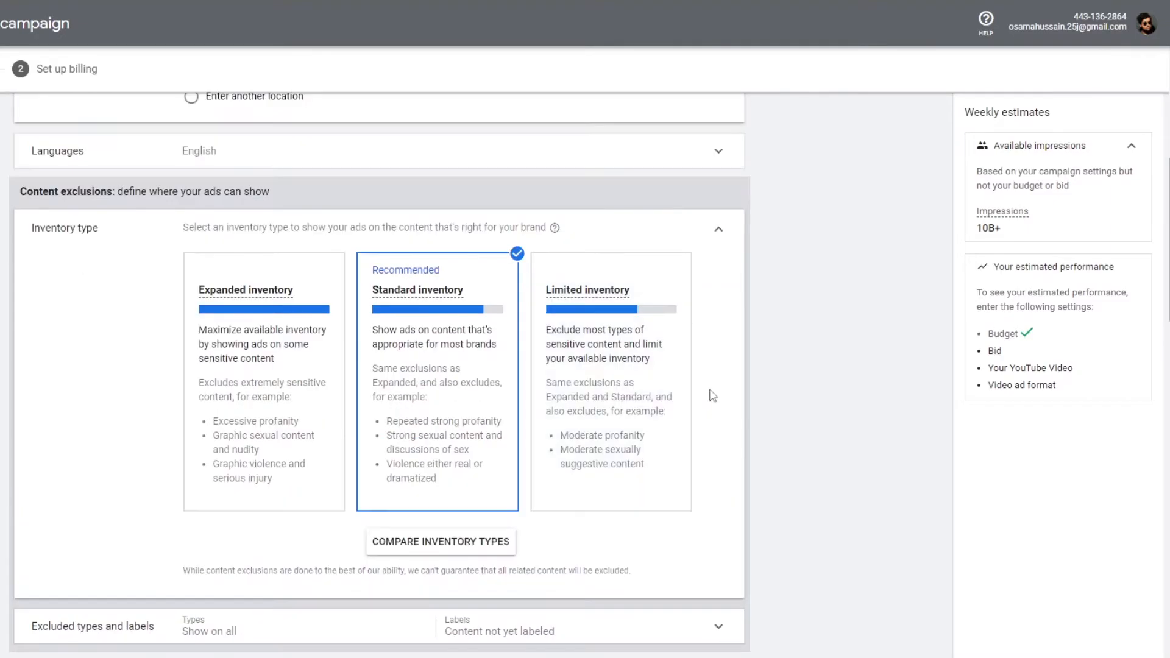
click(713, 231)
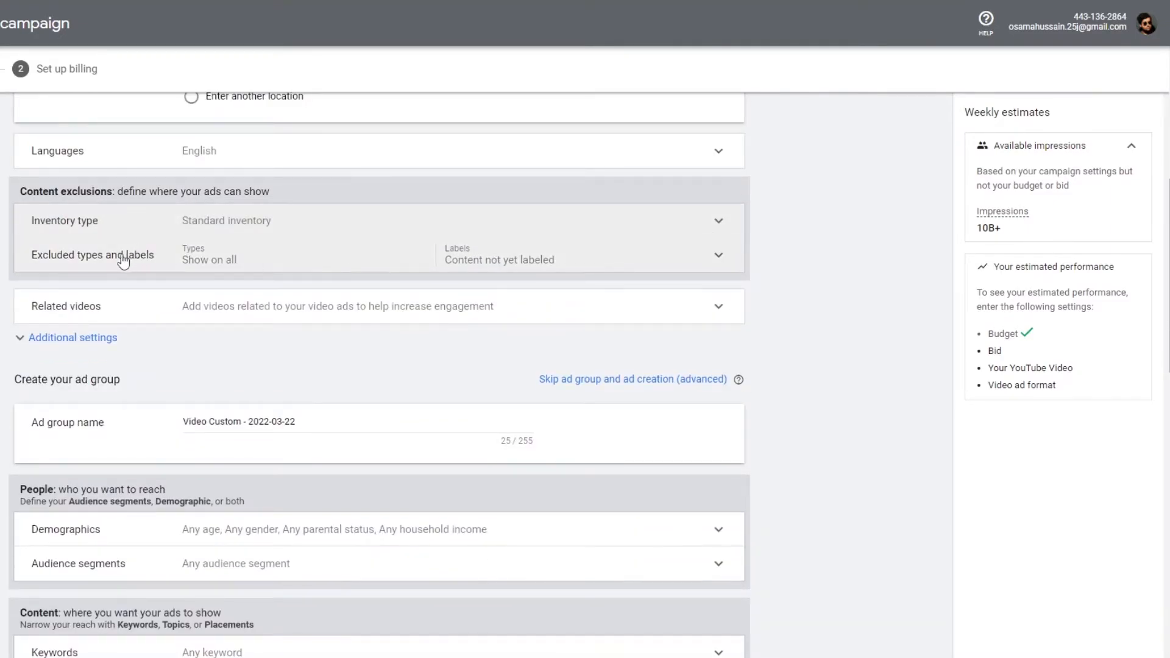
- Review the excluded types and labels, related videos and additional settings sections of the campaign
click(713, 257)
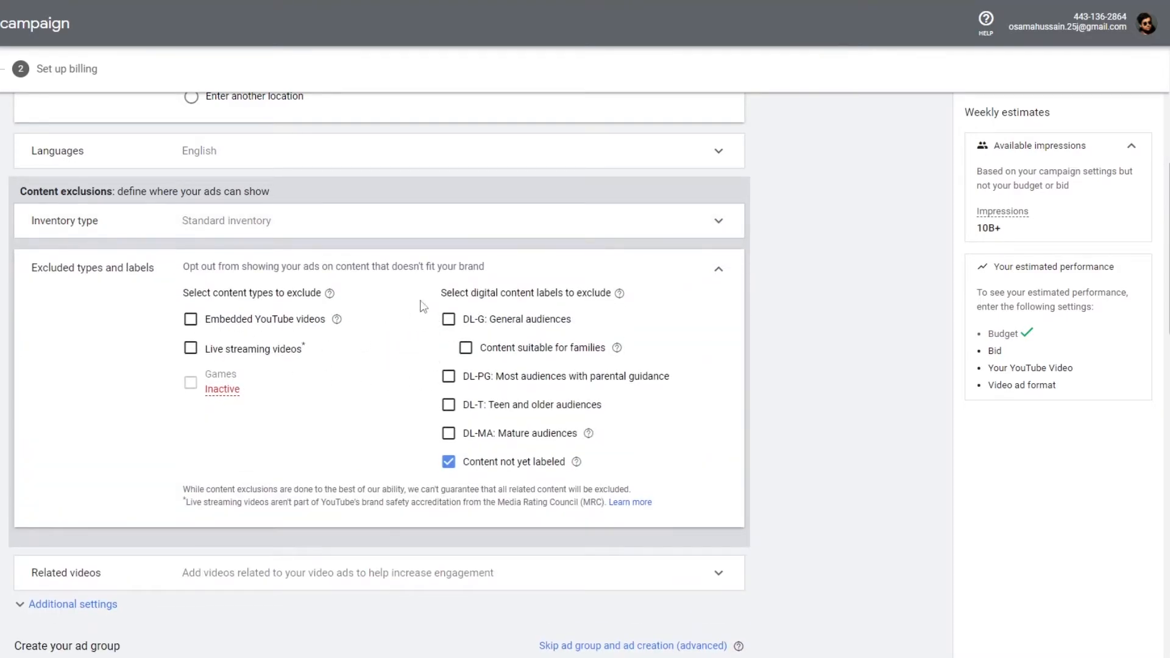
click(719, 270)
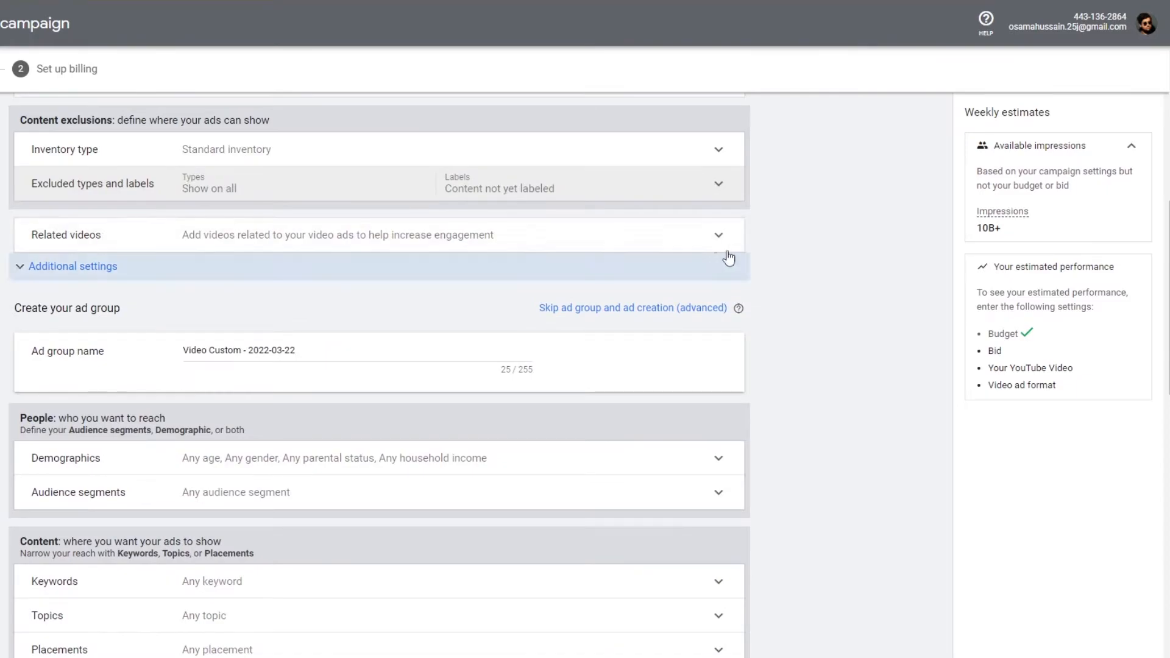
click(721, 239)
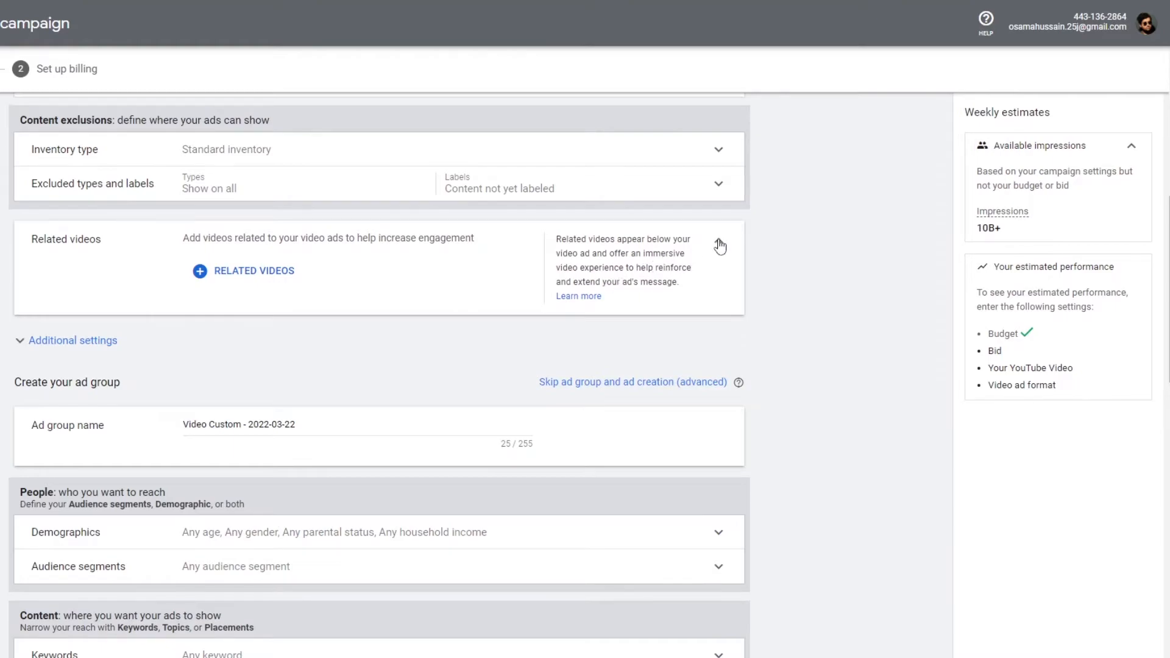
click(721, 242)
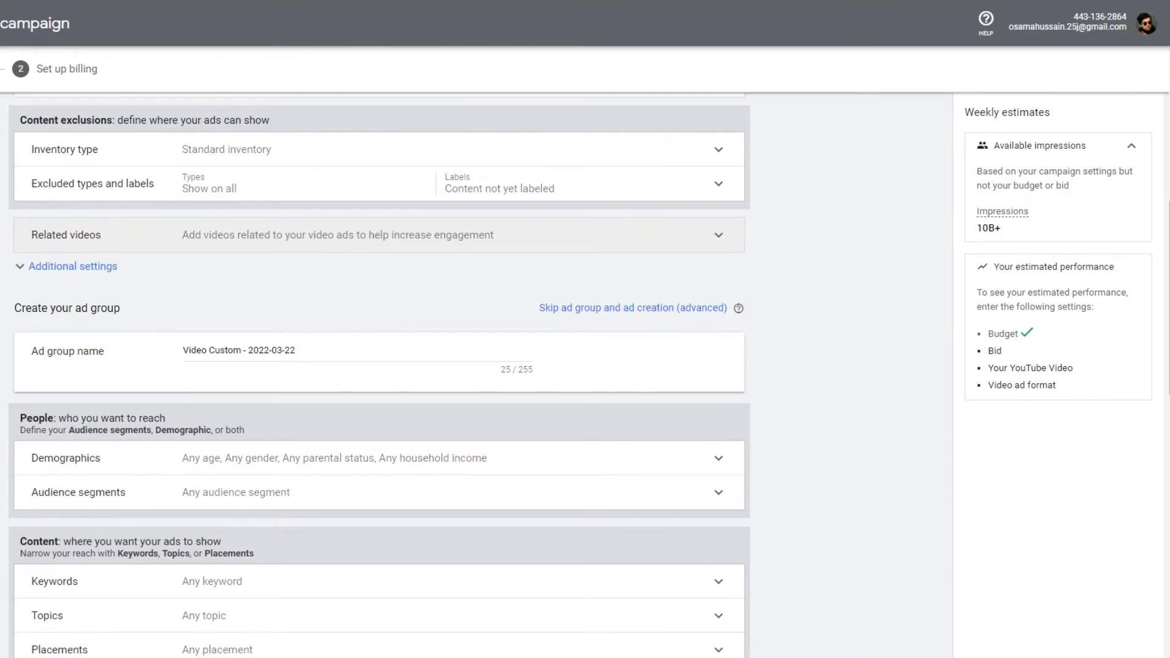
scroll(24, 201, down, 1)
click(24, 196)
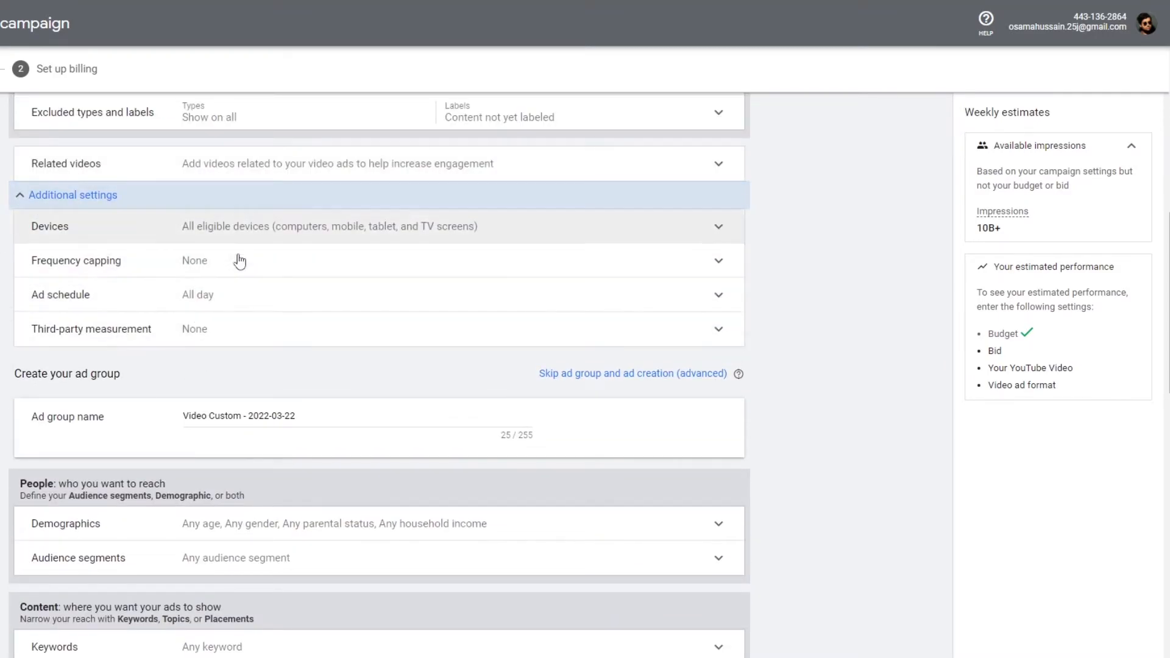
- Exclude the 18 - 24 age group and the Not a parent status from the ad group's demographic targeting
click(28, 201)
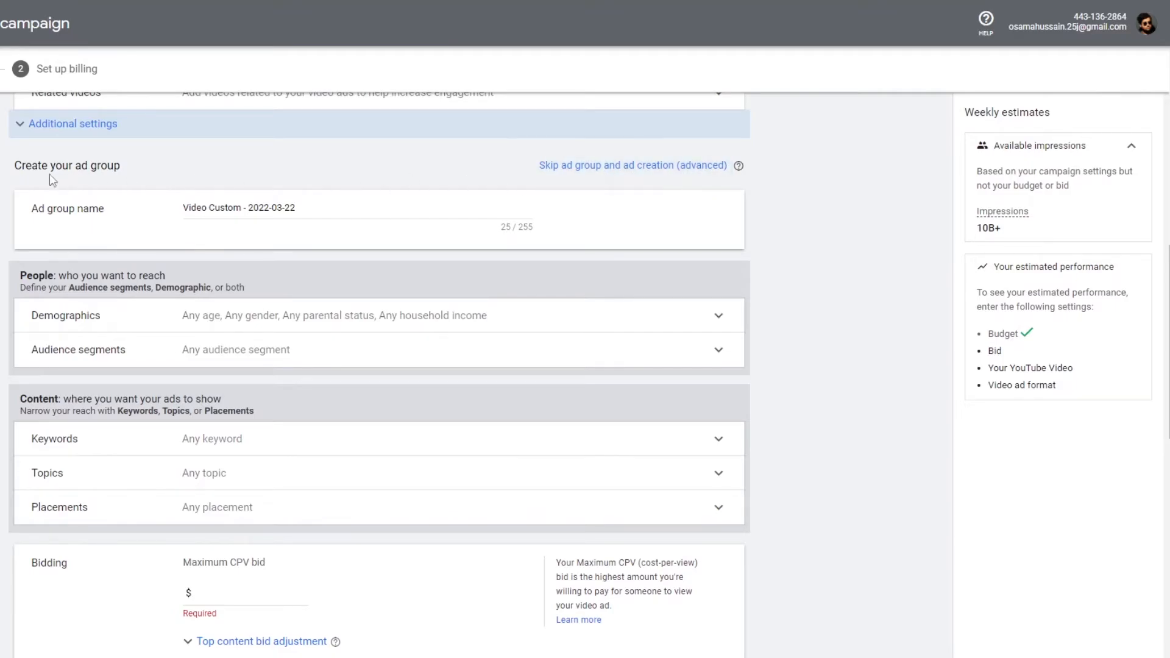
scroll(55, 181, down, 1)
scroll(321, 198, down, 3)
scroll(284, 243, up, 6)
scroll(232, 317, down, 2)
scroll(96, 284, down, 1)
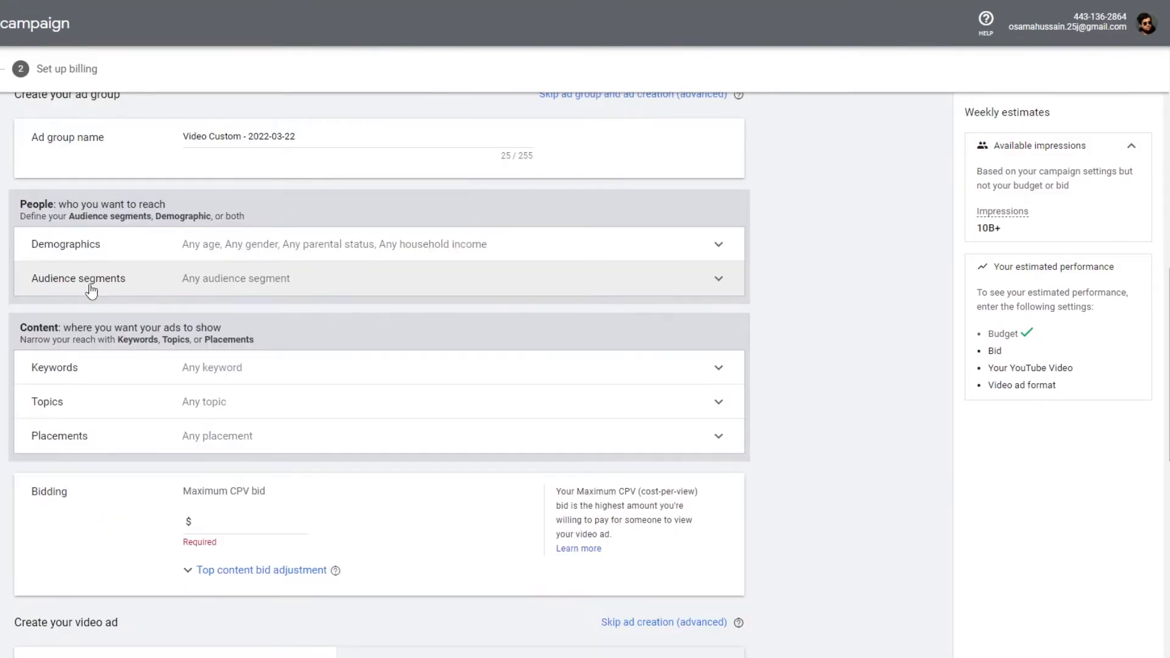
click(719, 247)
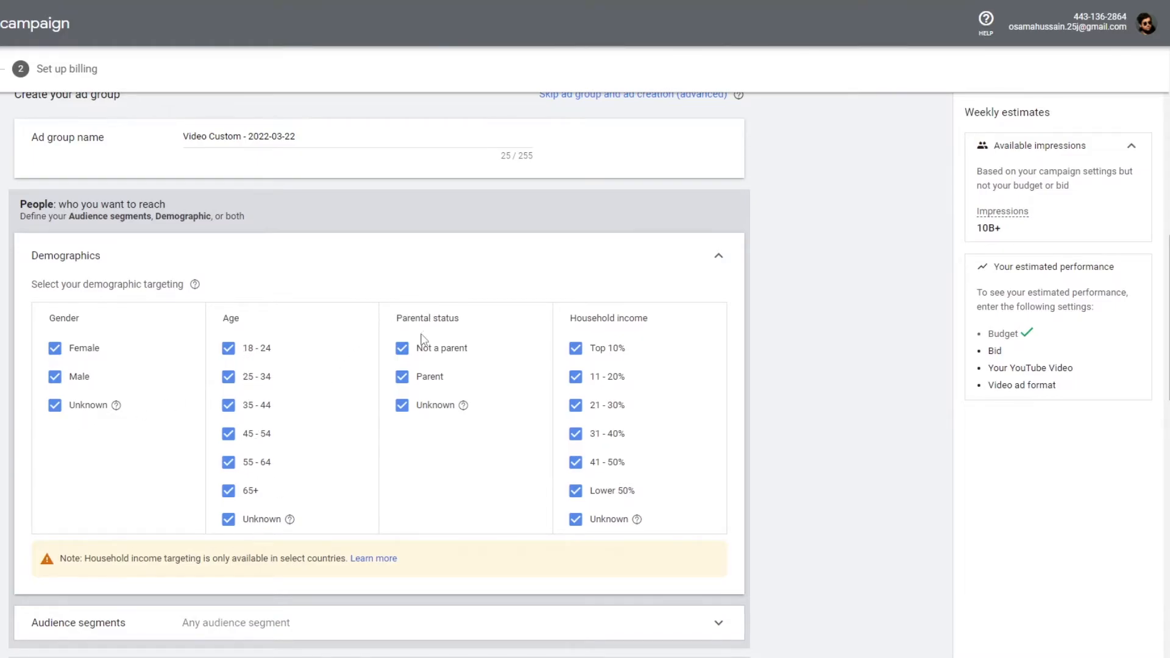
scroll(596, 432, down, 1)
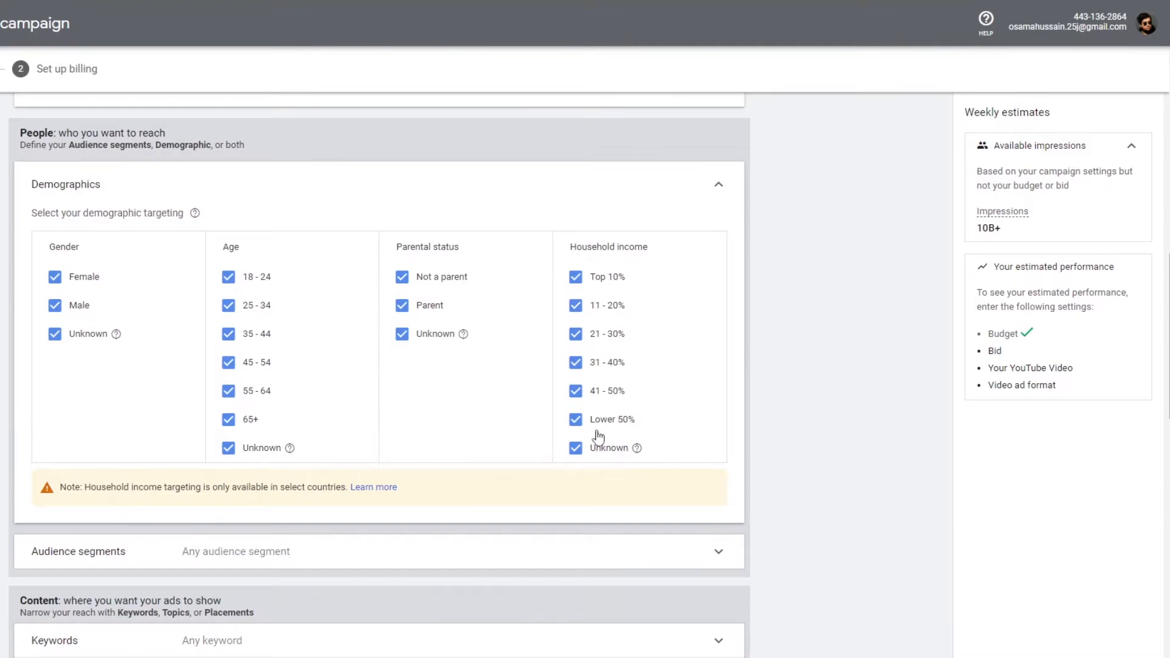
click(228, 280)
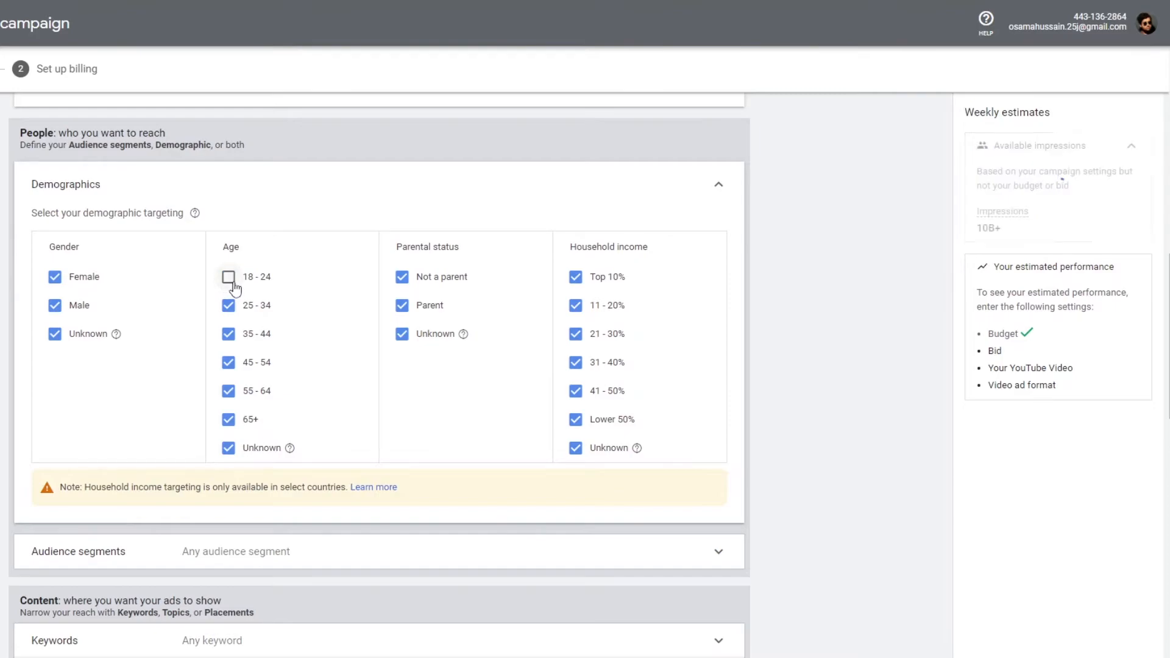
click(406, 284)
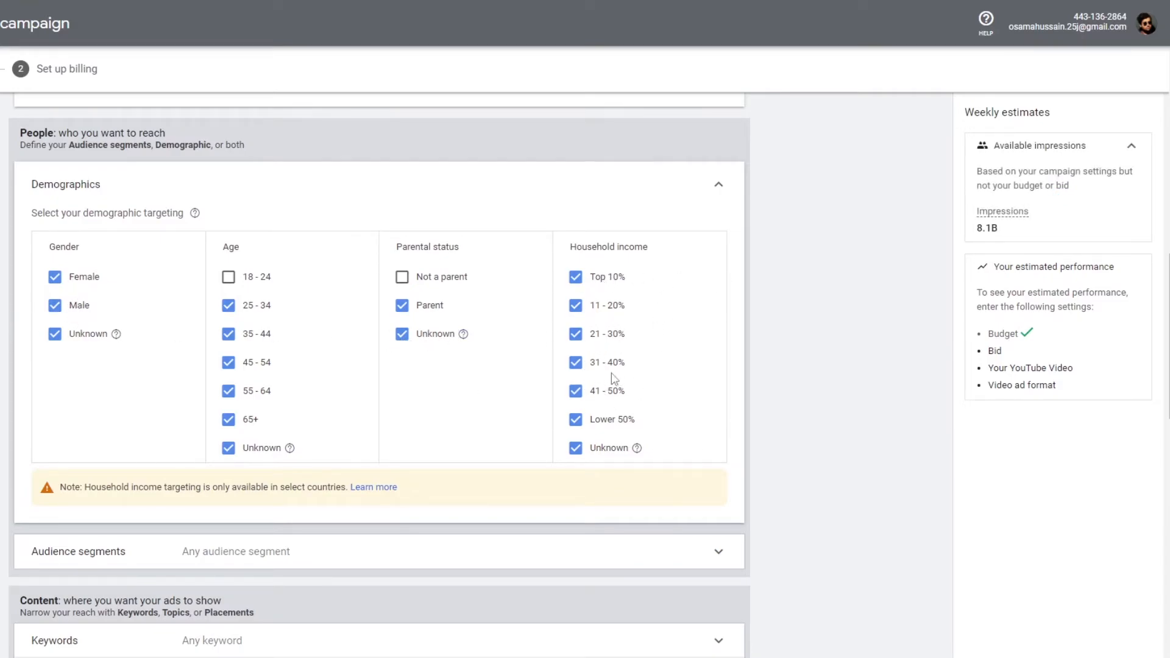
click(717, 190)
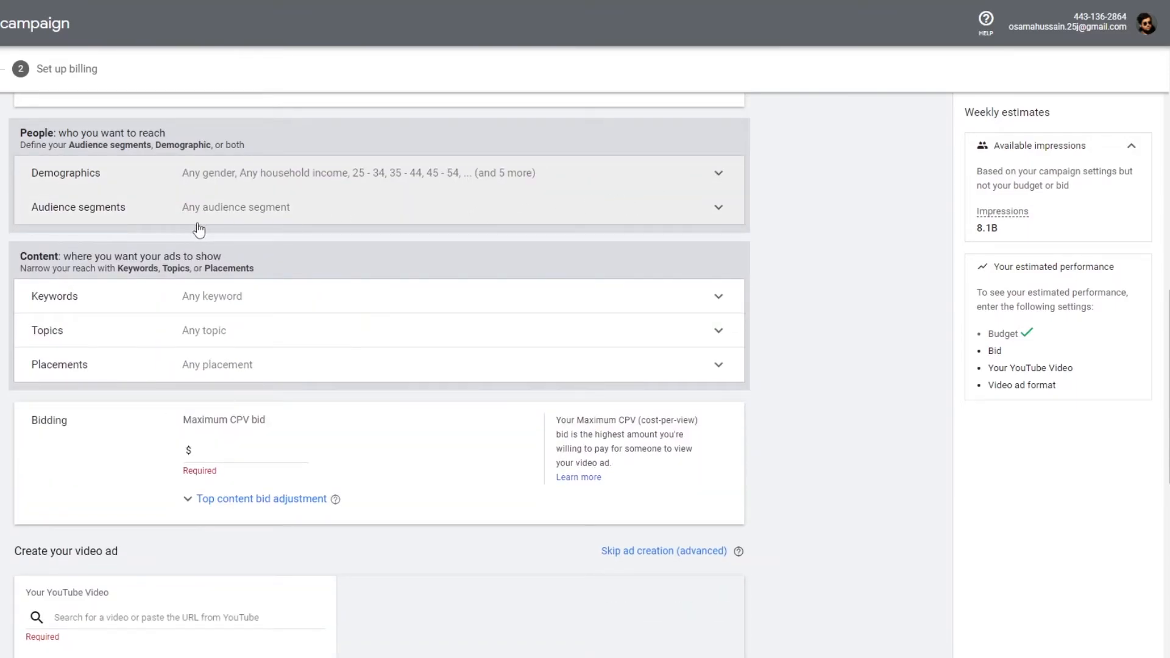
- Search audience segments for software, then clear the search and collapse the section without selecting any
click(724, 210)
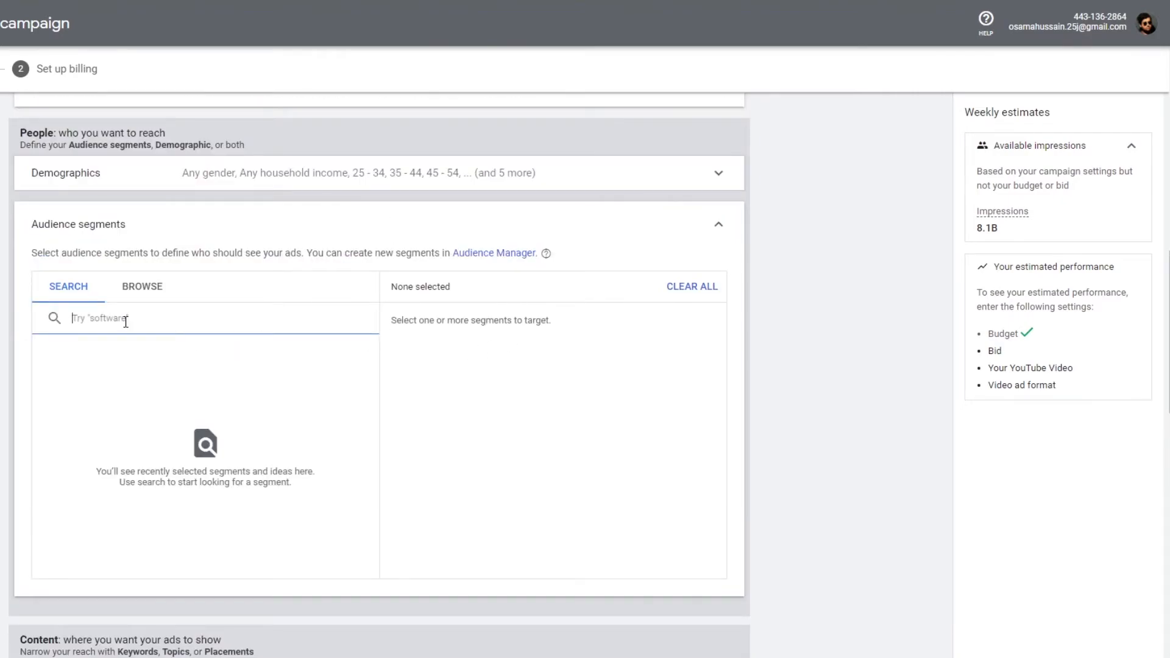
text(s)
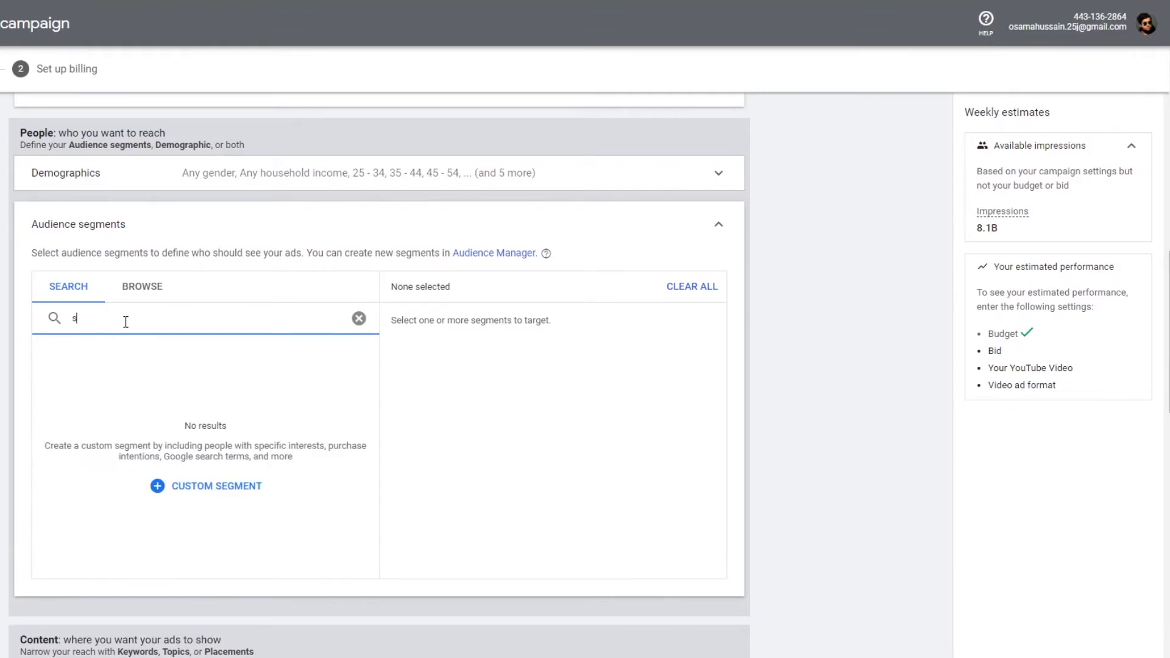
text(oftware)
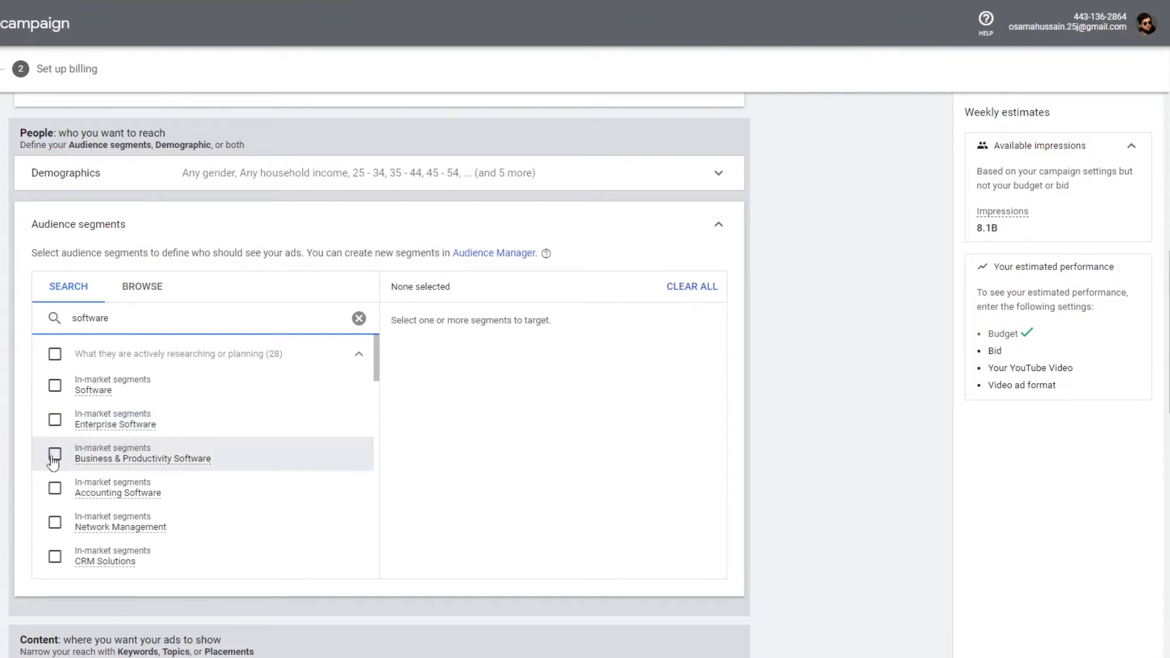
scroll(61, 486, down, 3)
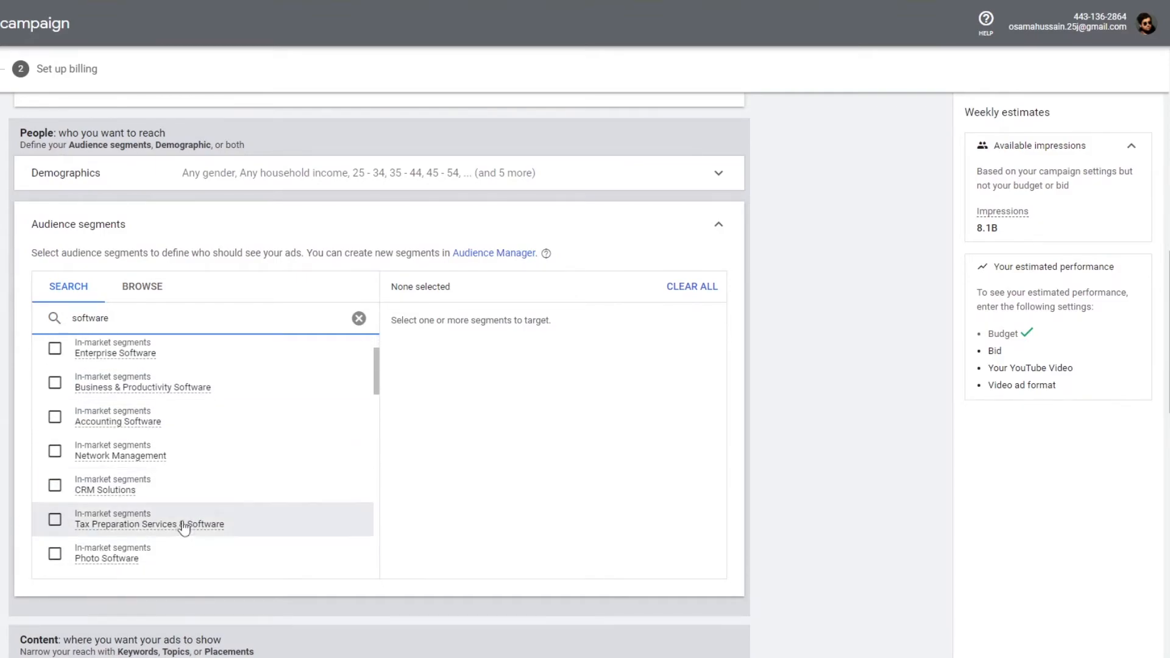
click(358, 319)
click(719, 224)
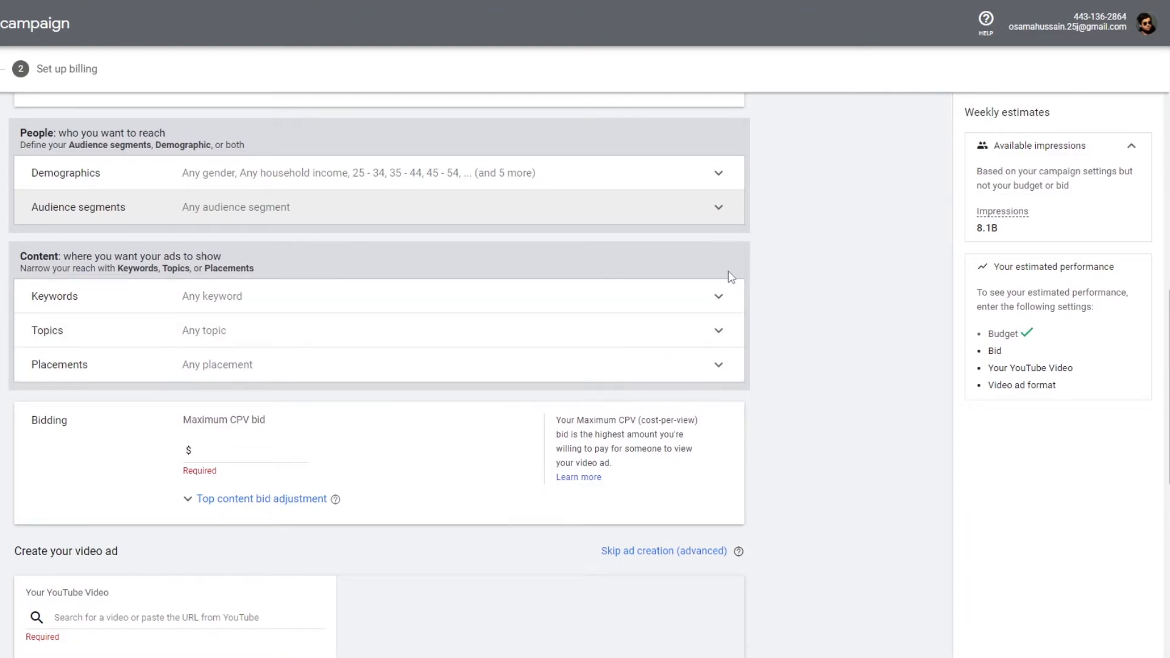
- Examine the keywords, topics and placements sections, leaving them without targeting
click(720, 296)
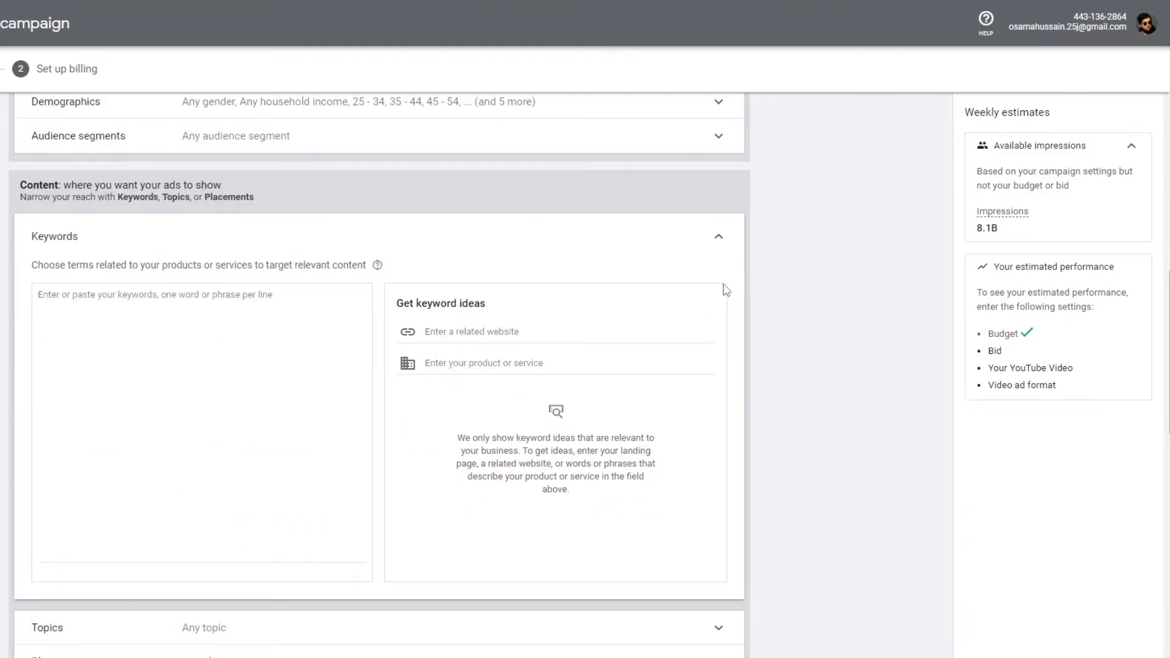
click(719, 239)
click(711, 267)
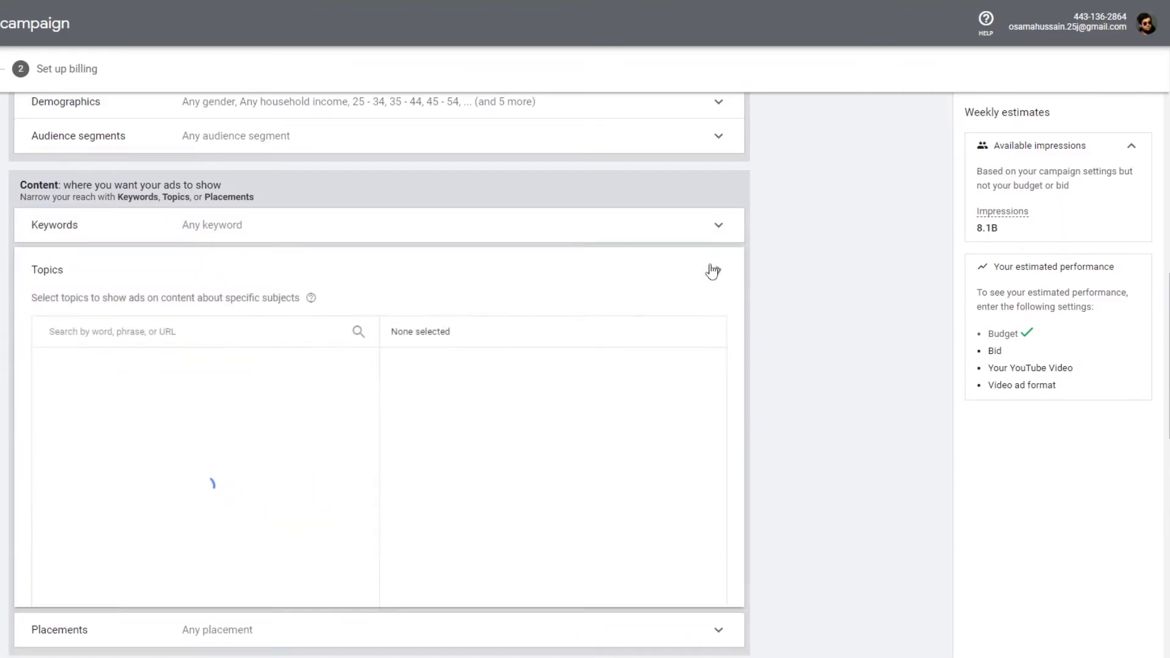
click(713, 272)
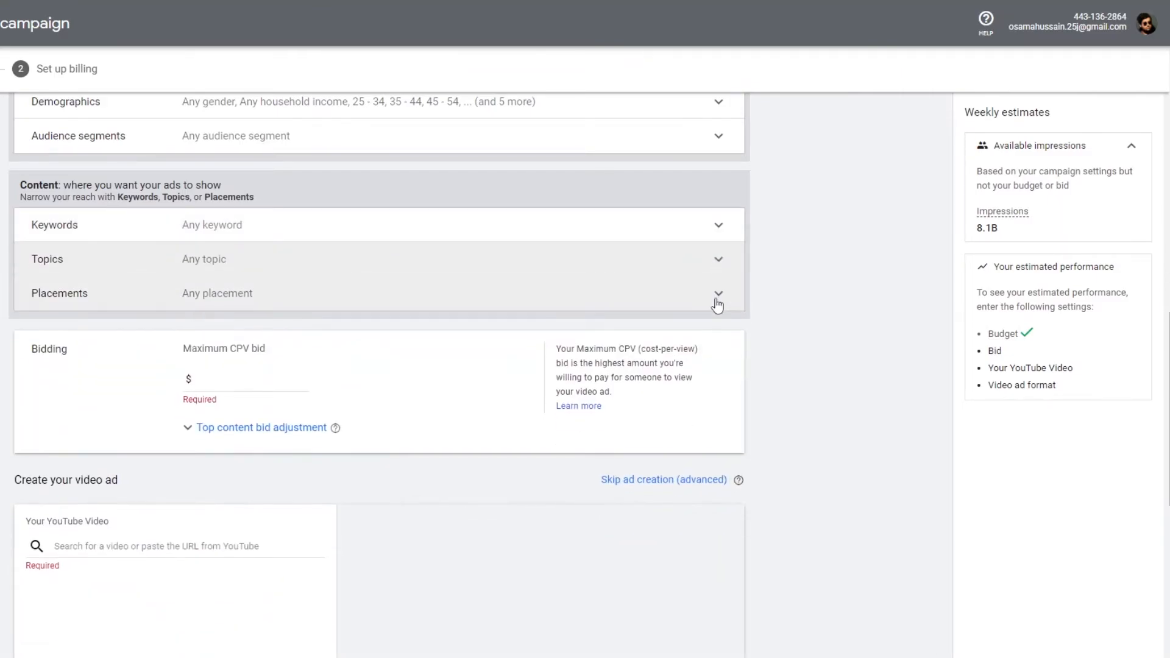
click(718, 299)
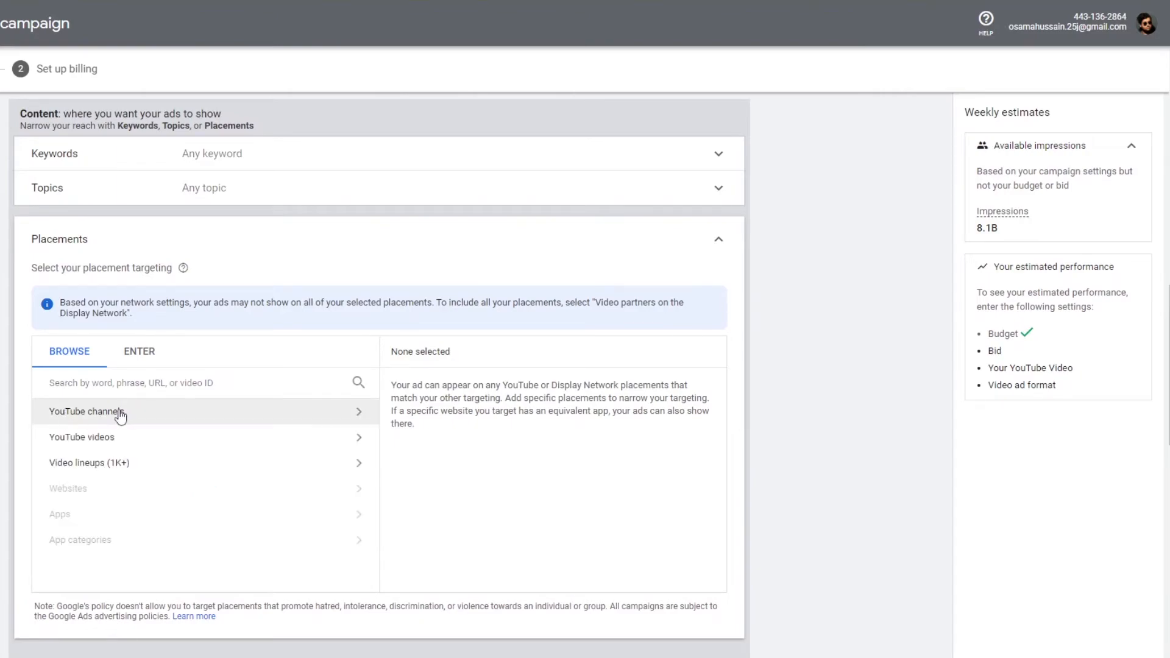
scroll(138, 471, down, 1)
scroll(137, 472, up, 1)
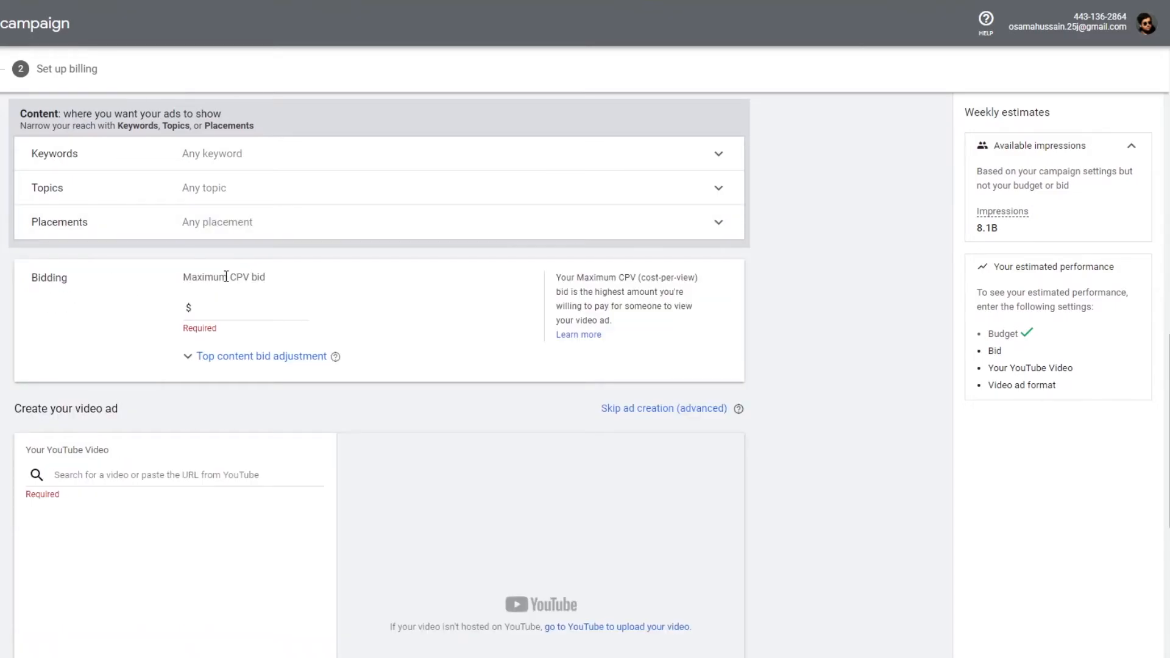
- Set the top content bid adjustment to 5% and the maximum CPV bid to $5
click(239, 308)
click(203, 361)
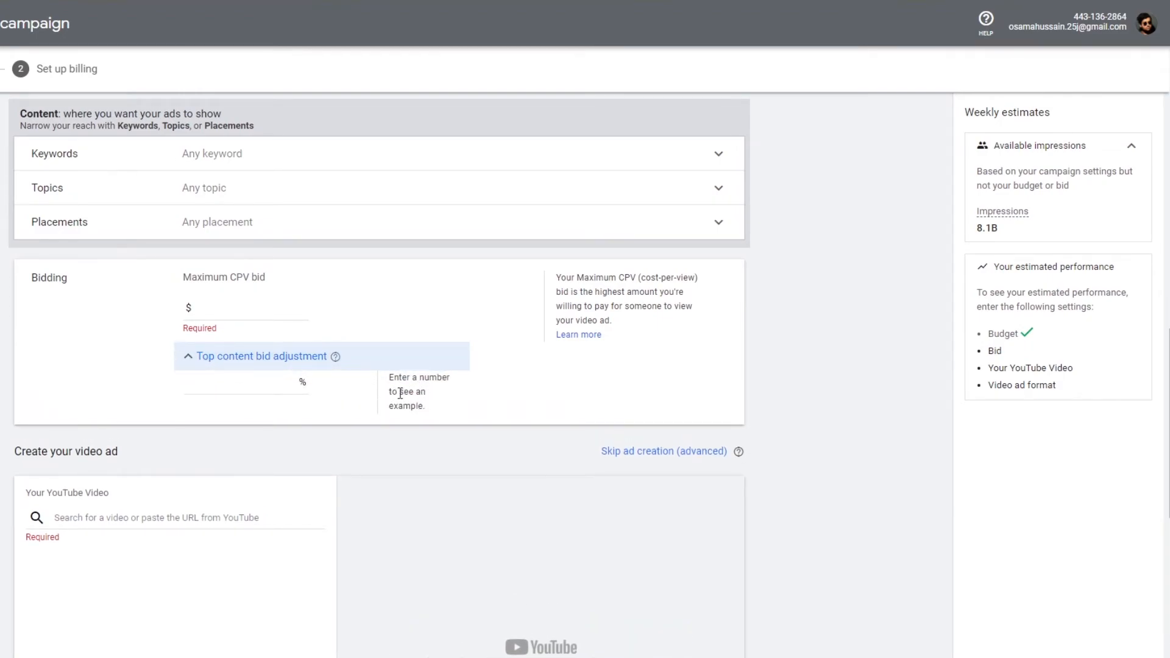
click(255, 380)
text(5)
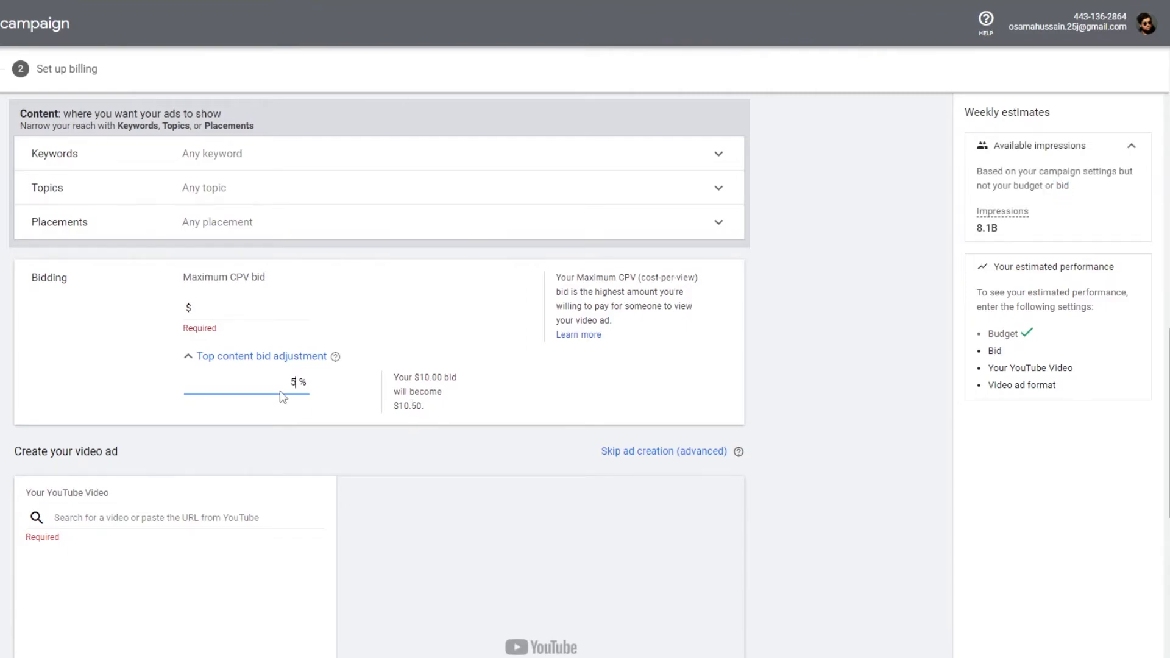
click(293, 358)
click(294, 311)
text(5)
scroll(181, 260, down, 4)
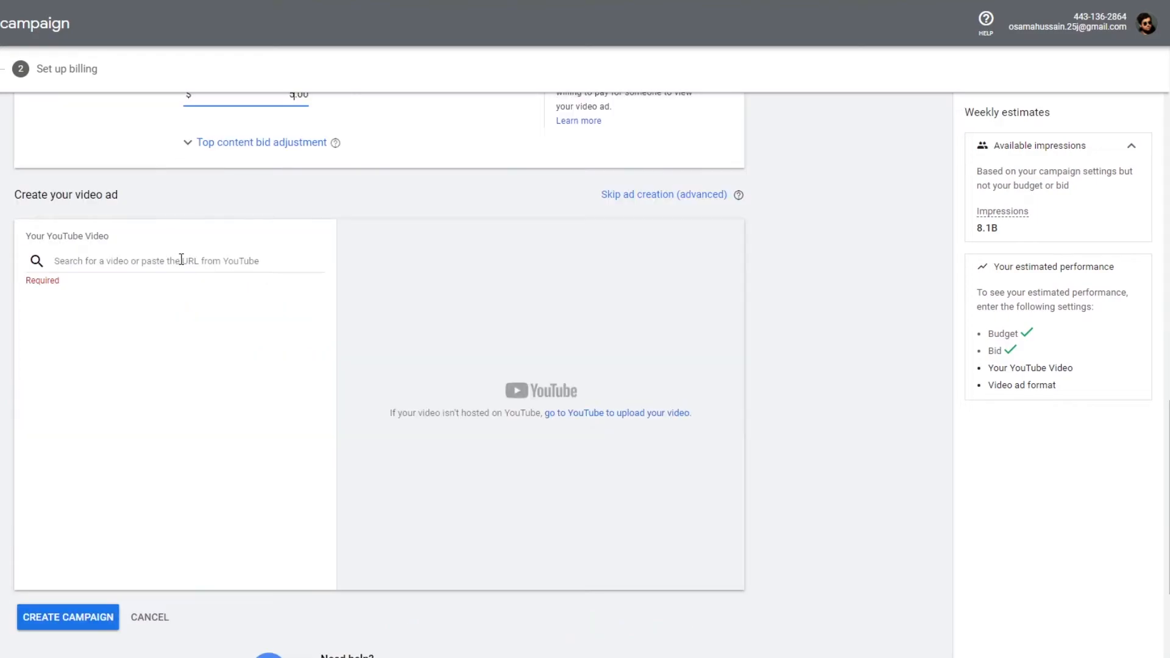
- Switch to YouTube Studio and upload the How To Watch Avatar On Netflix_1.mp4 video from Local Disk (D:)
click(168, 265)
scroll(261, 486, up, 1)
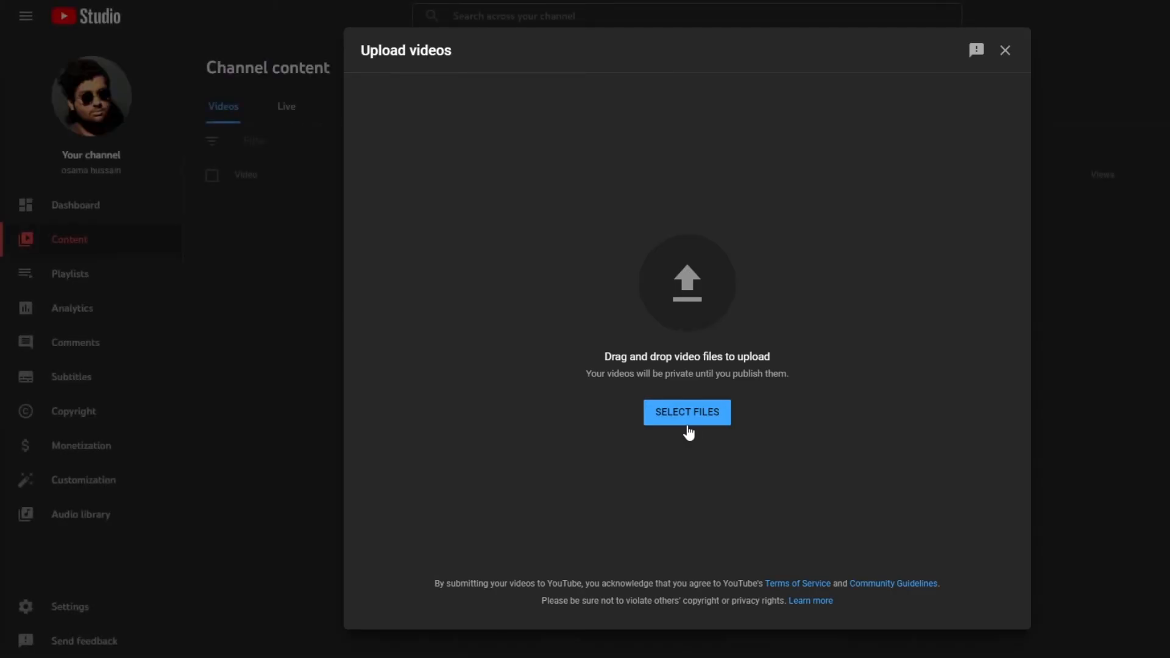
click(703, 423)
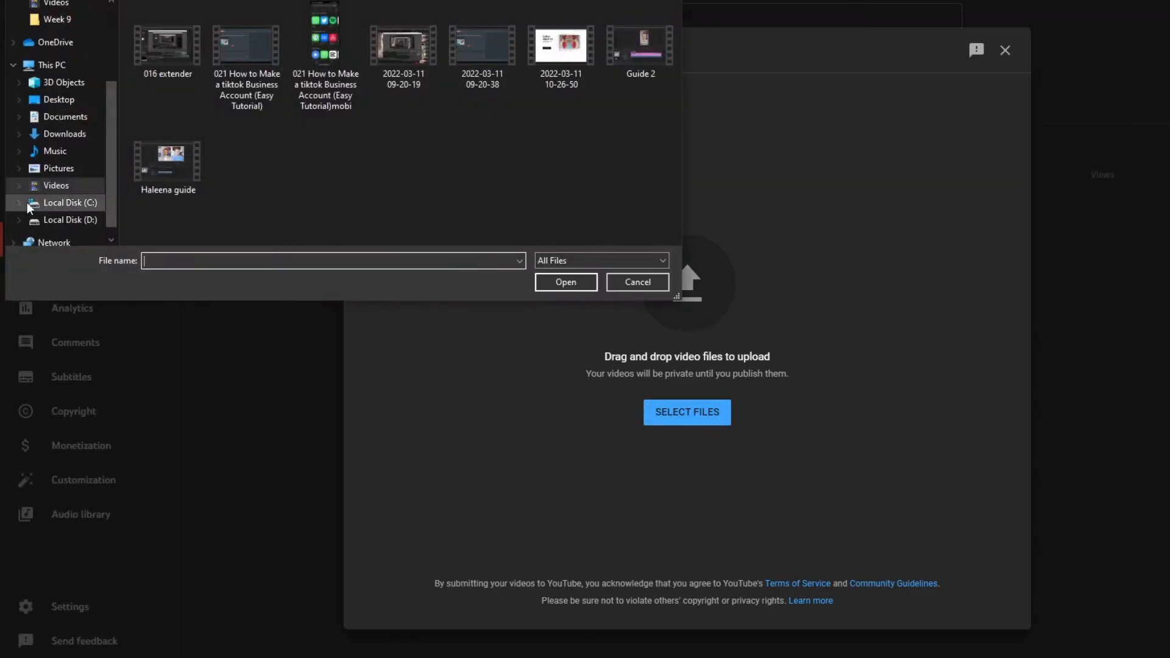
click(80, 204)
scroll(162, 167, down, 1)
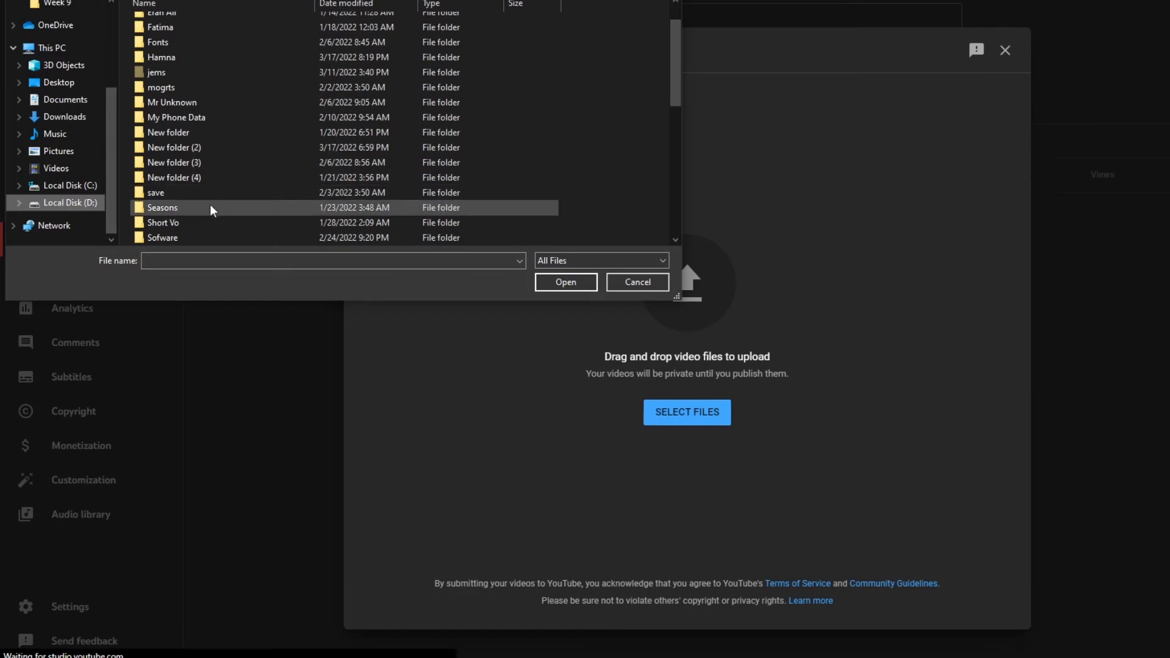
scroll(208, 204, down, 1)
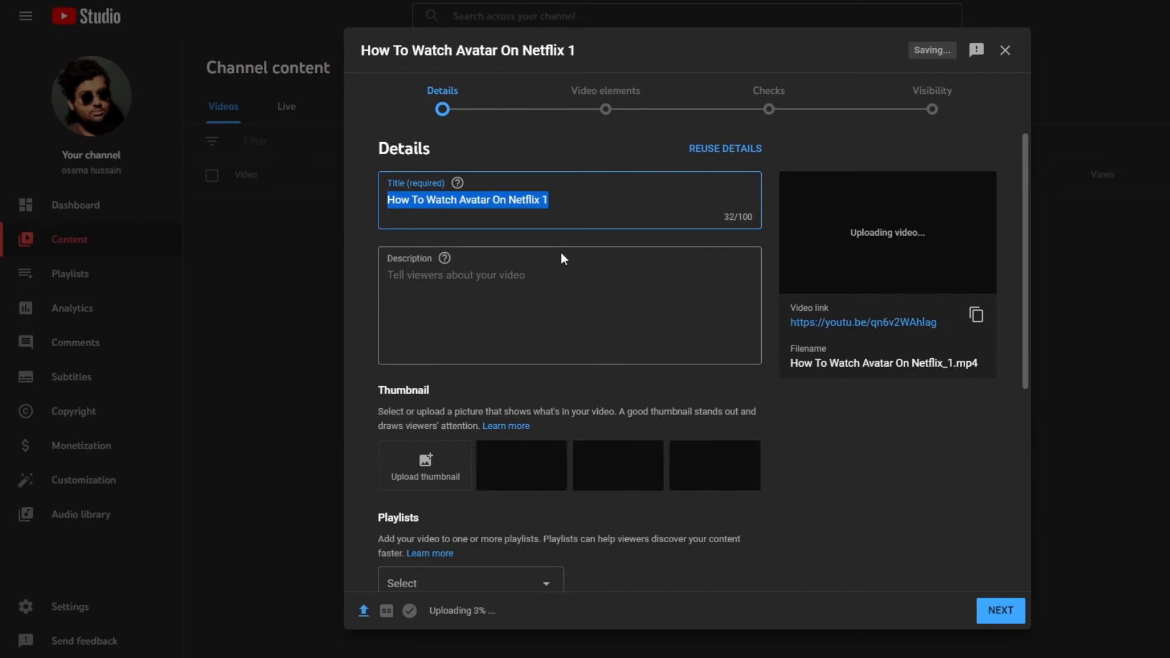
- Review the uploaded video's details, playlists and audience settings
scroll(563, 259, down, 4)
click(546, 368)
click(721, 394)
scroll(617, 451, down, 3)
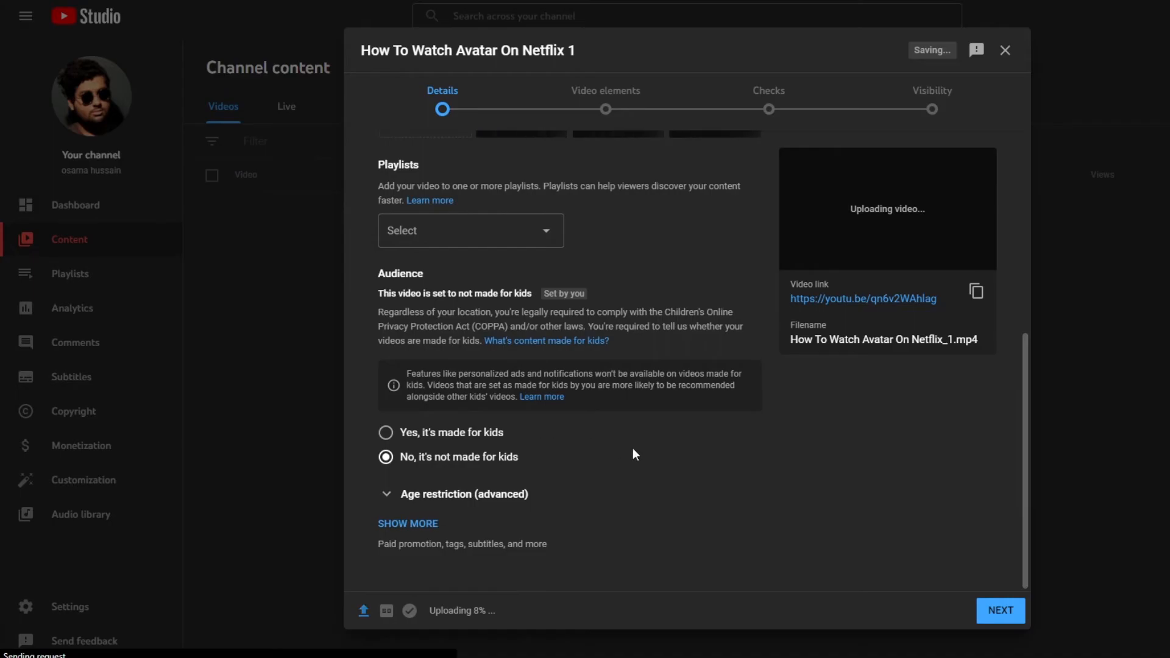
scroll(717, 473, up, 6)
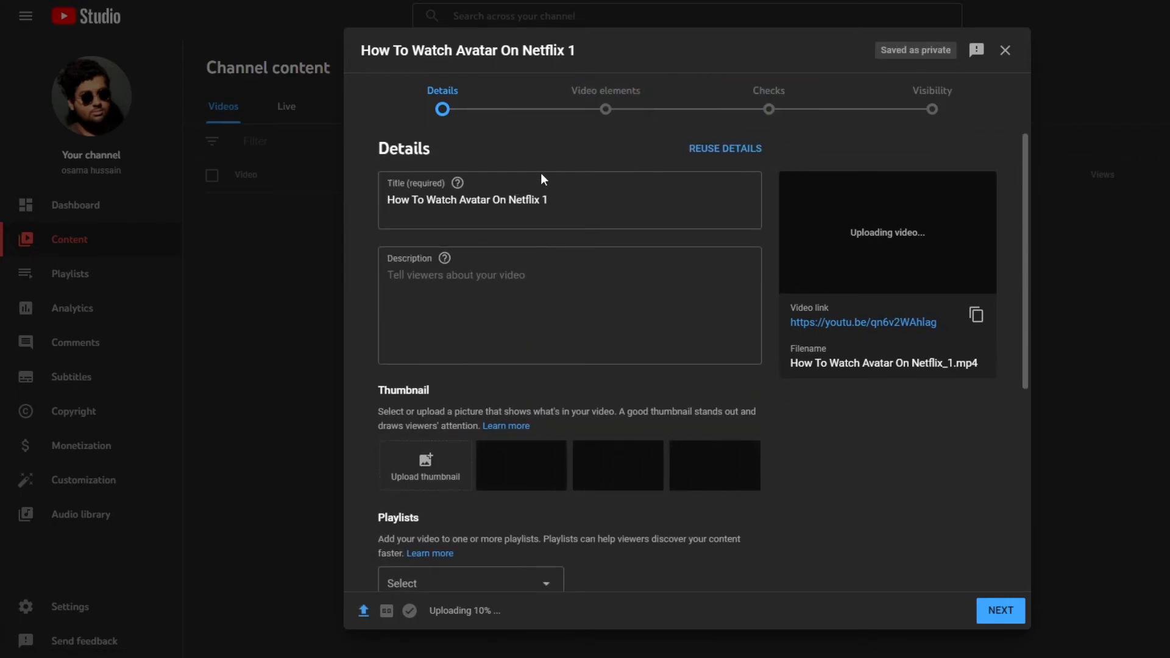
scroll(536, 341, down, 1)
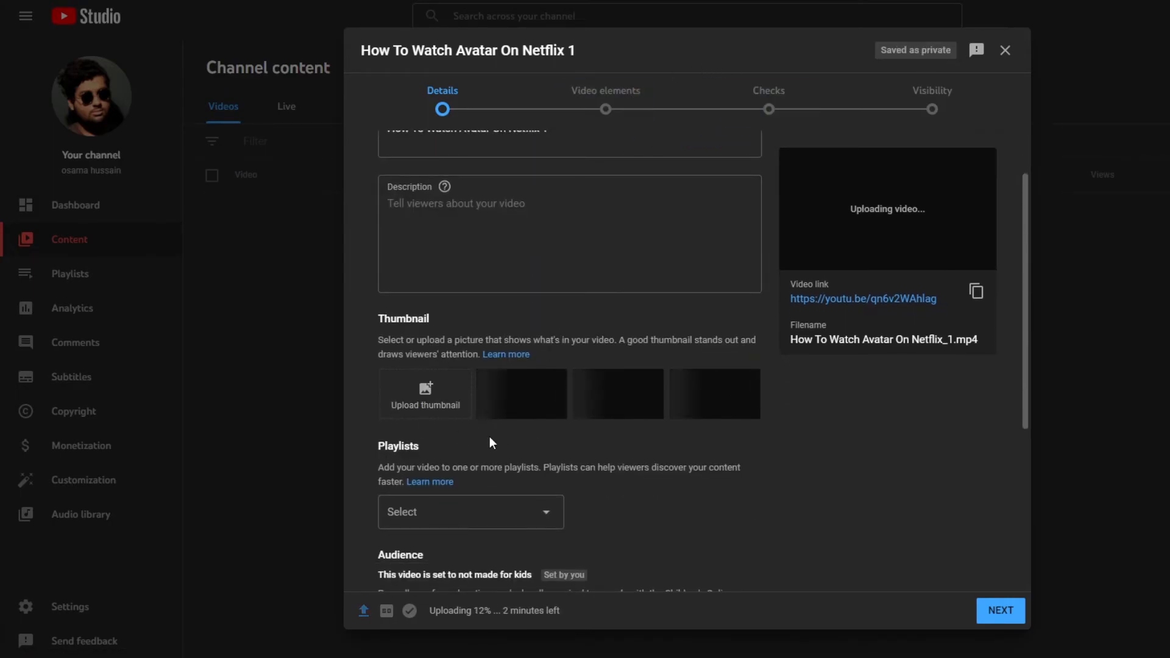
scroll(489, 437, down, 3)
click(499, 297)
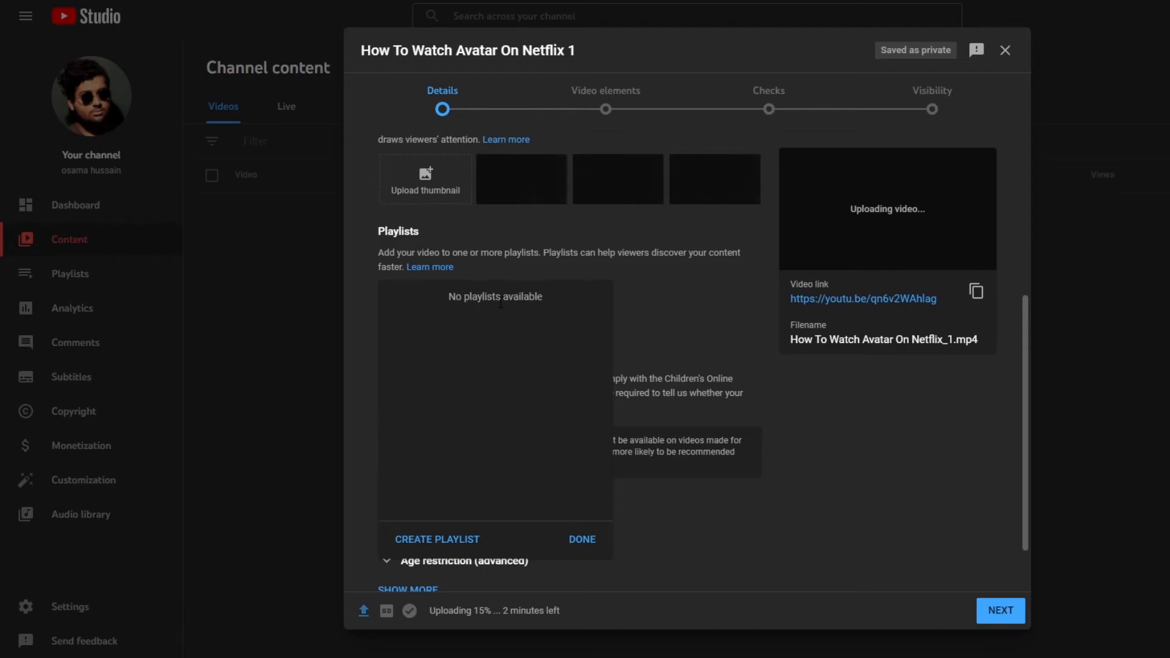
click(609, 540)
scroll(605, 470, down, 1)
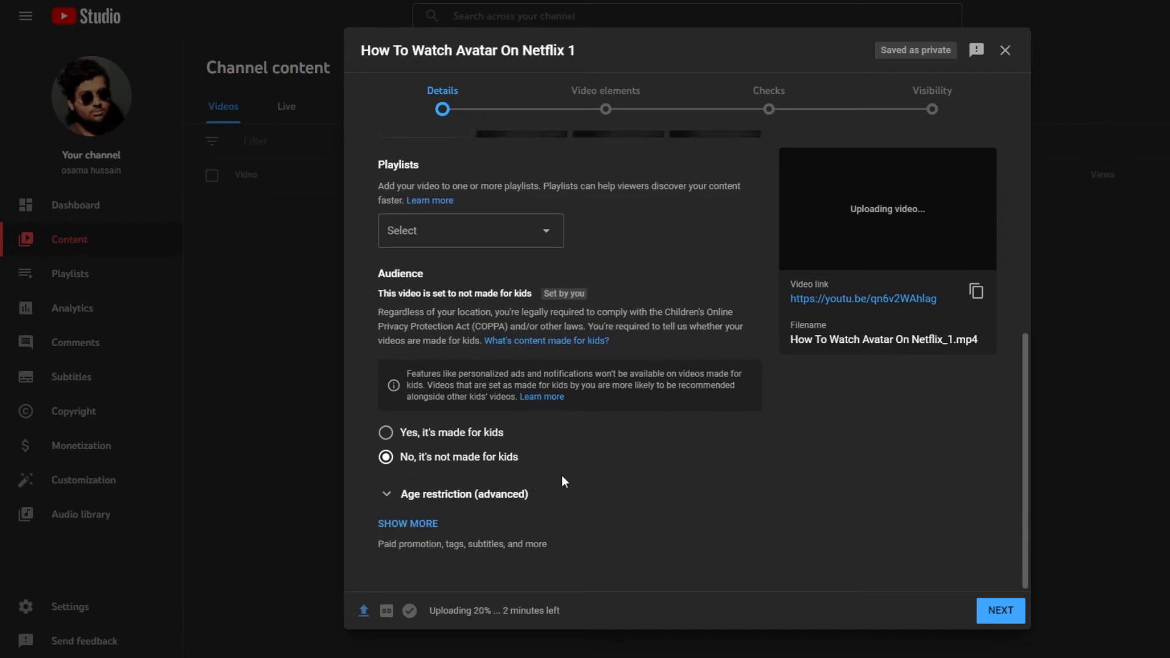
scroll(707, 518, up, 2)
scroll(707, 524, down, 2)
scroll(707, 529, up, 4)
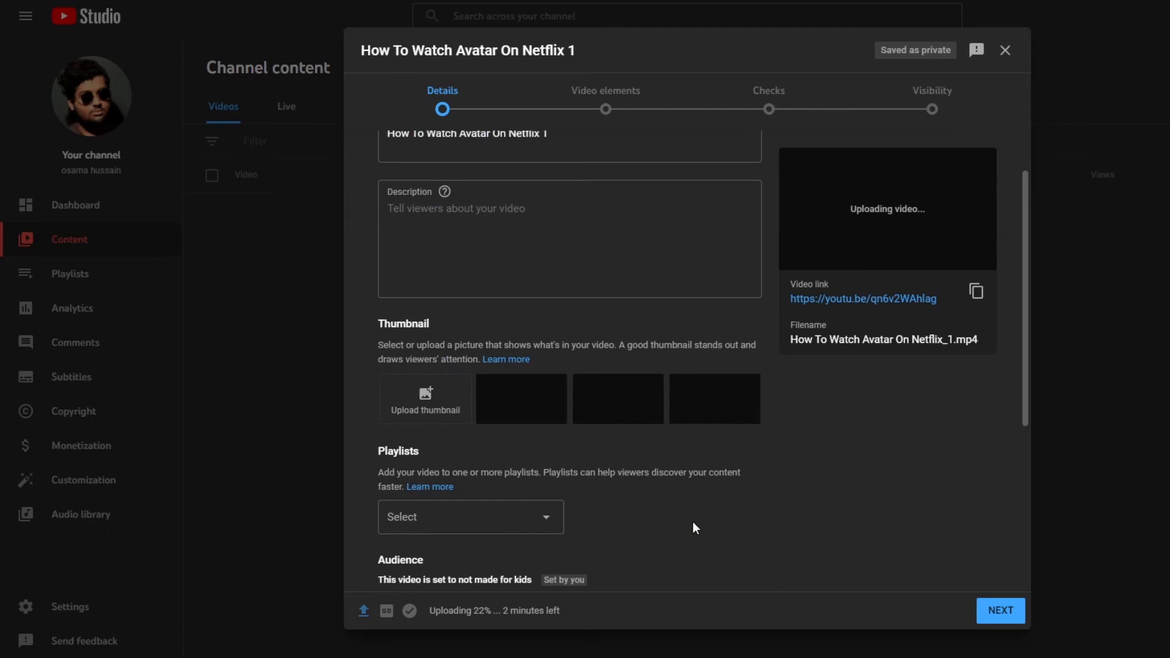
scroll(705, 495, up, 1)
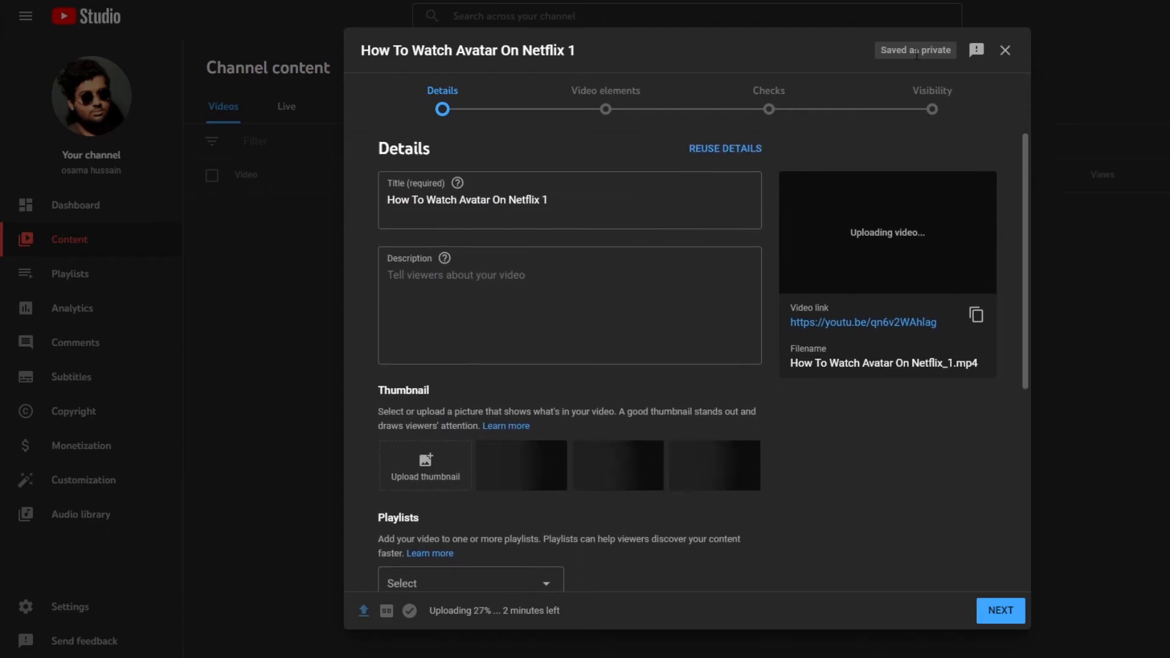
- Try pasting the uploaded video's copied link into the ad's YouTube video search field, then clear it
triple_click(897, 54)
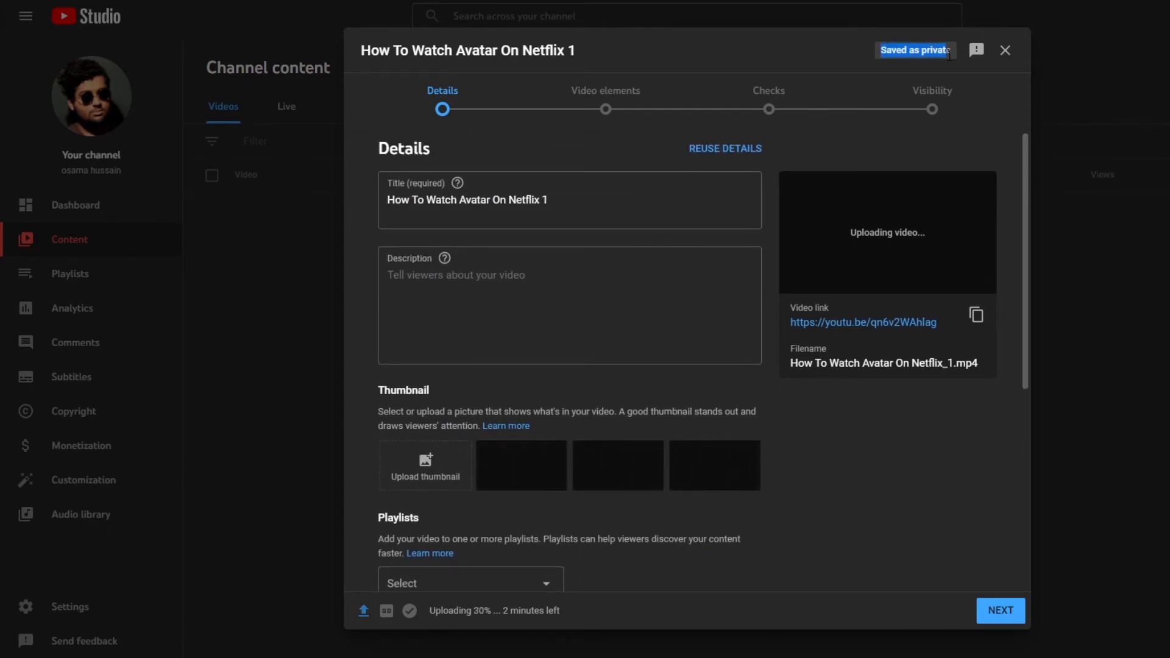
click(802, 56)
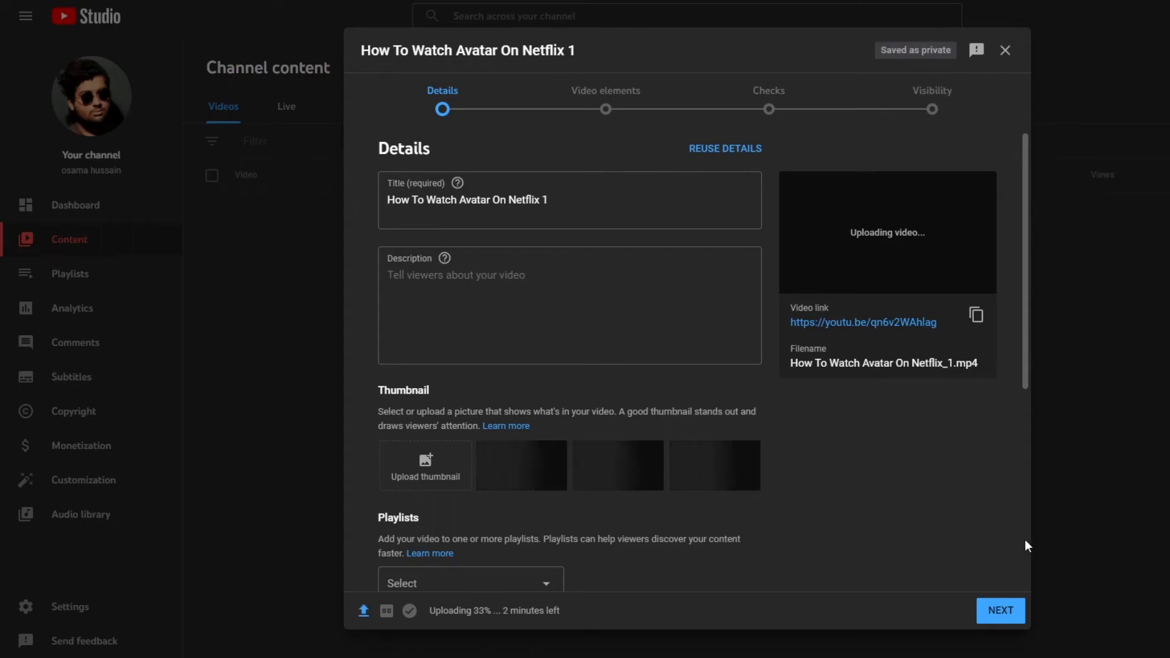
click(975, 314)
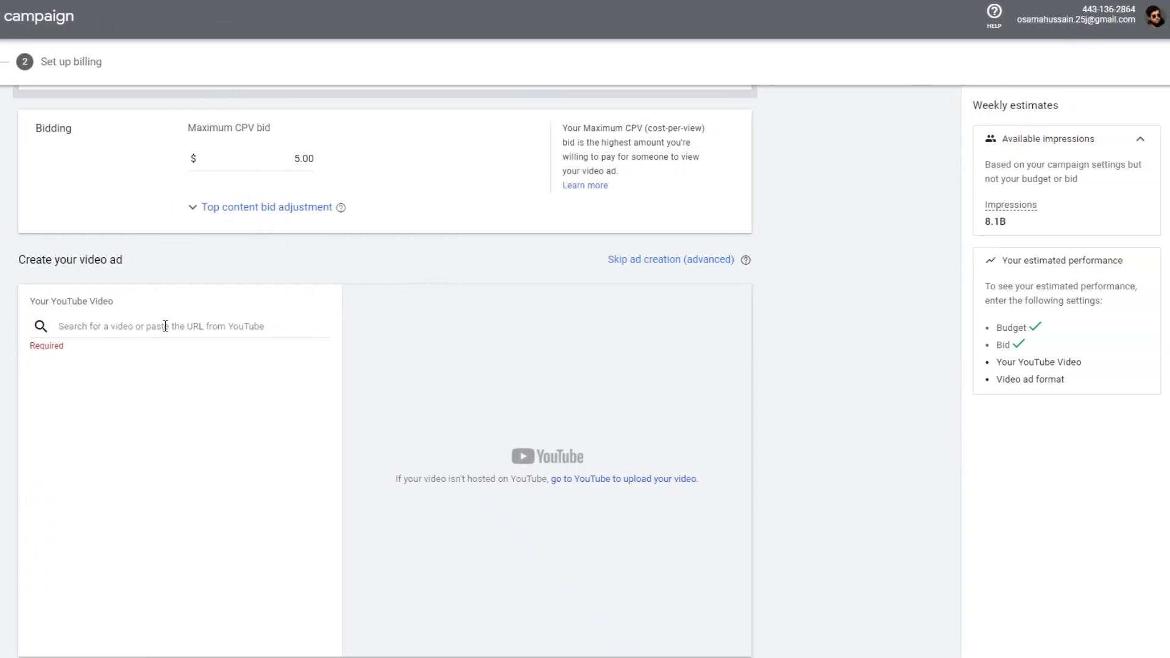
right_click(167, 334)
click(224, 434)
scroll(224, 430, down, 3)
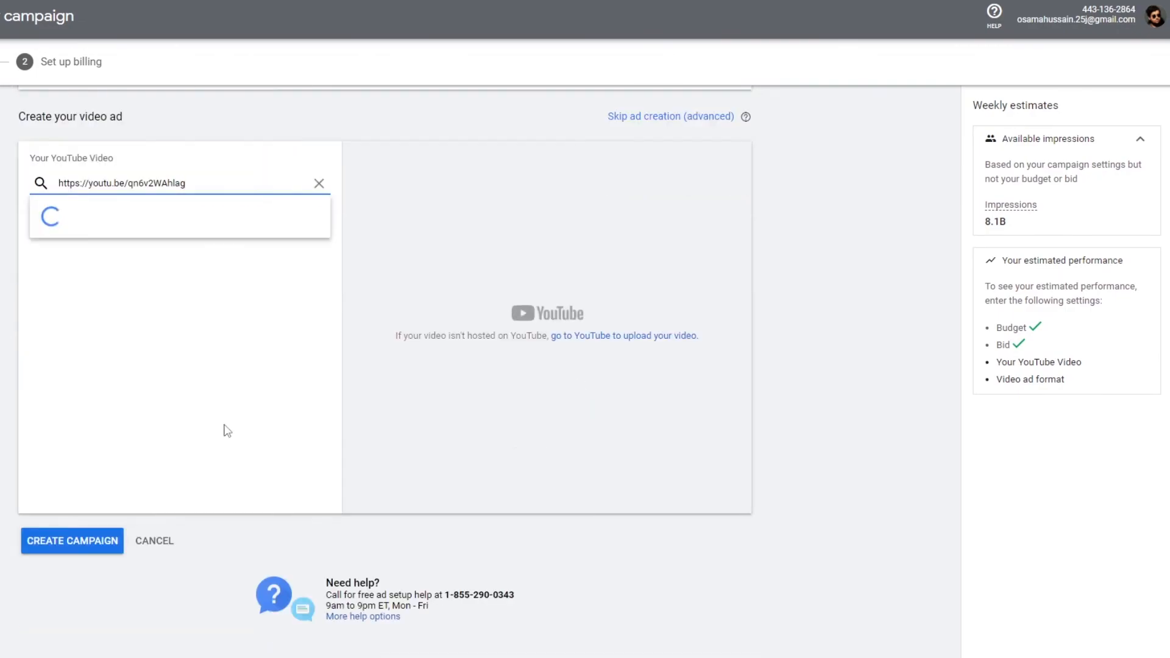
click(319, 183)
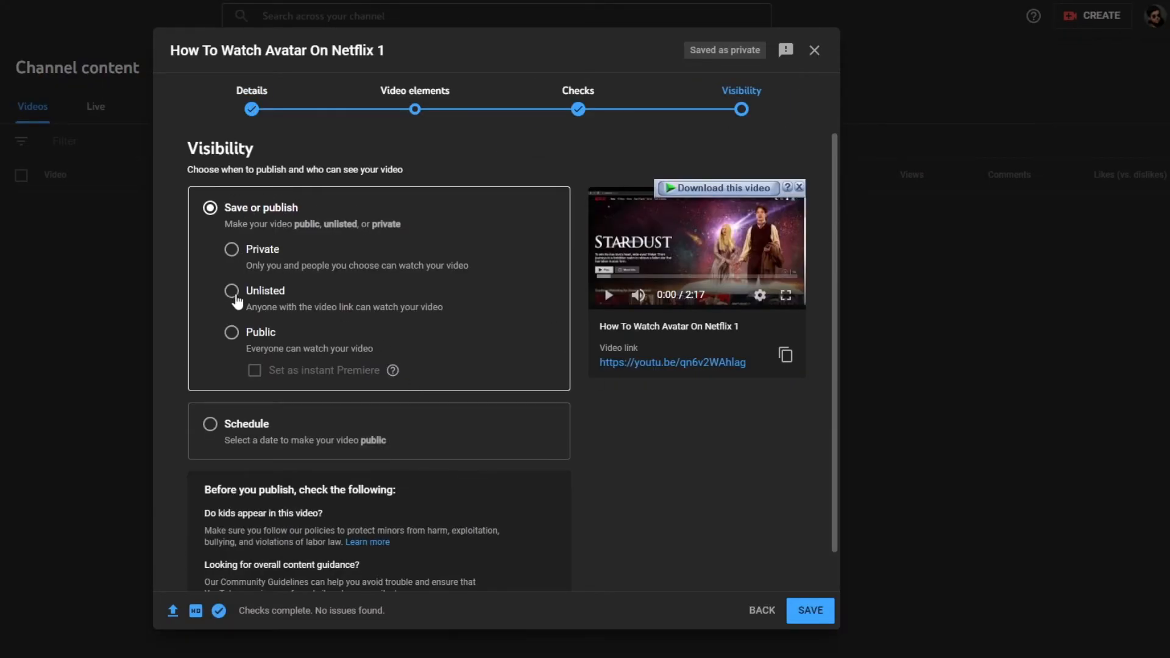
- Publish the uploaded video as Unlisted and copy its video link
click(232, 292)
click(812, 616)
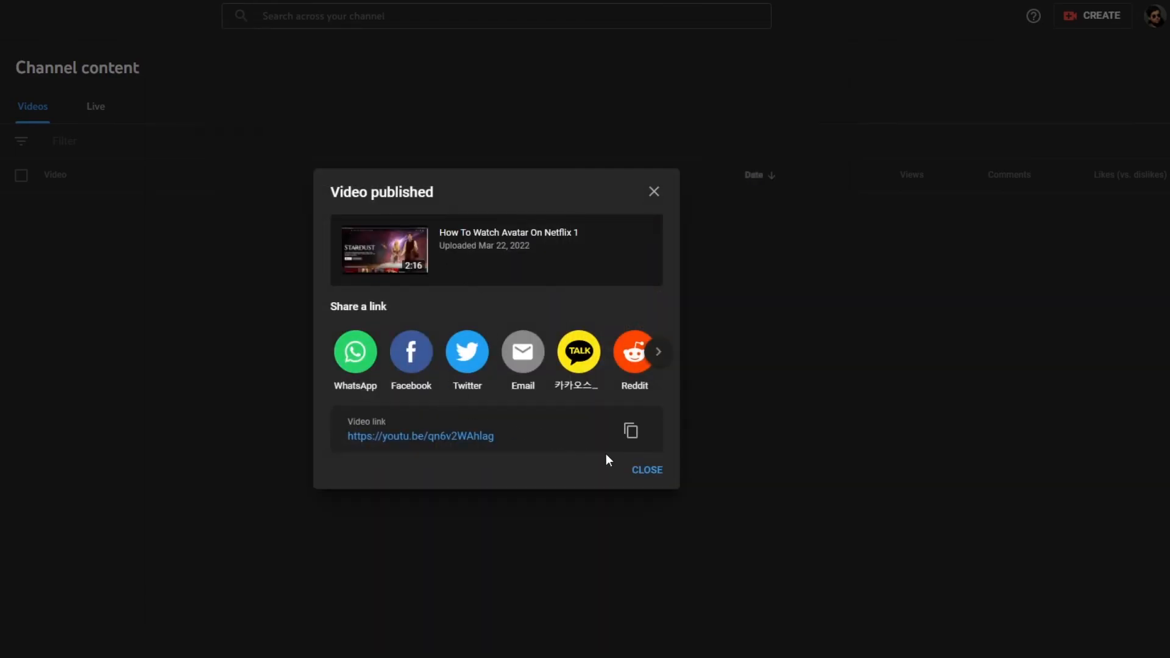
click(630, 432)
click(656, 469)
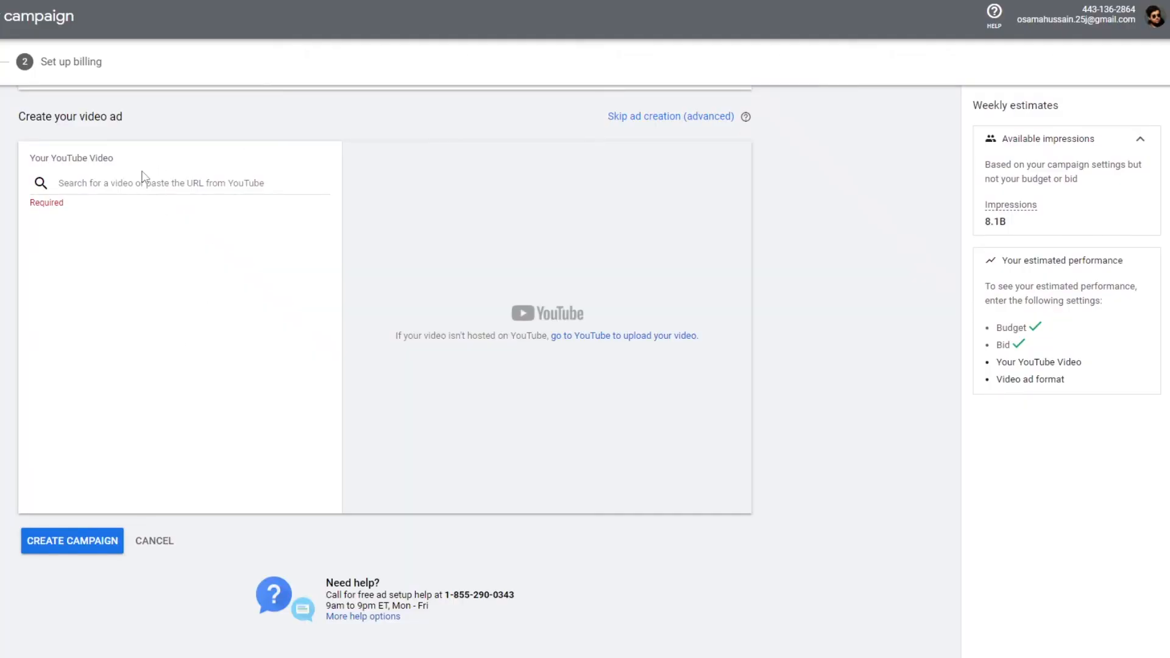
- Try pasting the copied short video link into the ad's YouTube video search field
click(139, 181)
right_click(139, 183)
click(197, 296)
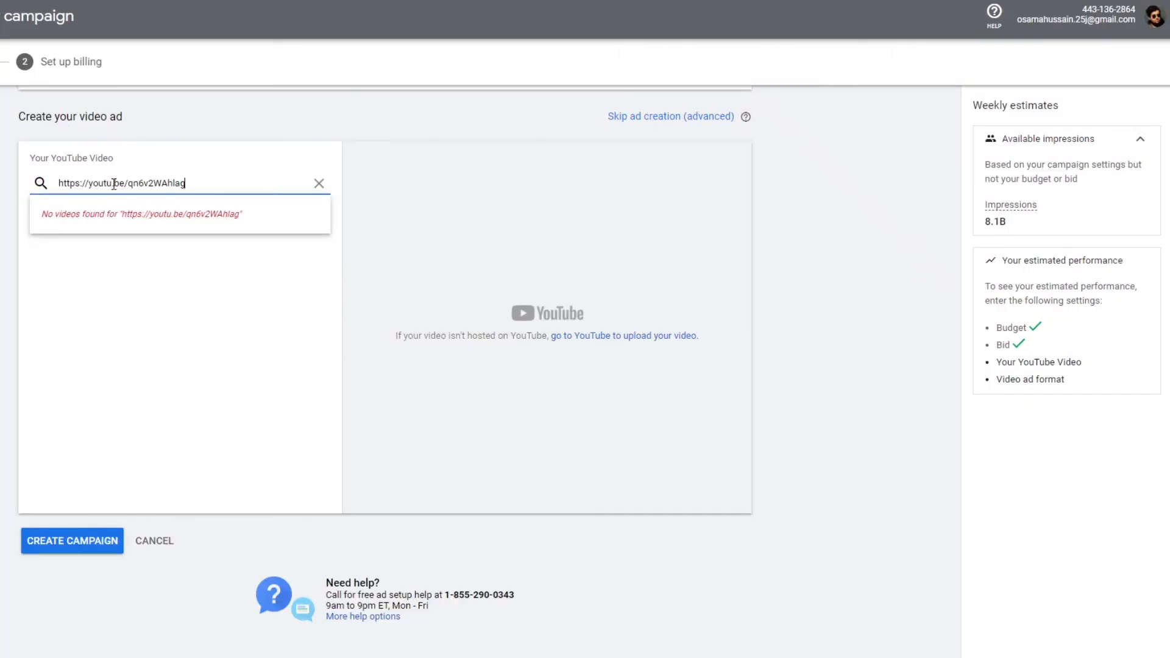
click(85, 544)
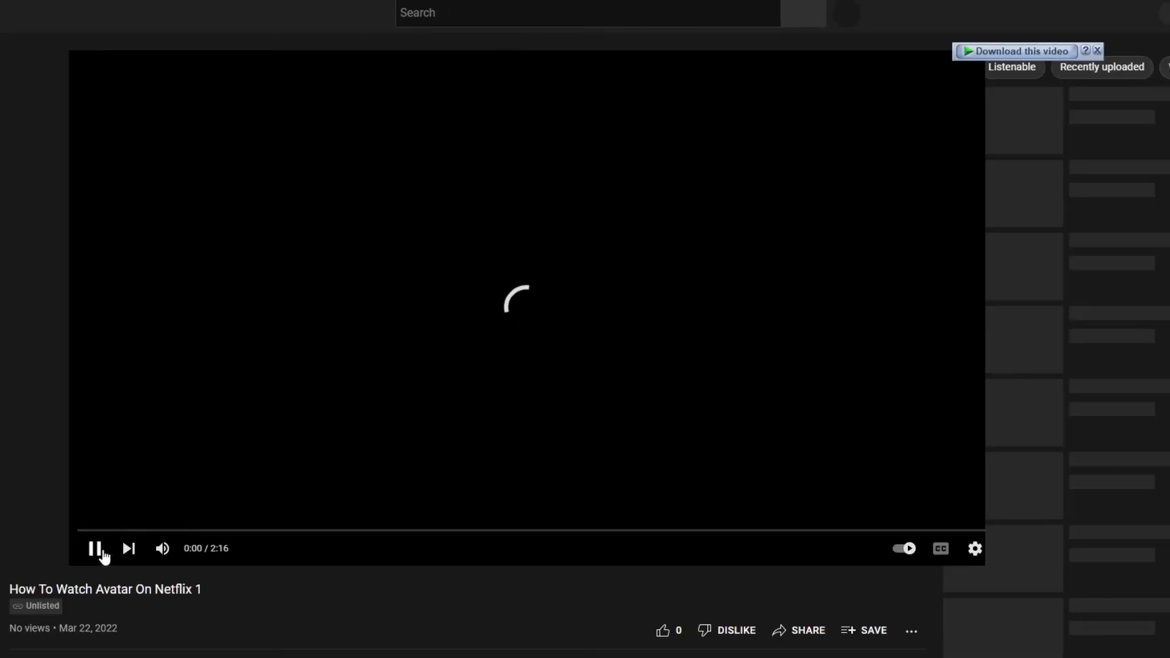
- Paste the video's link into the search field to select How To Watch Avatar On Netflix 1 as the ad video
right_click(207, 175)
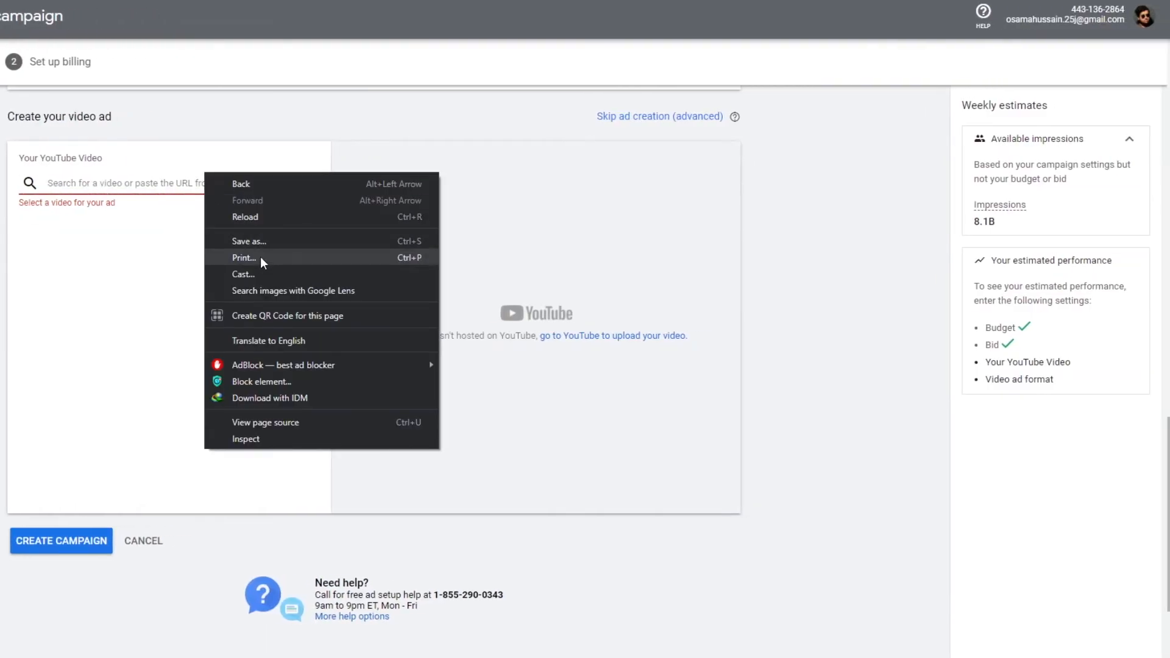
click(172, 194)
right_click(170, 189)
click(220, 297)
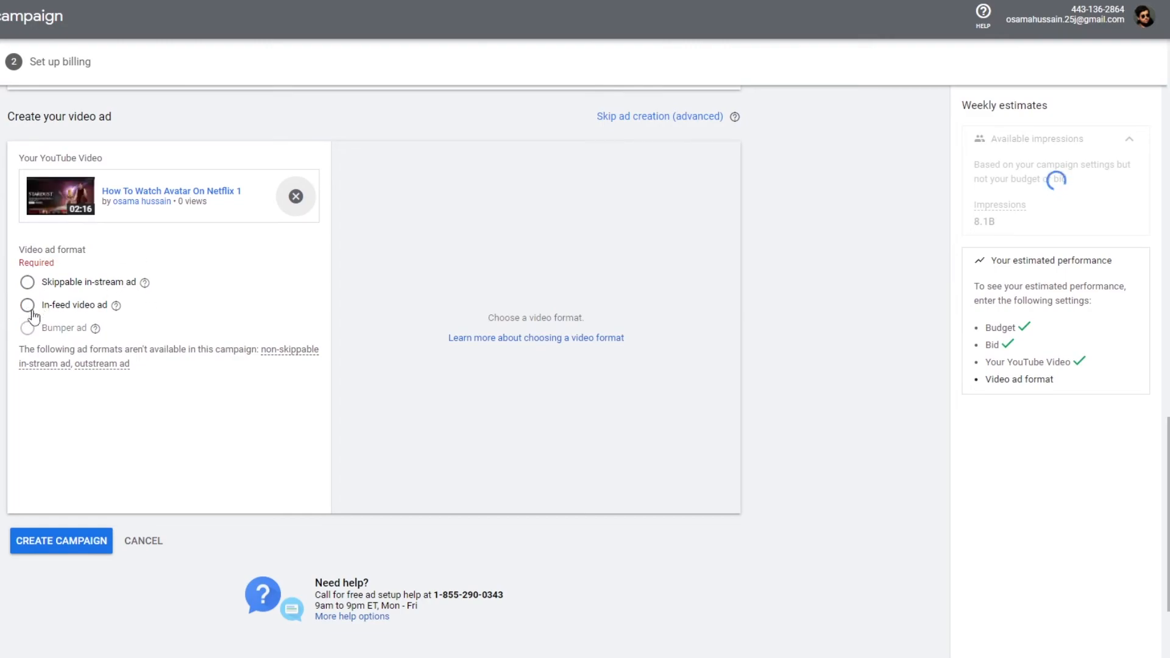
- Choose the Skippable in-stream ad format and view its desktop and TV previews
click(28, 282)
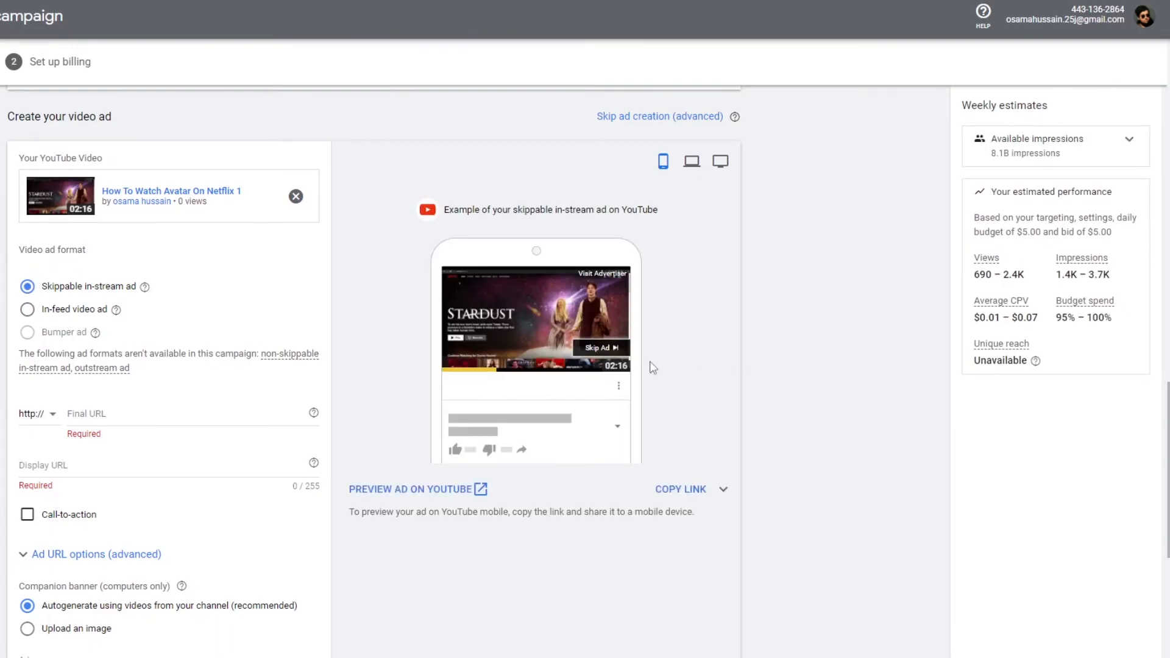
click(692, 161)
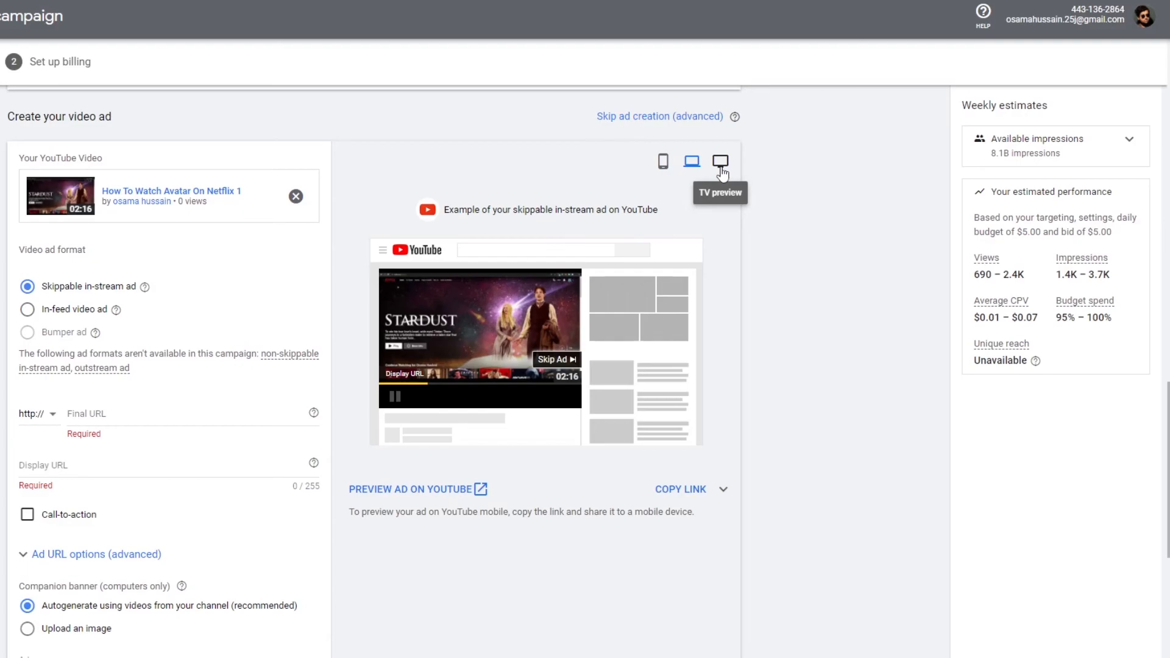
click(720, 165)
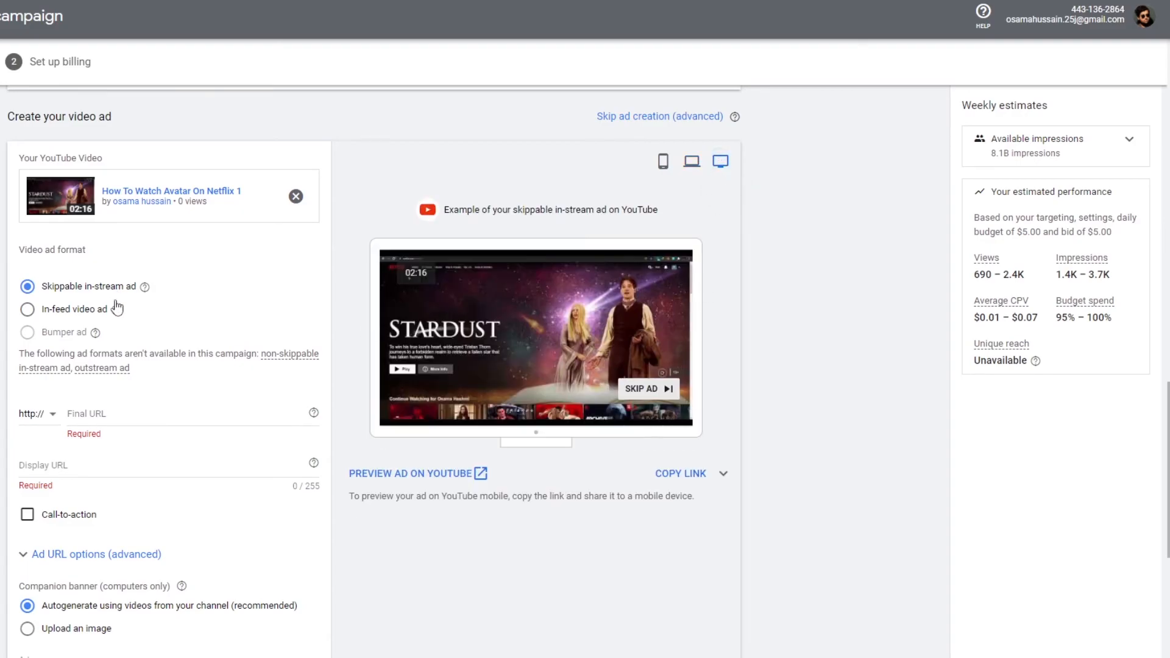
- Try the In-feed video ad format with the fourth thumbnail, then return to Skippable in-stream ad
click(28, 310)
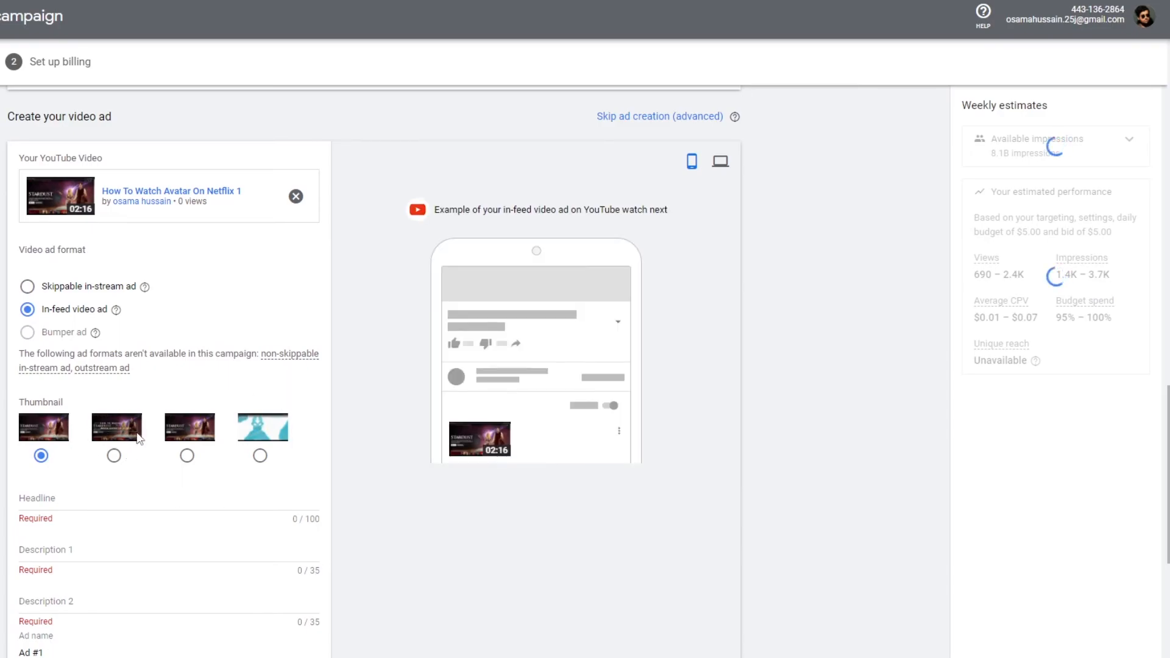
click(261, 458)
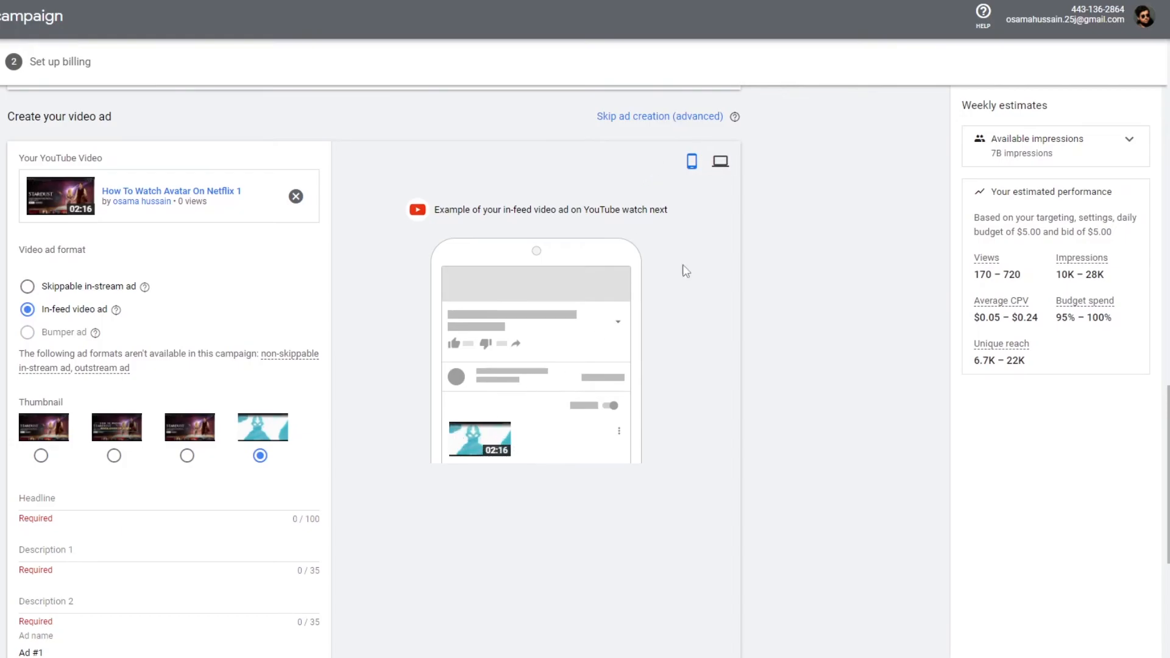
click(720, 161)
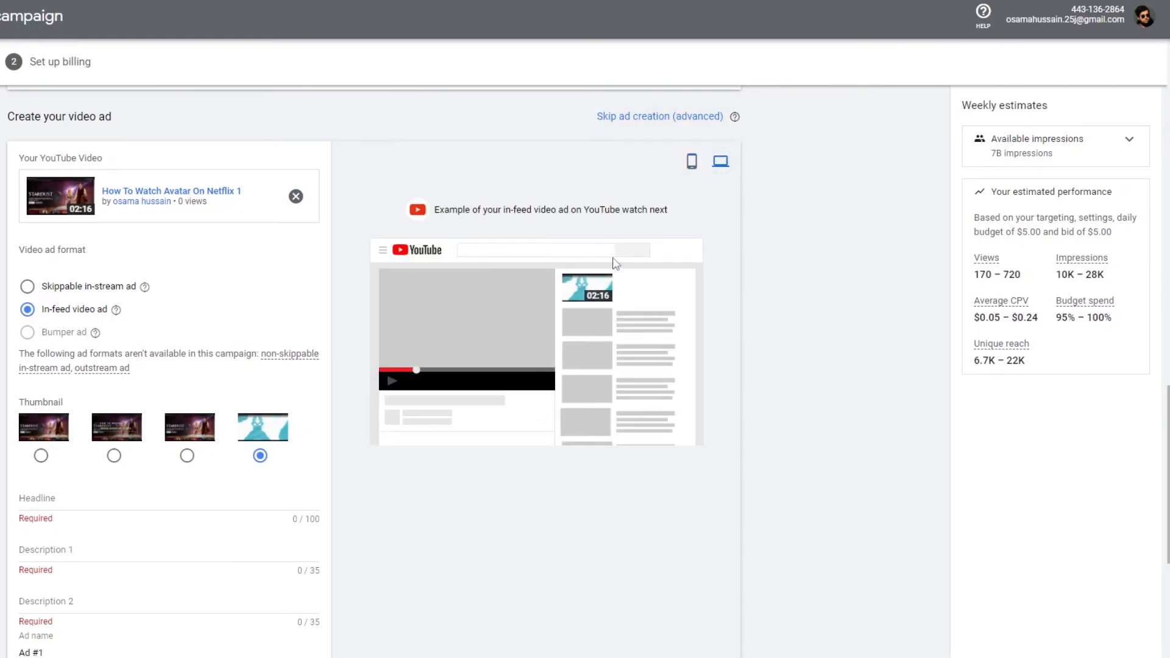
scroll(86, 315, down, 1)
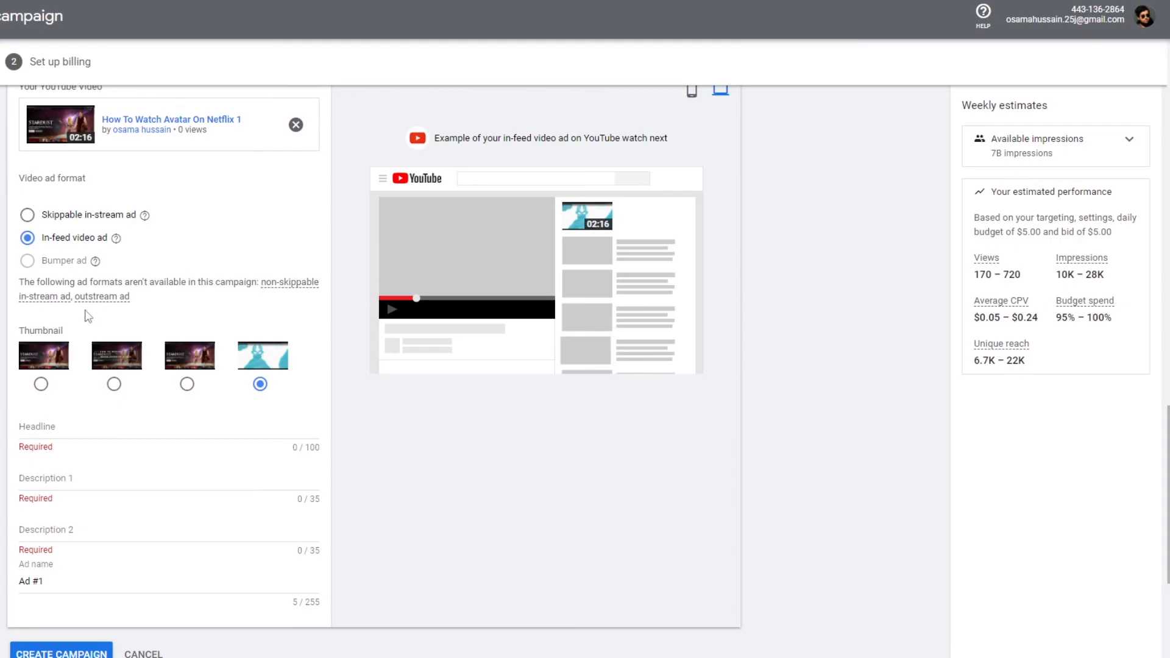
click(27, 215)
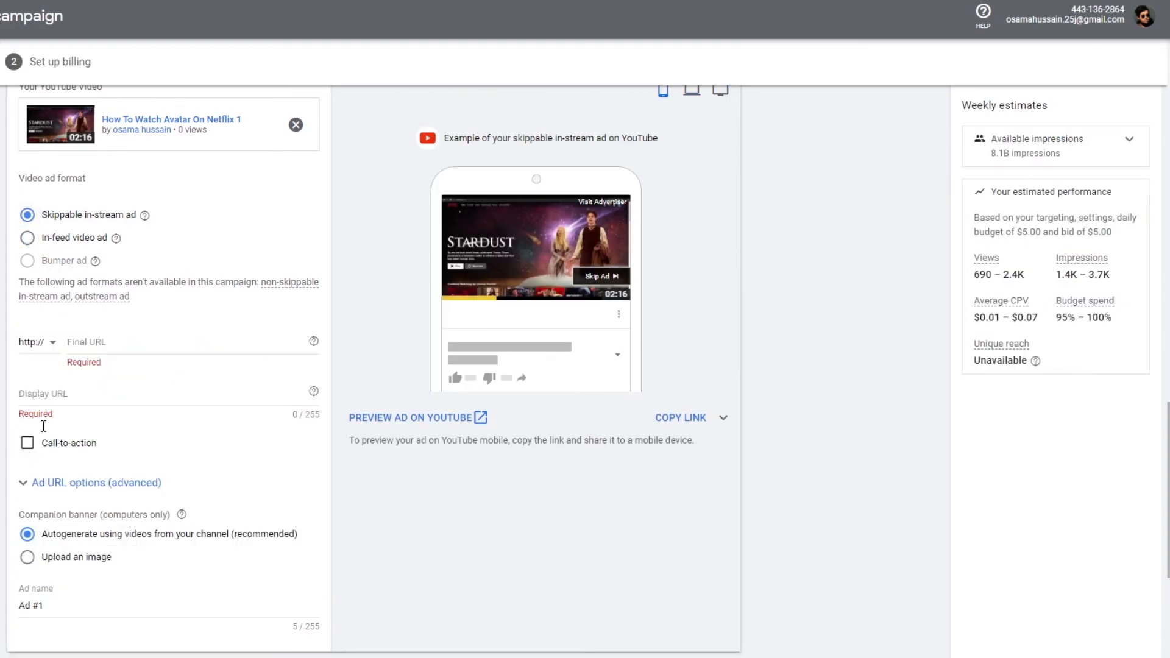
- Examine the Final URL, Display URL, call-to-action and companion banner options of the ad
click(84, 346)
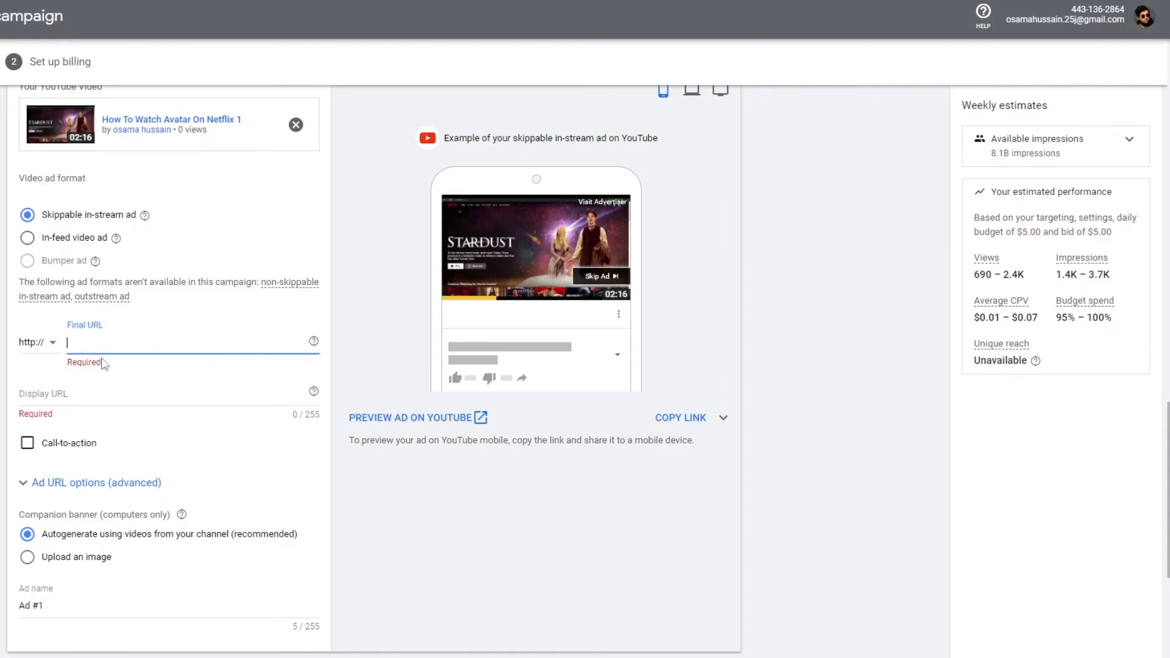
click(87, 398)
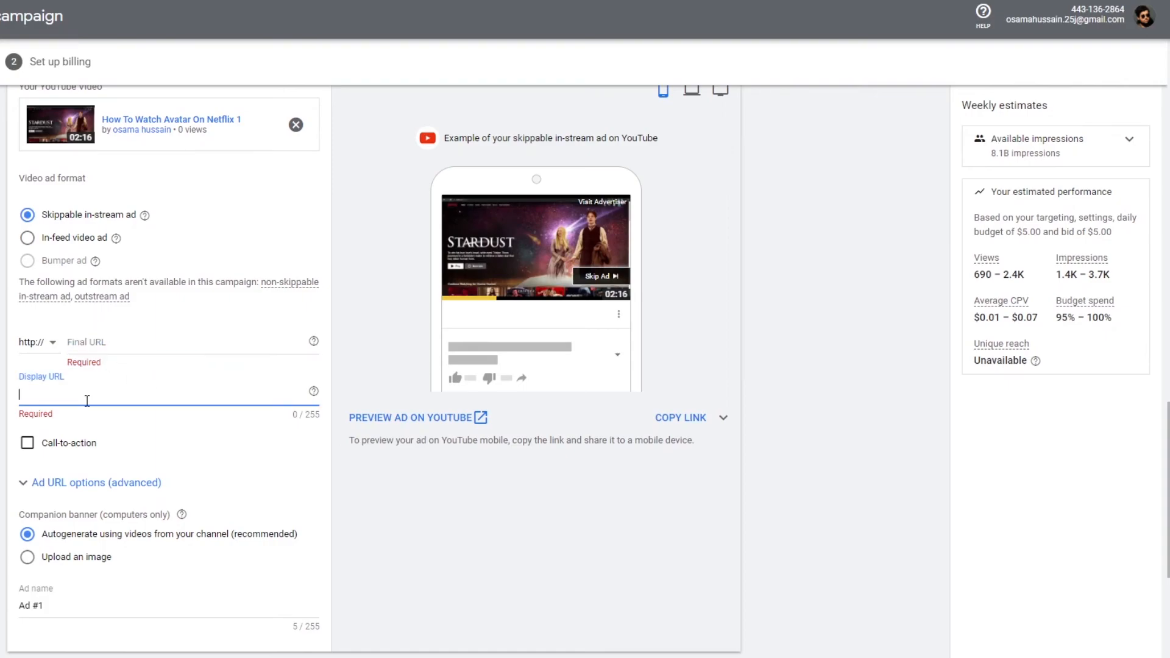
scroll(103, 447, down, 1)
click(27, 371)
click(27, 371)
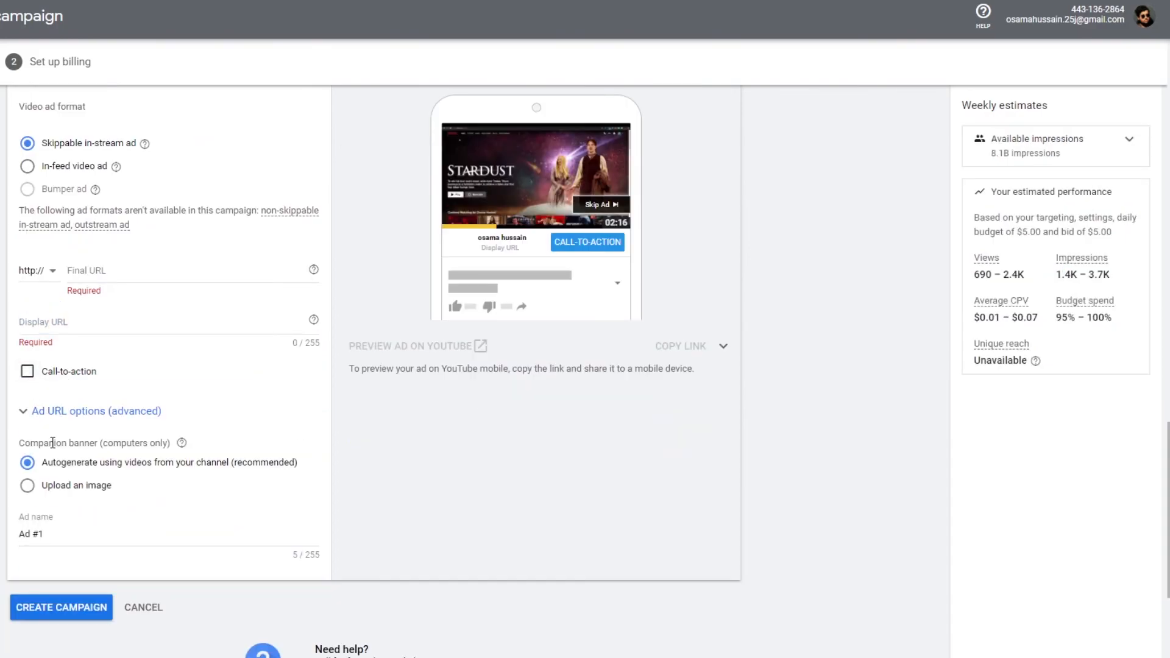
scroll(53, 443, down, 1)
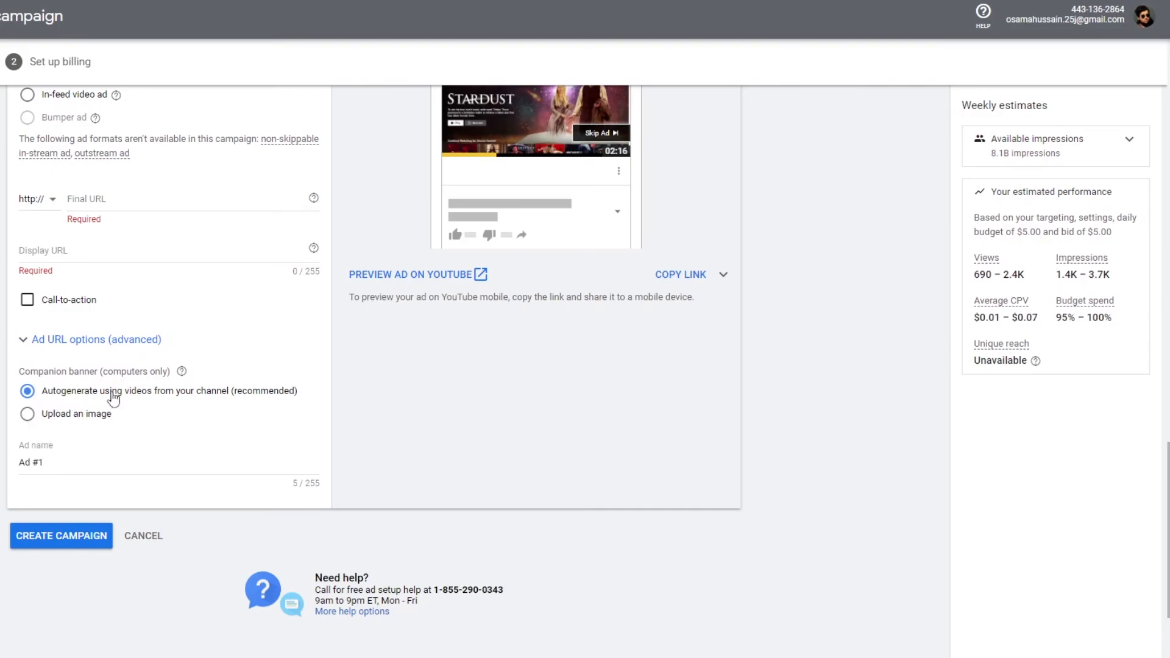
scroll(227, 425, up, 3)
scroll(47, 627, up, 4)
scroll(49, 616, down, 4)
click(139, 419)
right_click(99, 422)
click(80, 418)
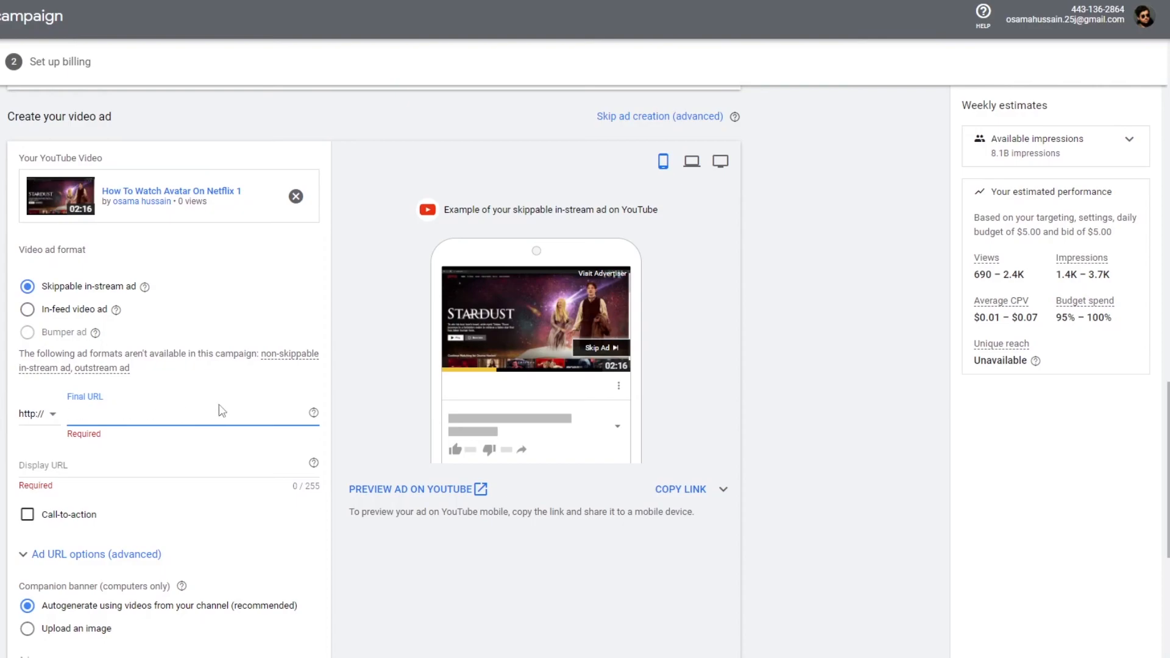
click(314, 413)
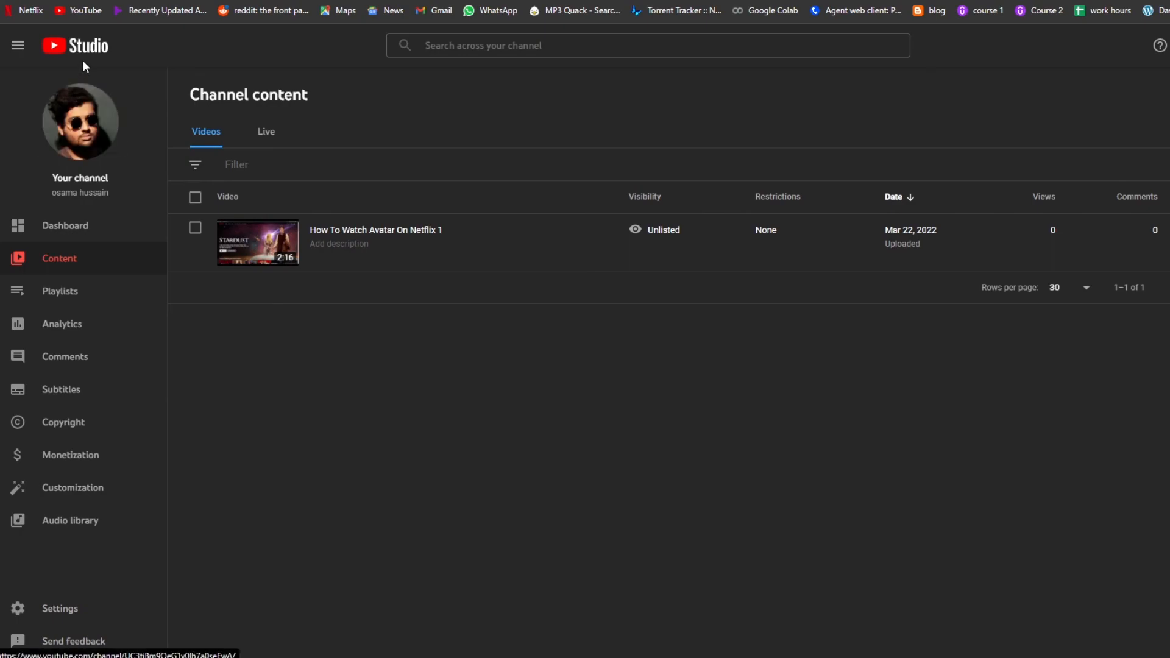
- Copy the YouTube channel page URL and paste it as the ad's Final URL
click(82, 109)
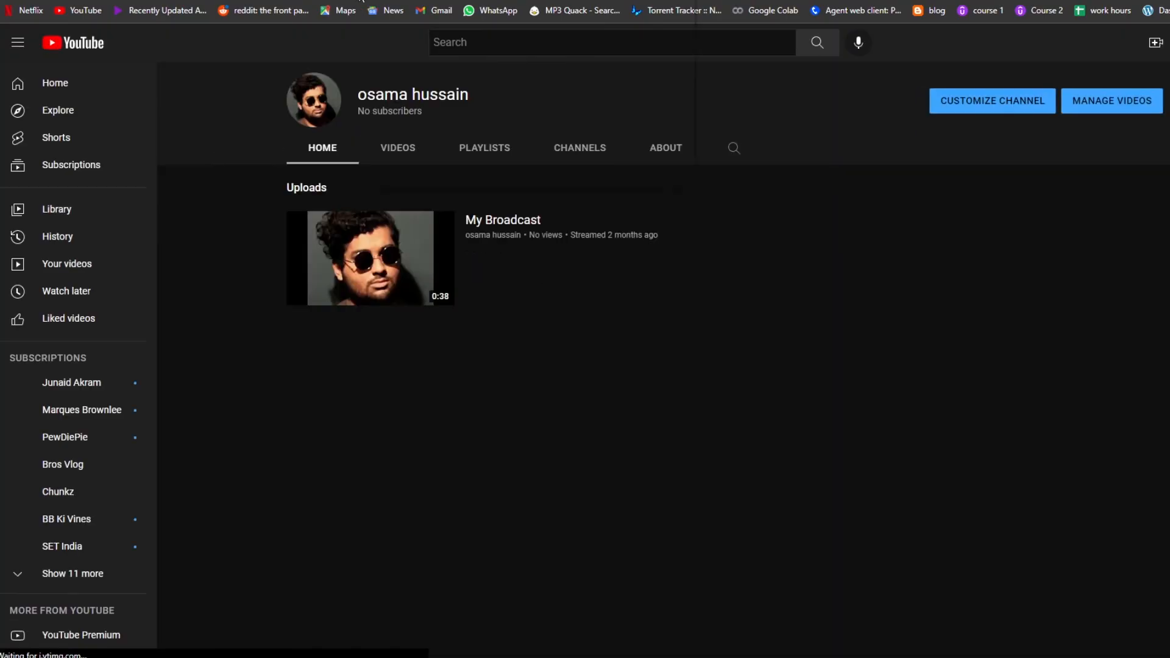
right_click(358, 0)
click(449, 62)
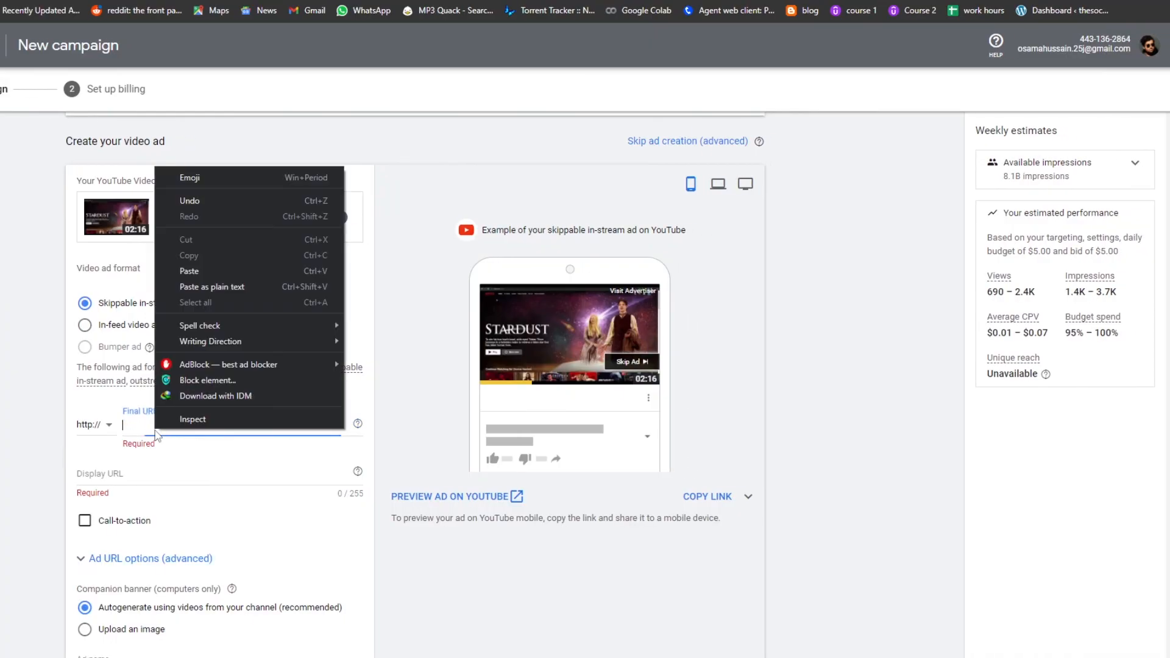
click(242, 271)
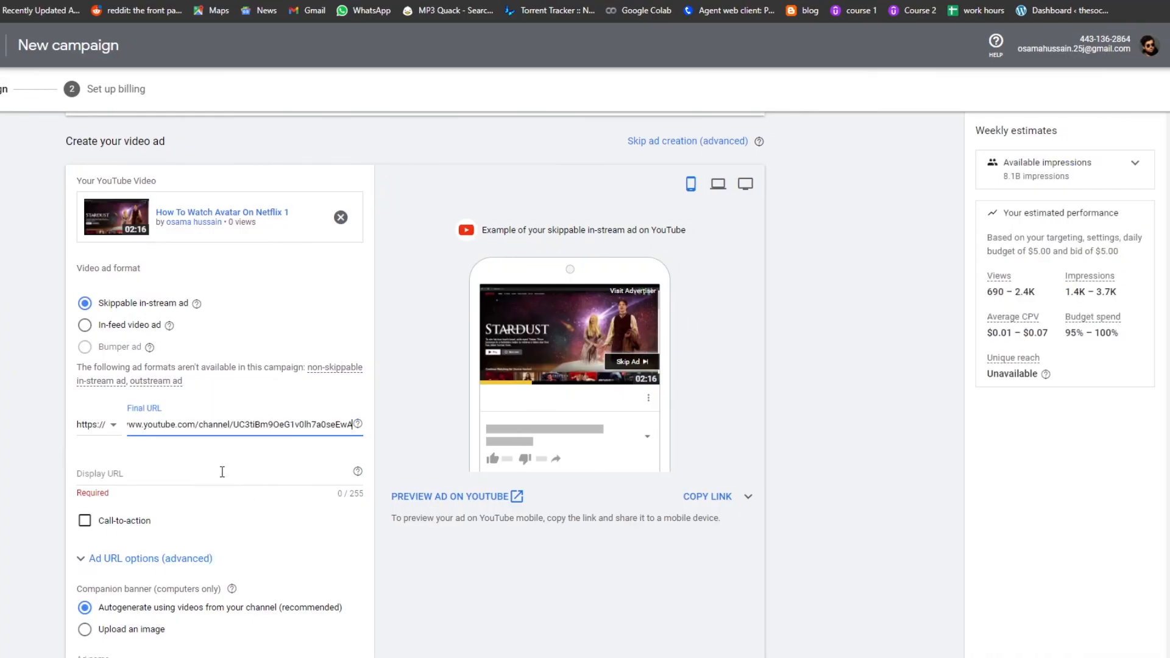
- Create the campaign with the configured video ad
click(304, 452)
scroll(295, 512, down, 2)
scroll(342, 567, up, 7)
scroll(345, 568, down, 10)
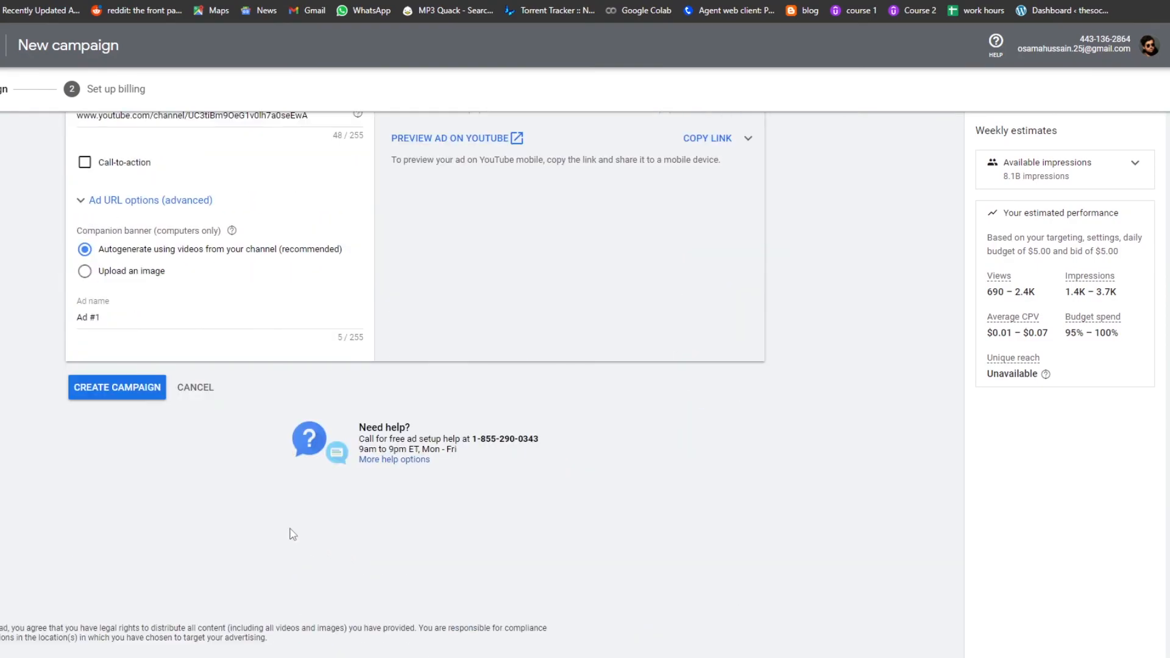
scroll(292, 533, up, 2)
click(124, 527)
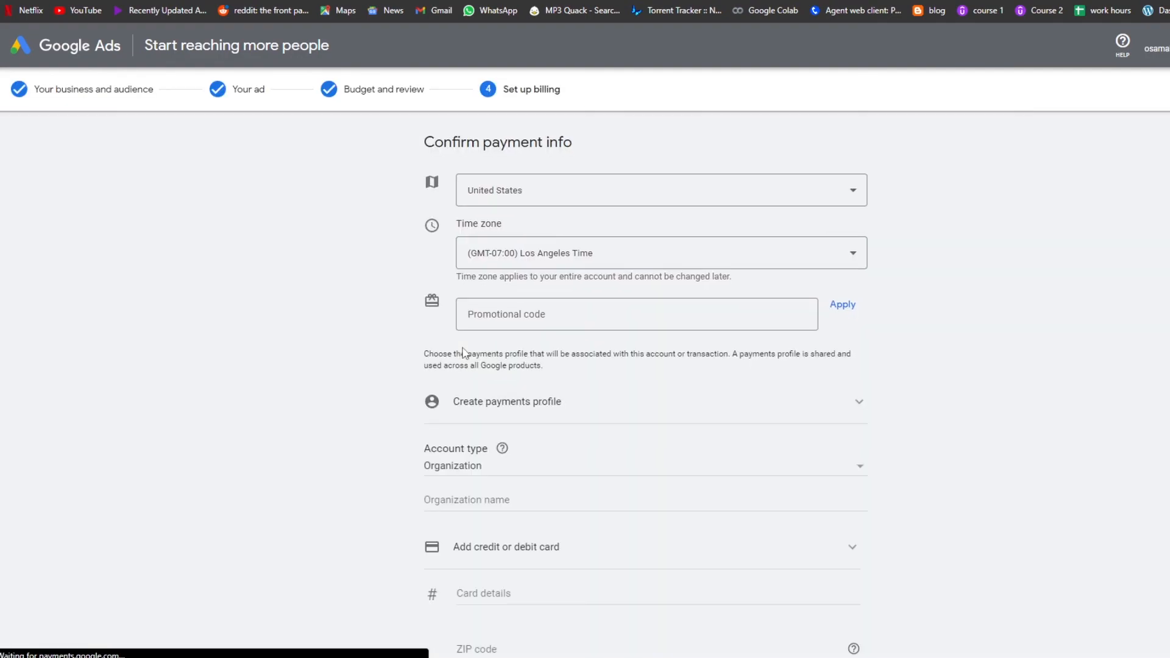
- Review the payment info form for setting up billing
scroll(431, 350, down, 5)
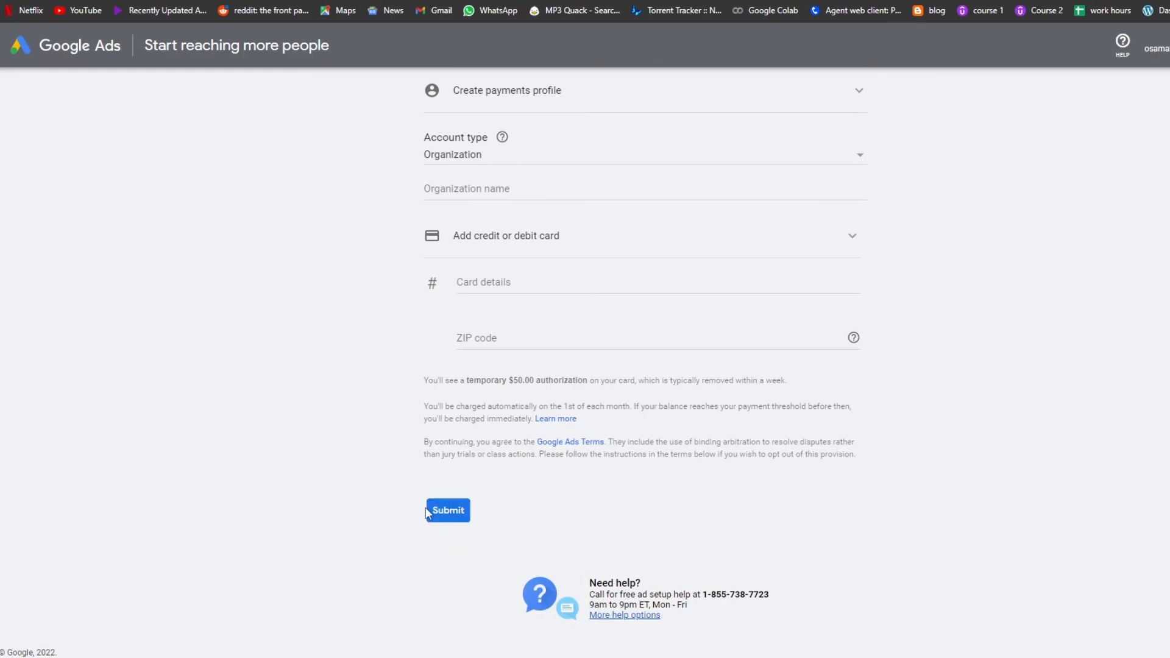
scroll(426, 514, up, 2)
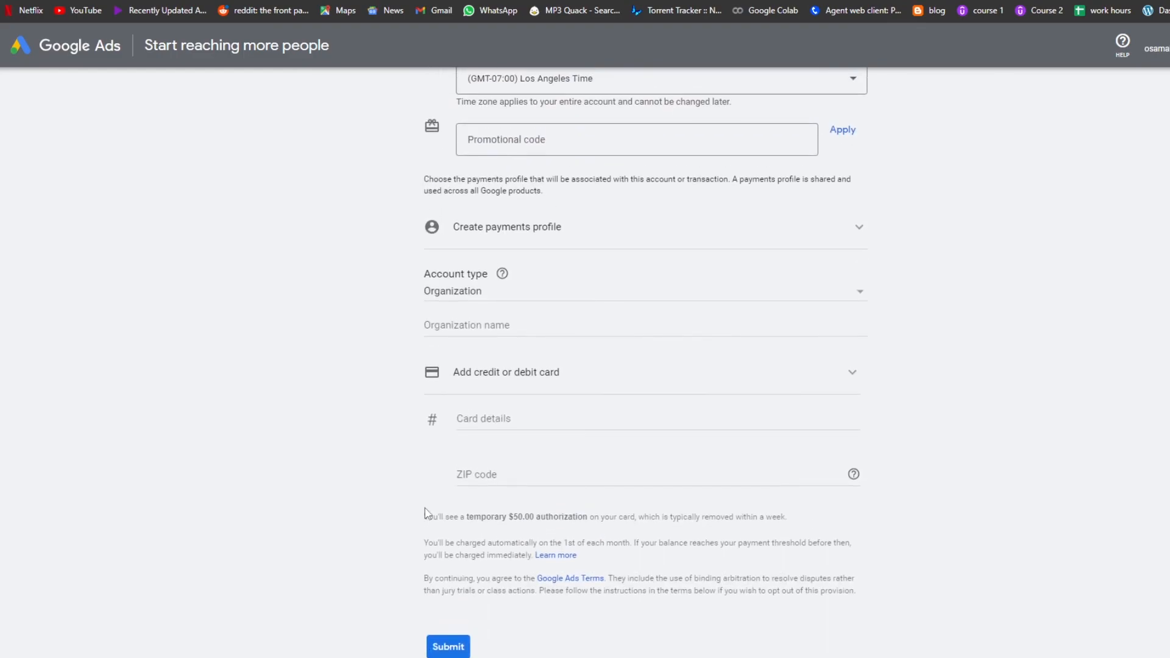
scroll(342, 507, up, 3)
scroll(361, 501, down, 5)
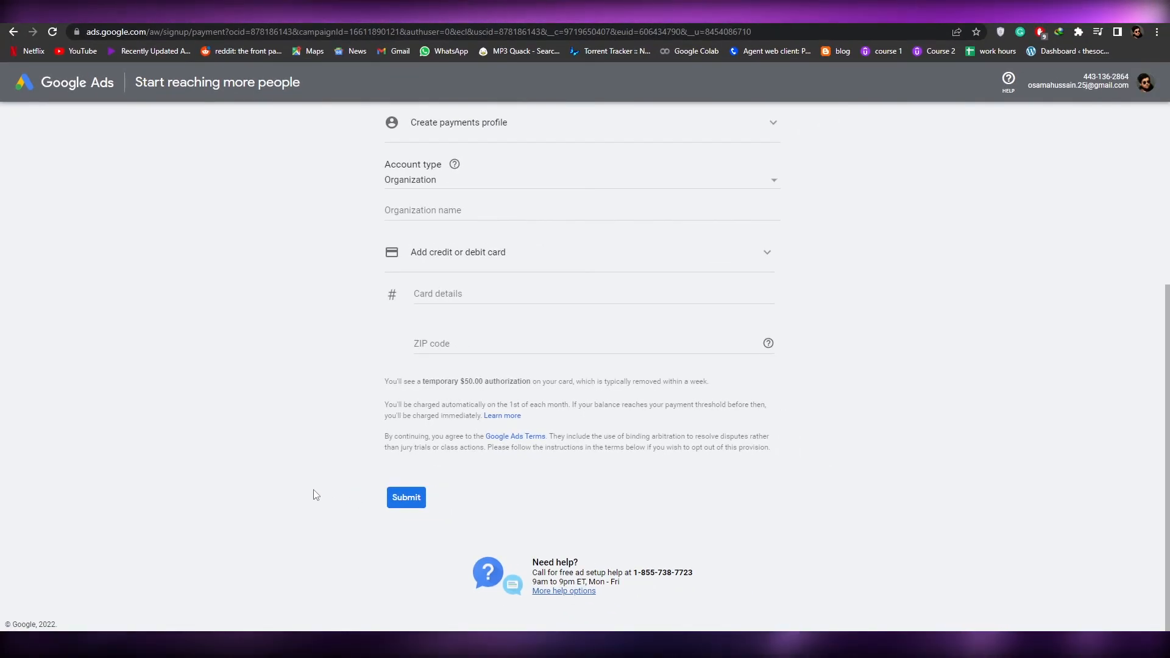
scroll(314, 499, up, 5)
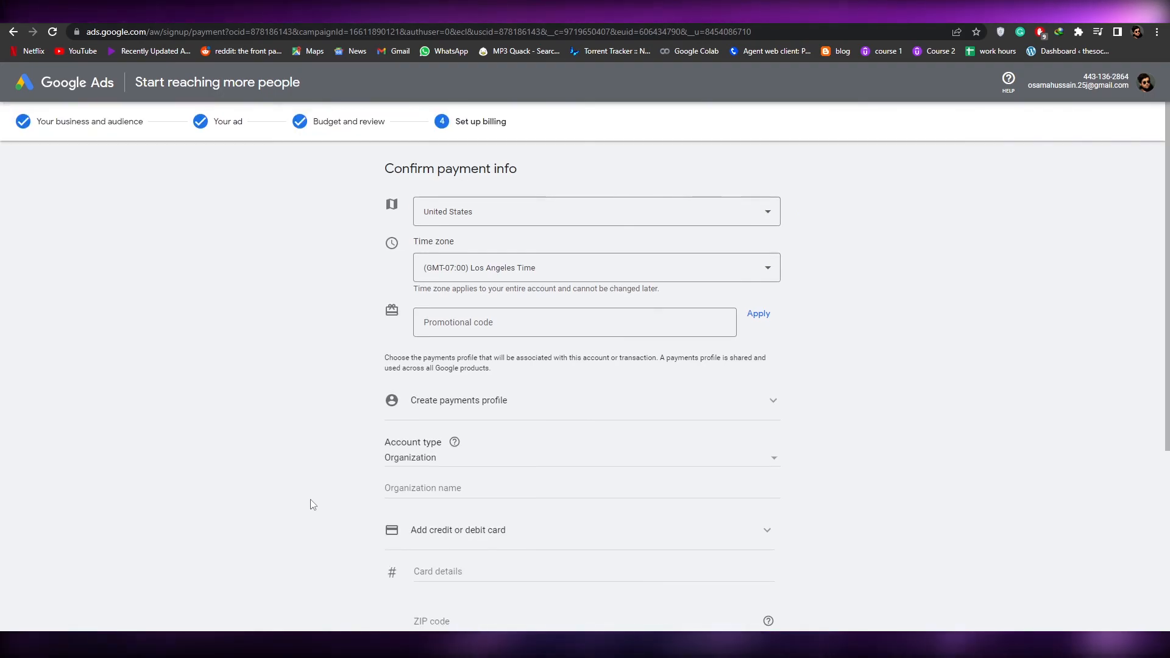
scroll(313, 505, down, 2)
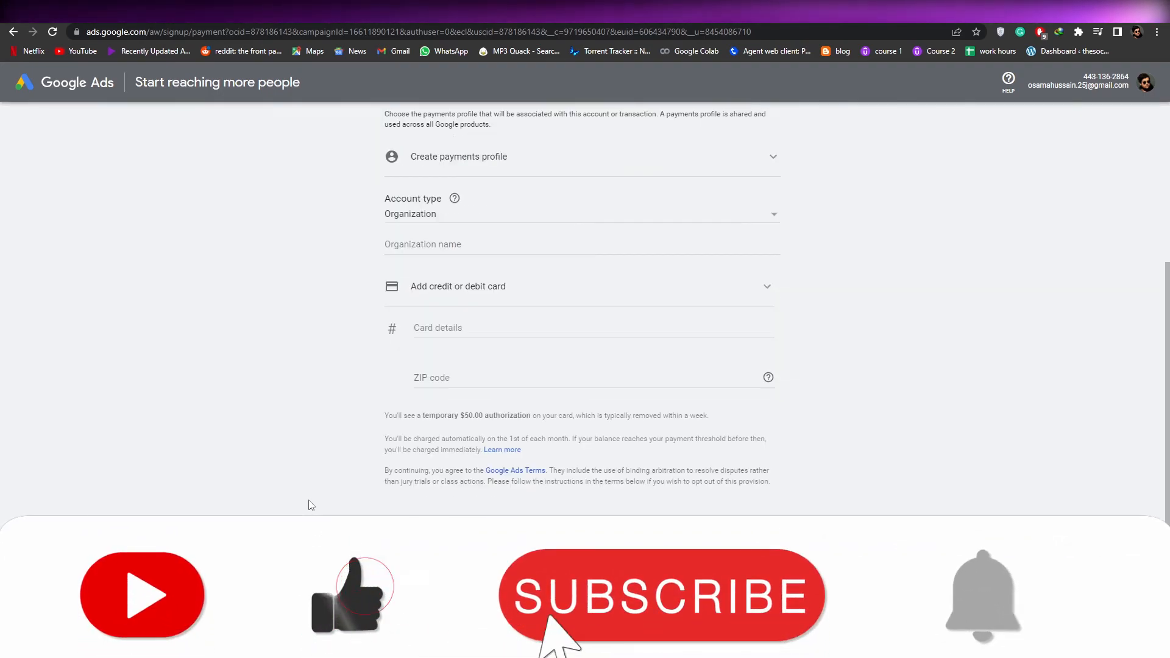